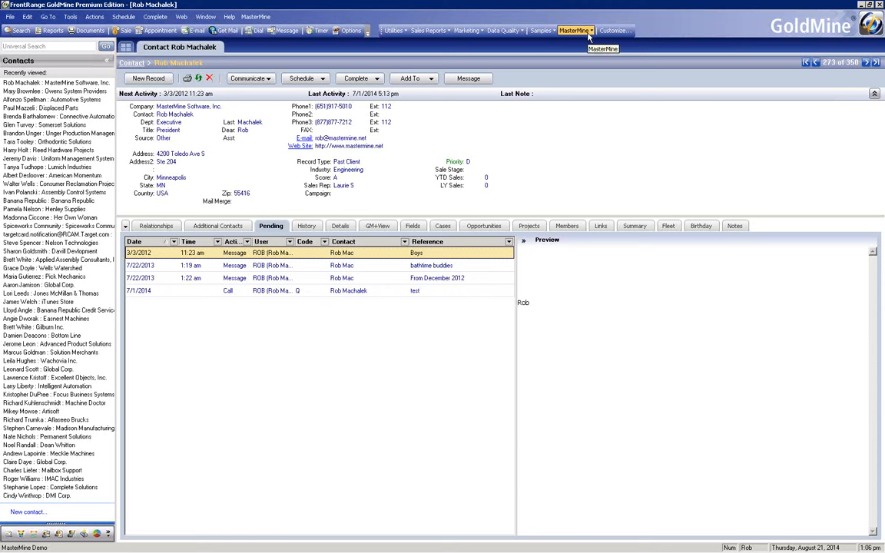
Step: Start creating a MasterMine report and turn off hiding page fields with no valid items in the new-report default preferences
{"action": "left_click", "coordinate": [588, 34]}
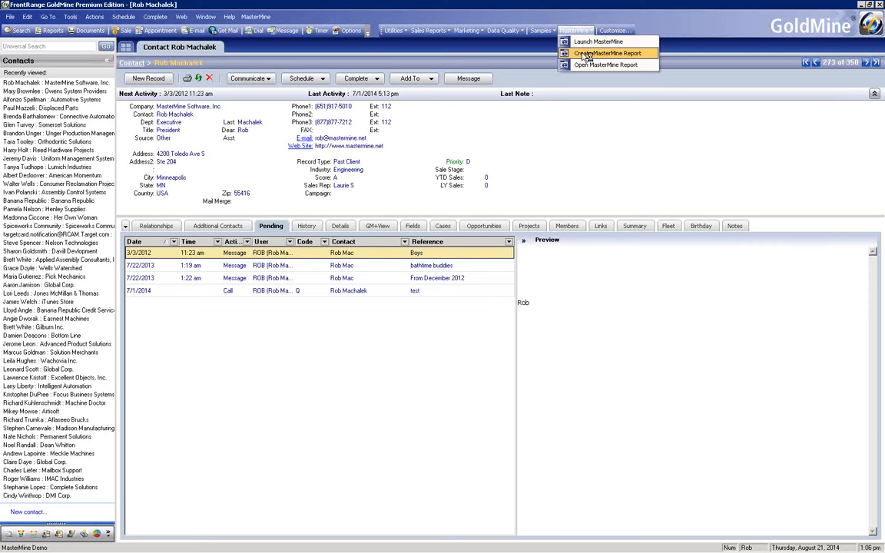
{"action": "left_click", "coordinate": [583, 56]}
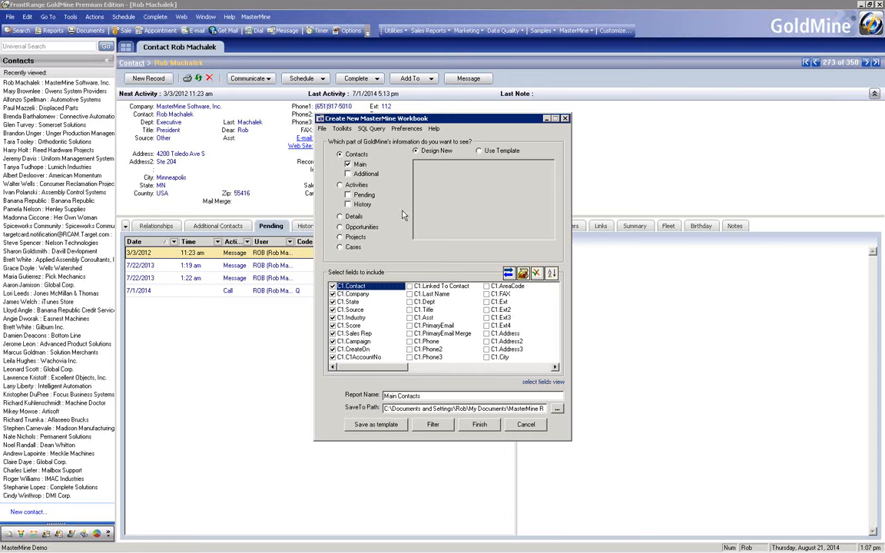
{"action": "left_click", "coordinate": [406, 129]}
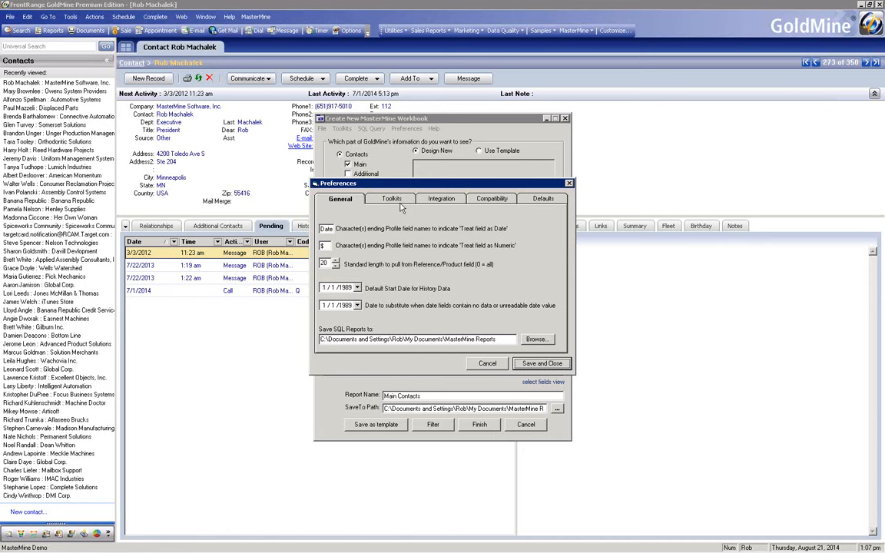
{"action": "left_click", "coordinate": [542, 199]}
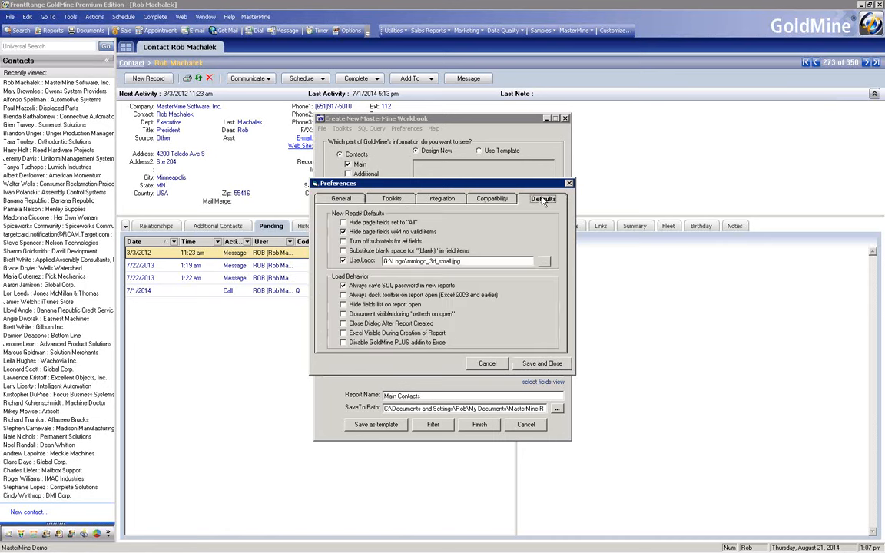
{"action": "left_click", "coordinate": [343, 231]}
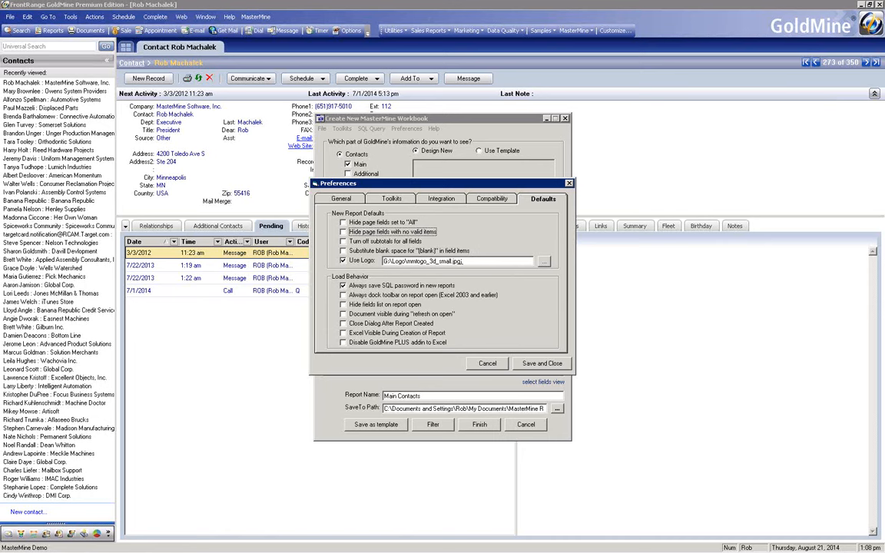
Step: Replace the default report logo with carside.jpg from the GoldMine folder and save the preferences
{"action": "double_click", "coordinate": [414, 261]}
{"action": "right_click", "coordinate": [415, 261]}
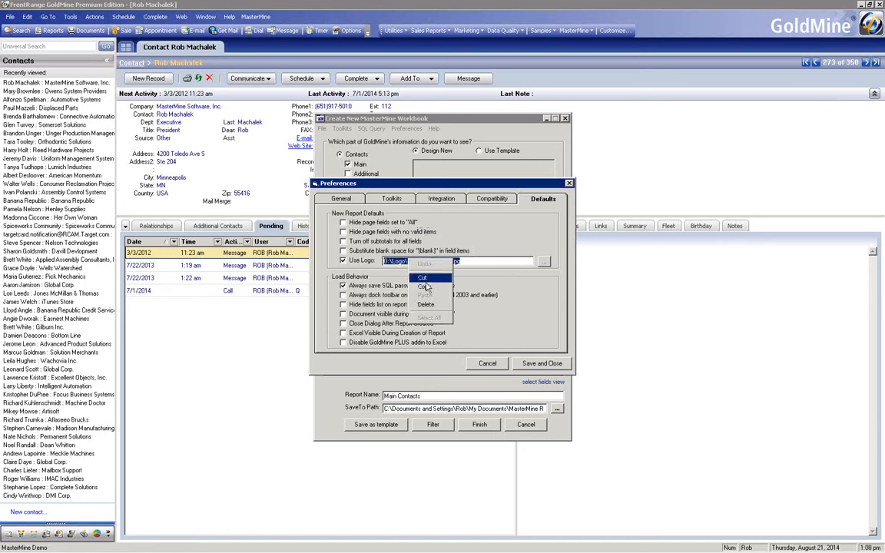
{"action": "left_click", "coordinate": [425, 286]}
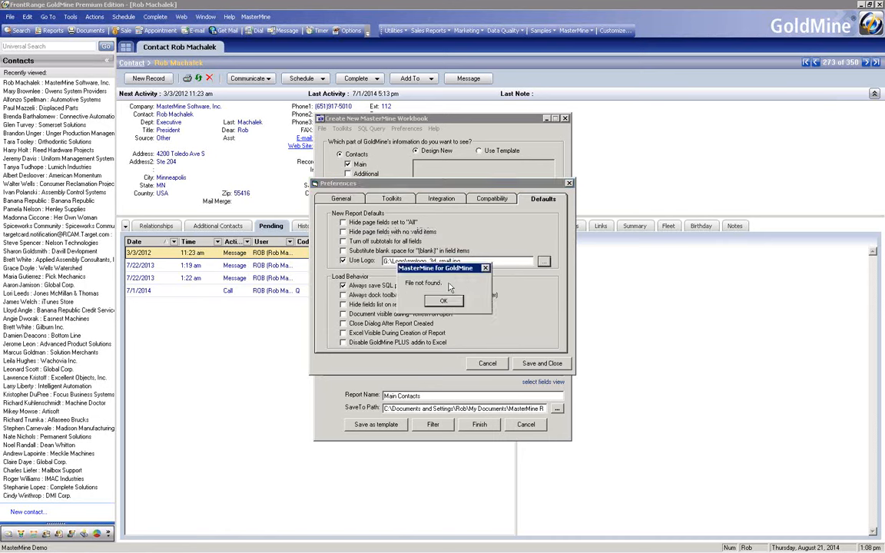
{"action": "left_click", "coordinate": [436, 299]}
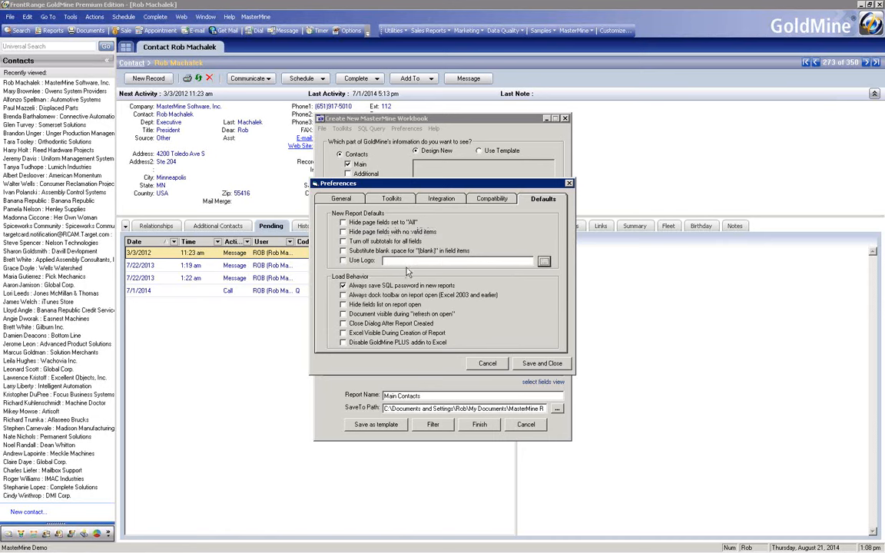
{"action": "left_click", "coordinate": [343, 261]}
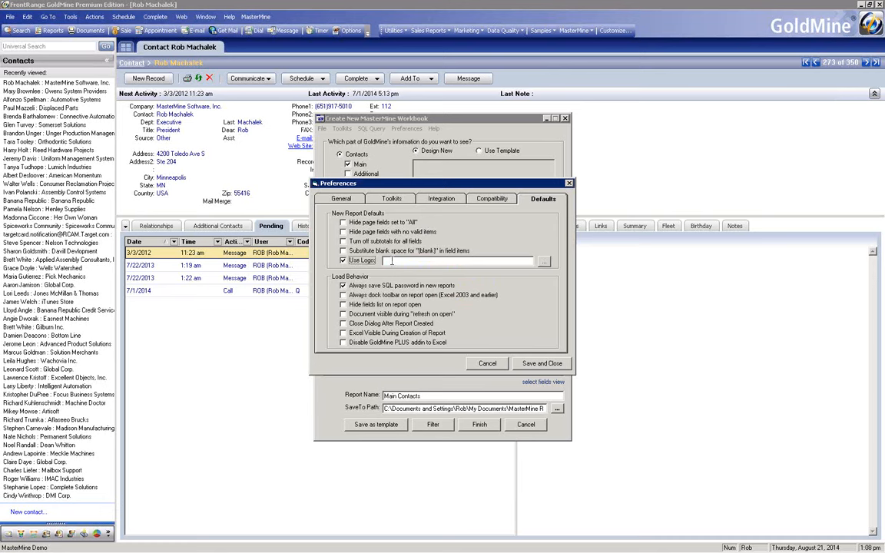
{"action": "left_click", "coordinate": [545, 263]}
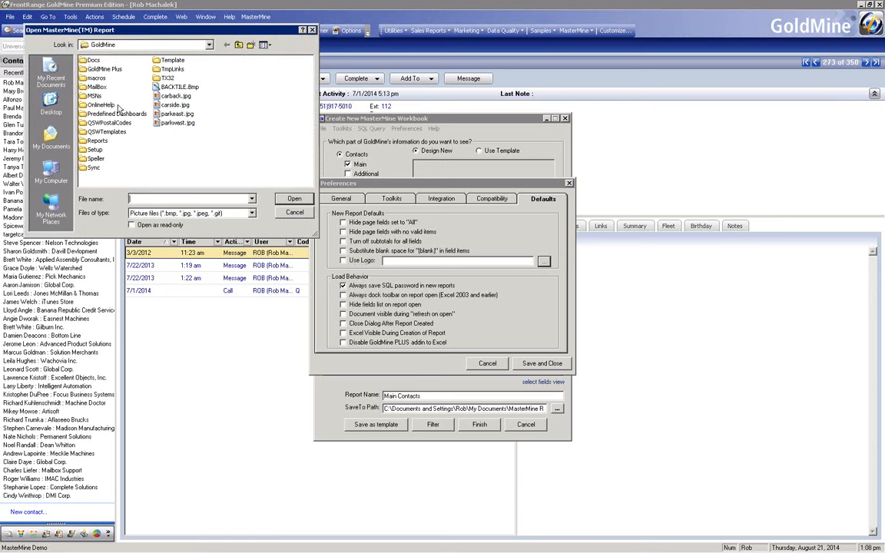
{"action": "left_click", "coordinate": [173, 107]}
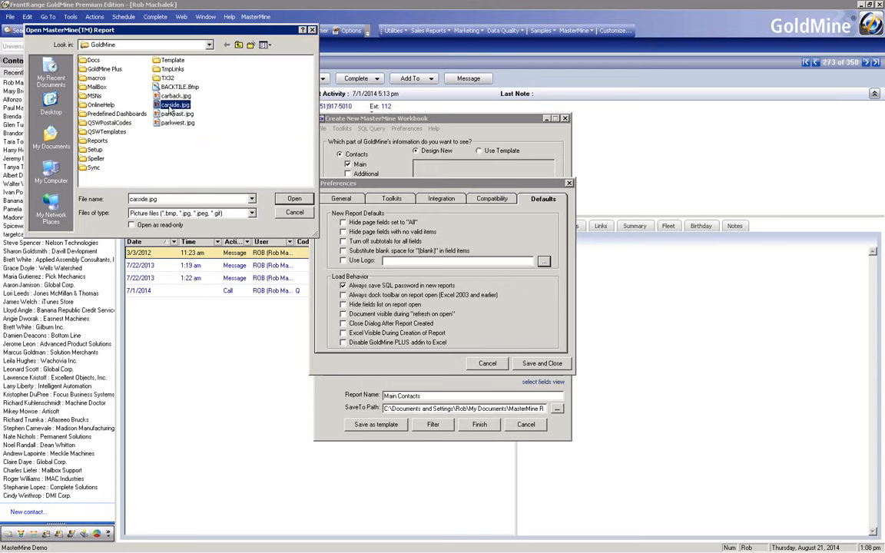
{"action": "left_click", "coordinate": [294, 199]}
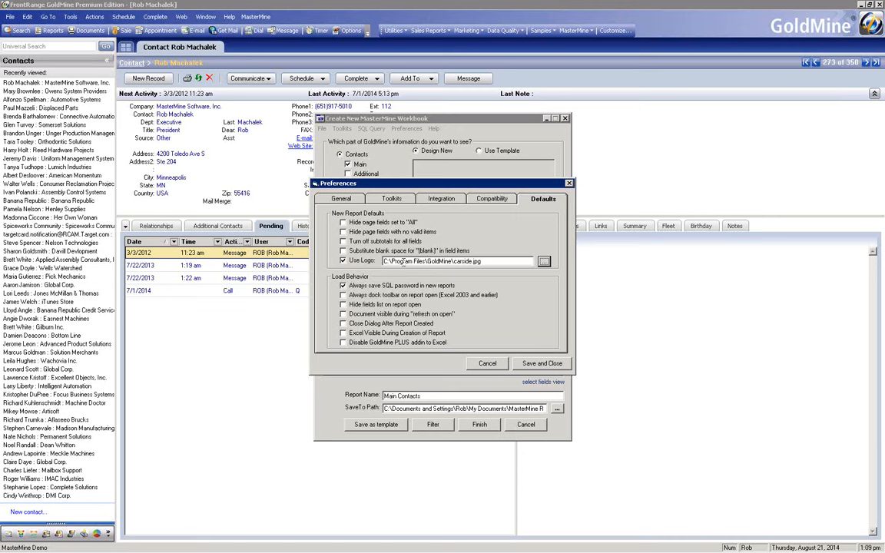
{"action": "left_click", "coordinate": [543, 363]}
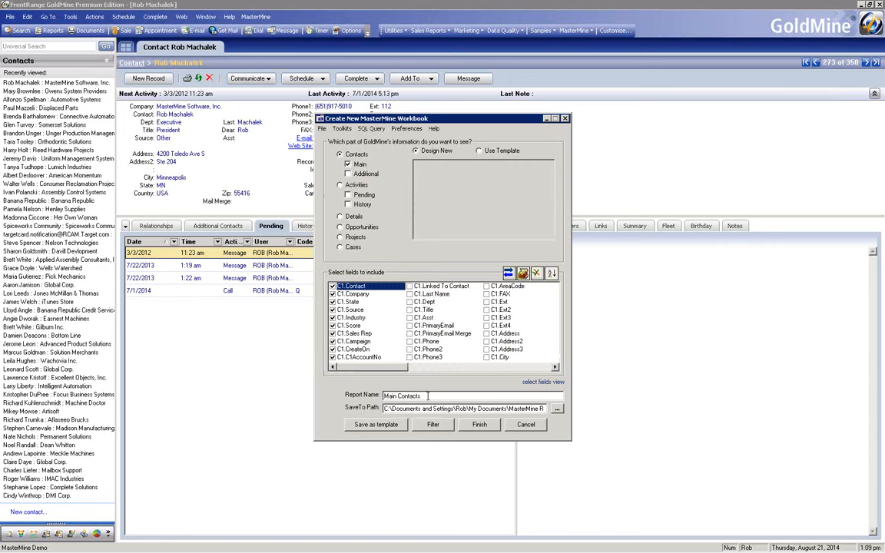
Step: Generate the Main Contacts workbook with the preselected fields, replacing the existing report in the same location
{"action": "left_click", "coordinate": [479, 425]}
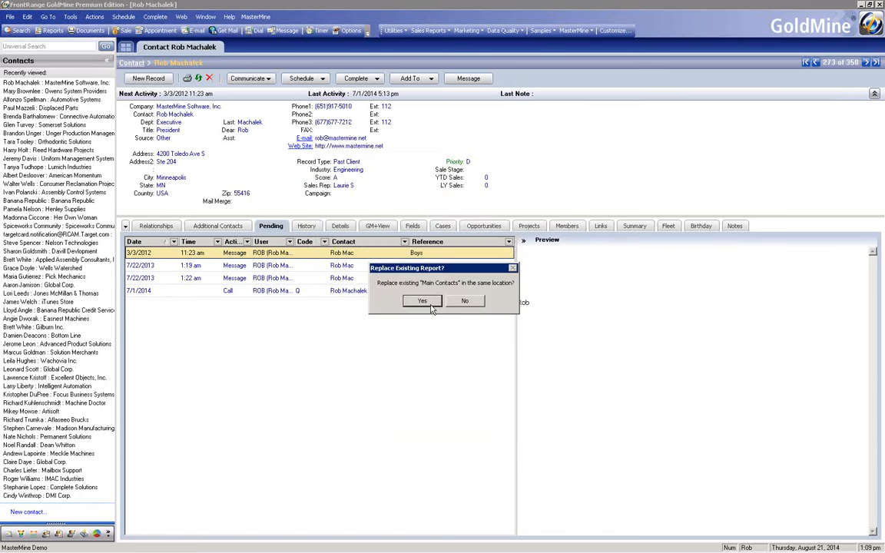
{"action": "mouse_move", "coordinate": [408, 548]}
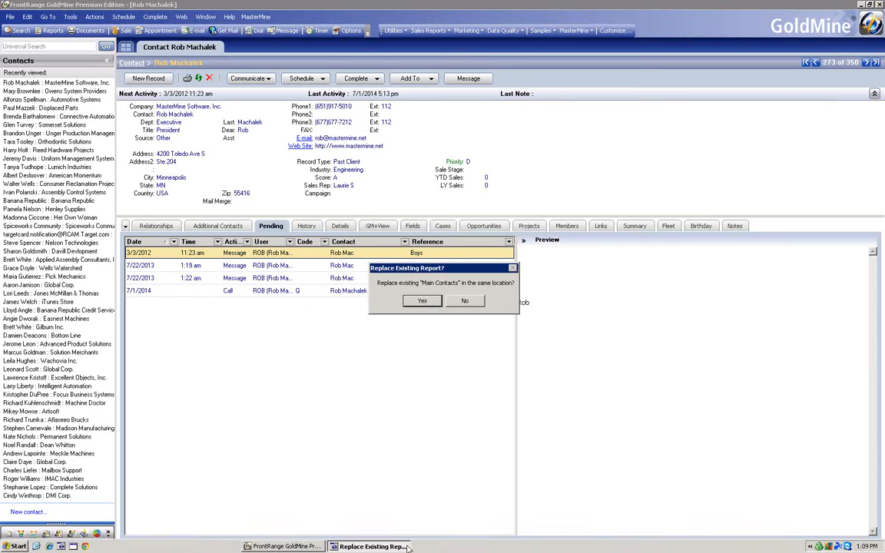
{"action": "left_click", "coordinate": [422, 300]}
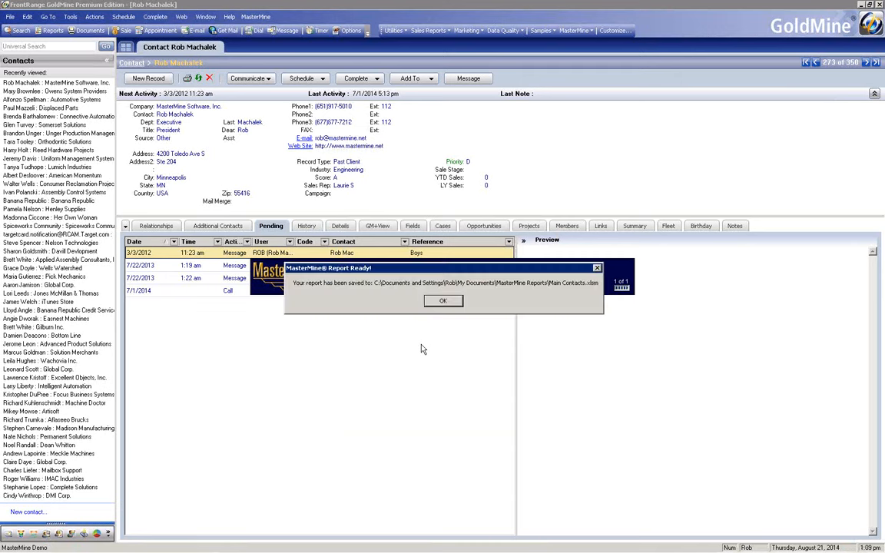
{"action": "left_click", "coordinate": [442, 301]}
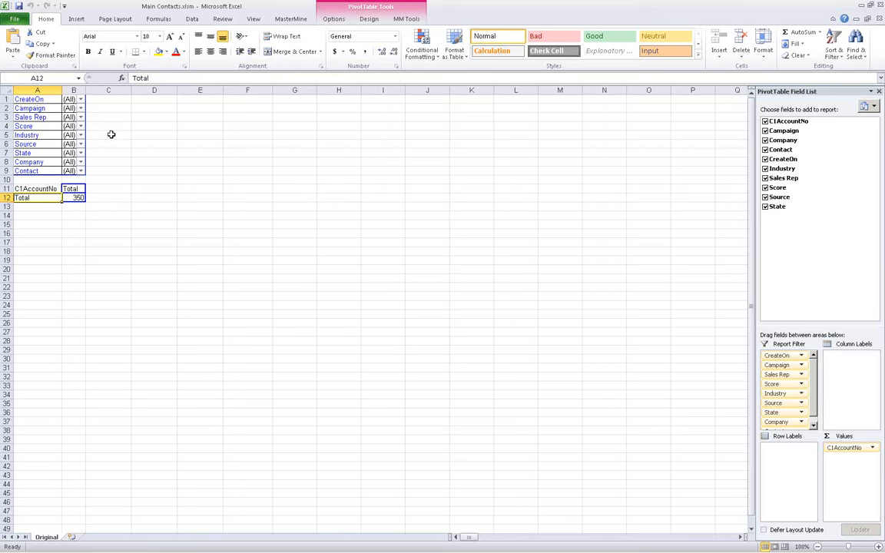
Step: Preview the Main Contacts report as a printed page through MasterMine's Page Setup to examine the header logo
{"action": "left_click", "coordinate": [291, 19]}
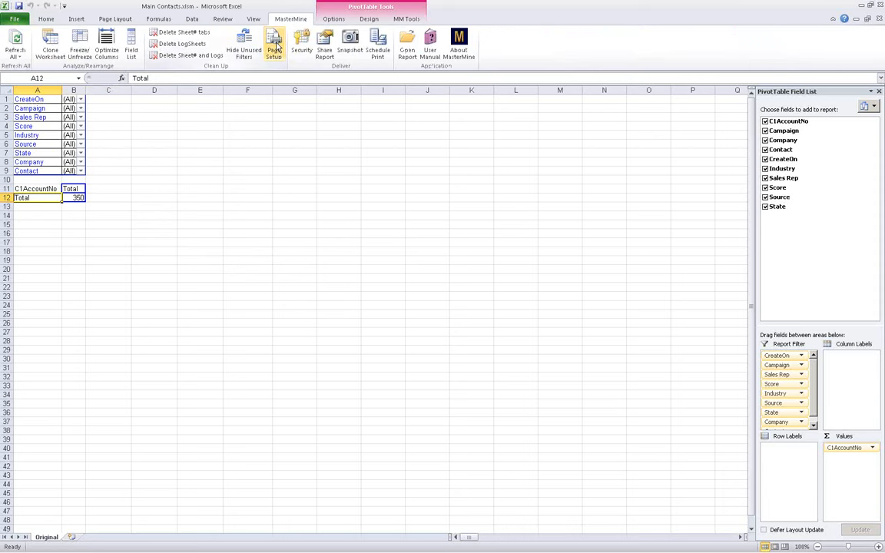
{"action": "left_click", "coordinate": [274, 48]}
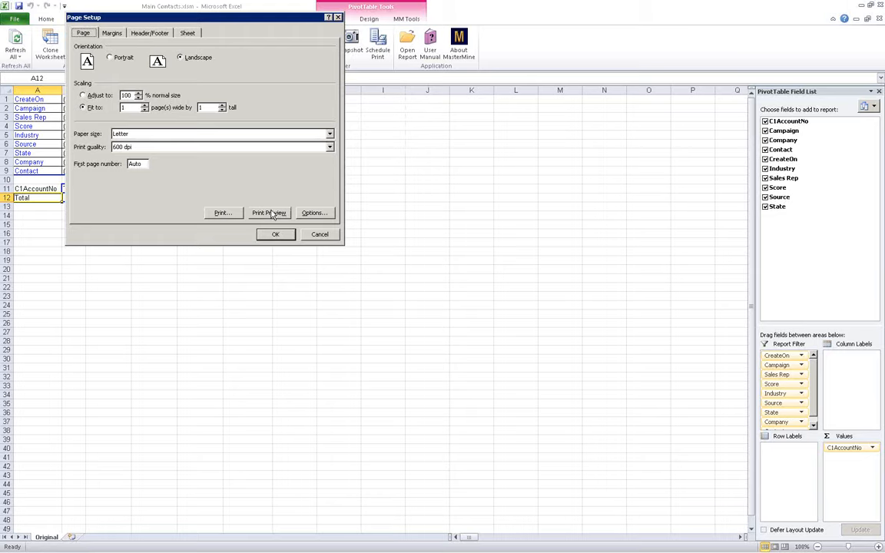
{"action": "left_click", "coordinate": [268, 213]}
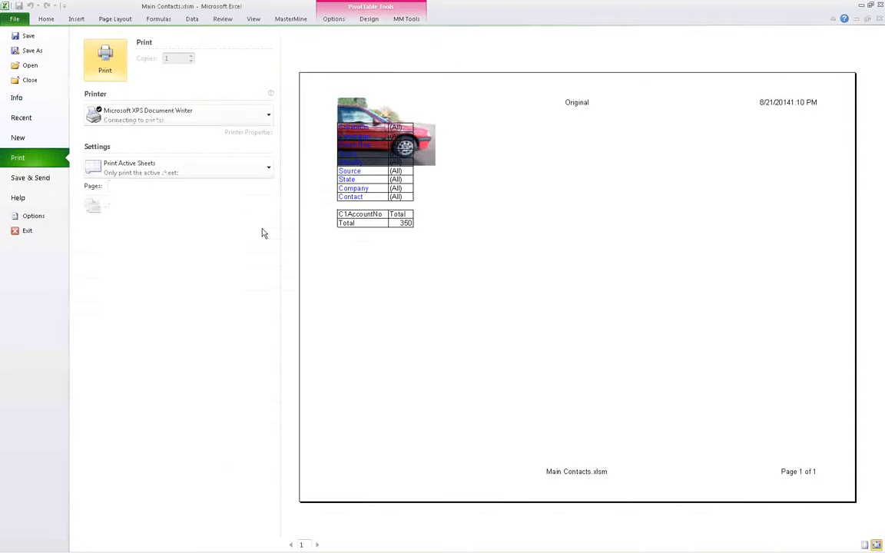
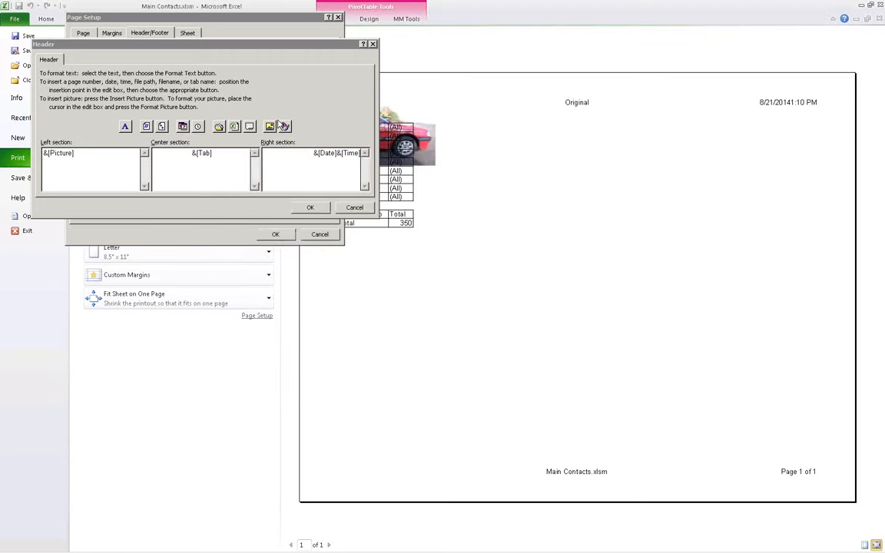
Step: Scale the header picture to 50% of its original size, apply the page setup and return to the worksheet
{"action": "left_click", "coordinate": [284, 127]}
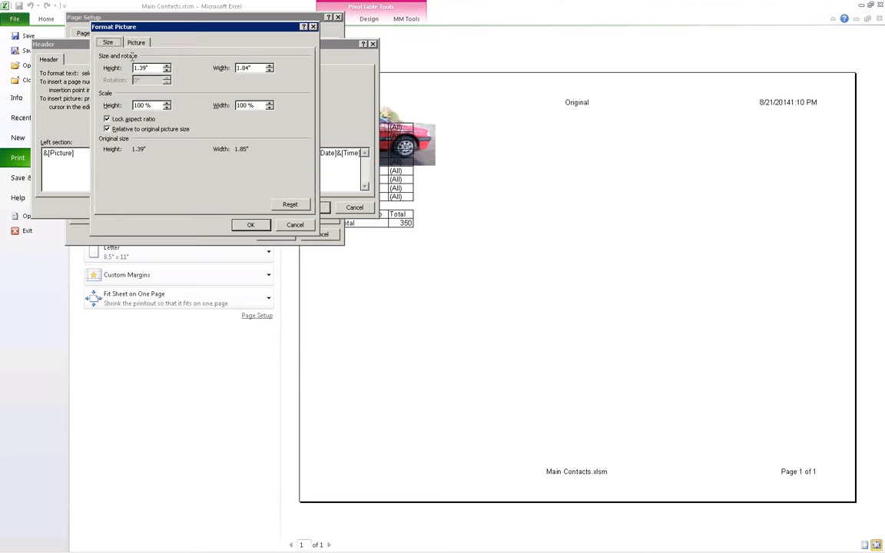
{"action": "left_click_drag", "start_coordinate": [149, 30], "coordinate": [152, 137]}
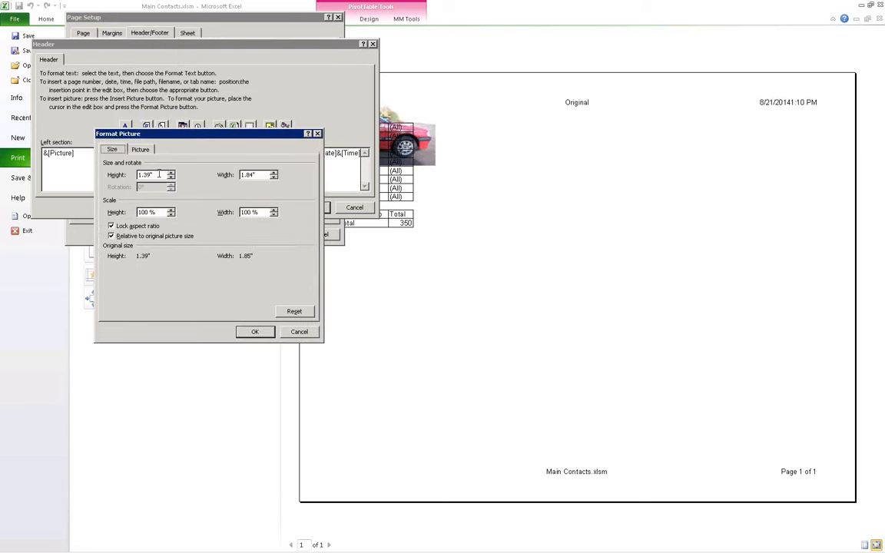
{"action": "left_click_drag", "start_coordinate": [158, 213], "coordinate": [119, 209]}
{"action": "type", "text": "50"}
{"action": "key", "text": "Tab"}
{"action": "left_click", "coordinate": [256, 331]}
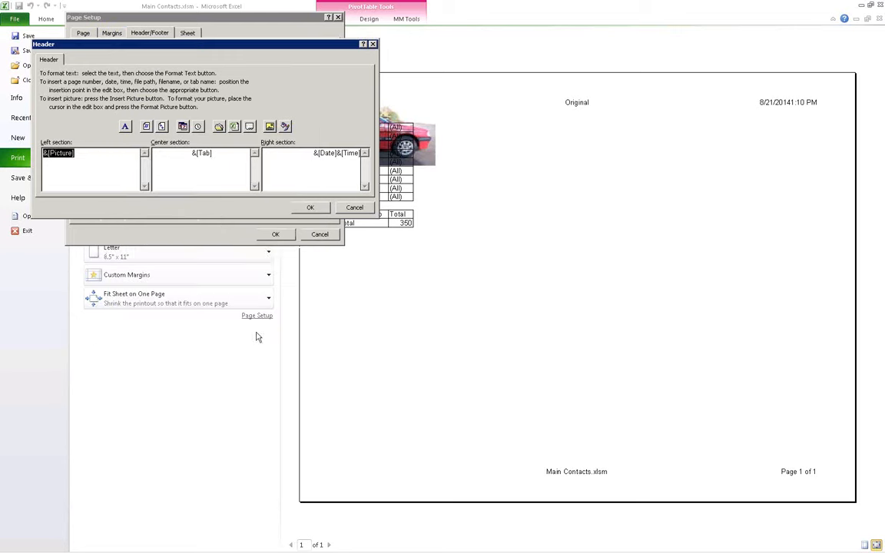
{"action": "left_click", "coordinate": [307, 208]}
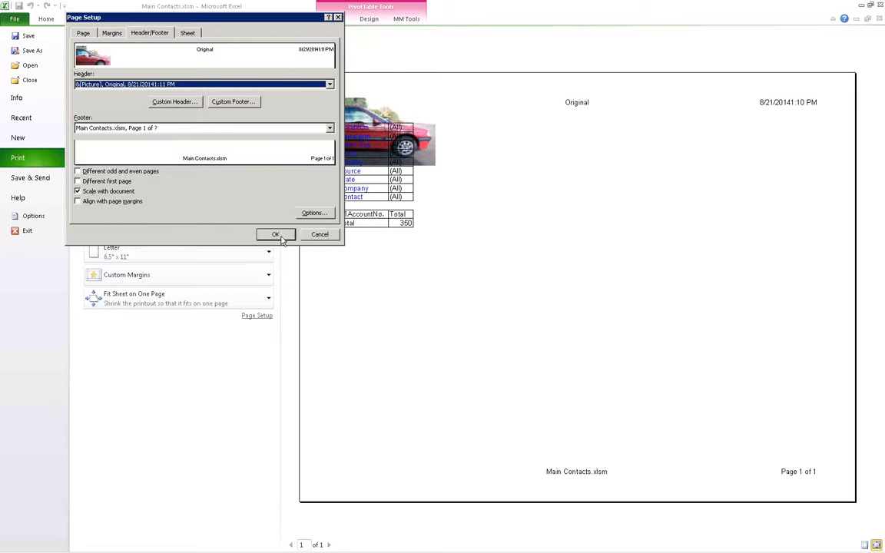
{"action": "left_click", "coordinate": [275, 234]}
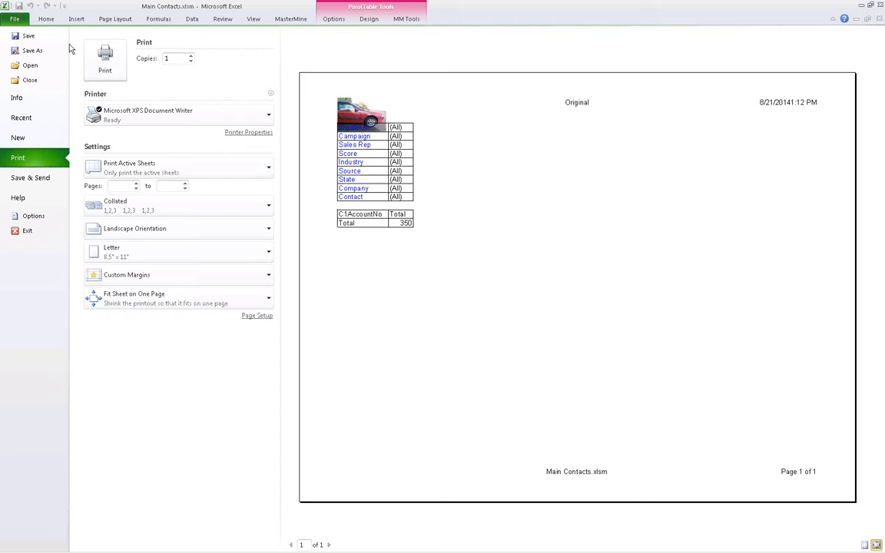
{"action": "left_click", "coordinate": [49, 19]}
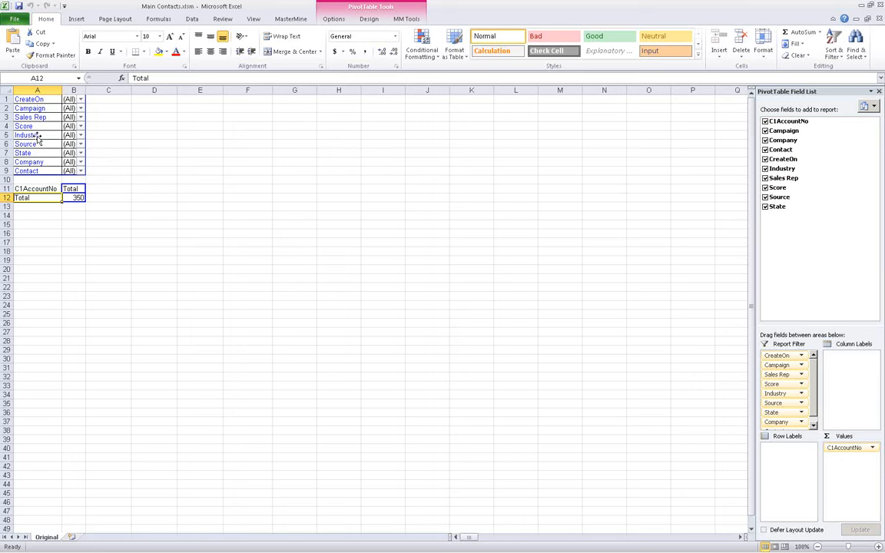
Step: Lay out the pivot table with Industry as row labels and Score as column labels in place of Sales Rep
{"action": "left_click_drag", "start_coordinate": [37, 136], "coordinate": [39, 198]}
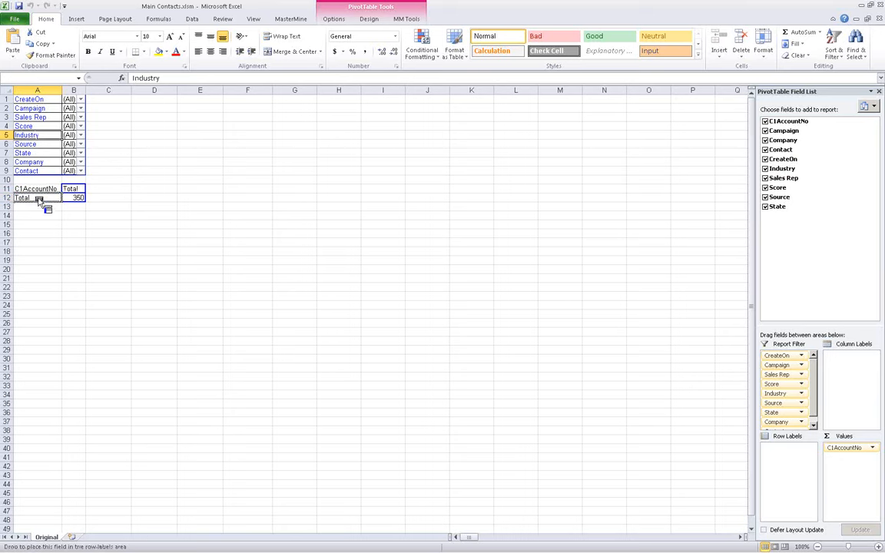
{"action": "left_click_drag", "start_coordinate": [30, 126], "coordinate": [79, 188]}
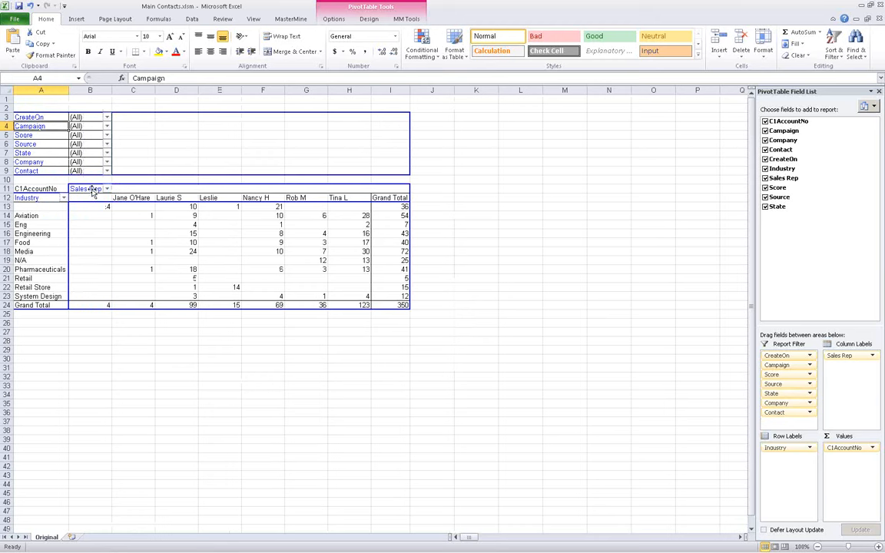
{"action": "mouse_move", "coordinate": [91, 191]}
{"action": "left_mouse_down"}
{"action": "mouse_move", "coordinate": [53, 146]}
{"action": "mouse_move", "coordinate": [82, 189]}
{"action": "left_mouse_up"}
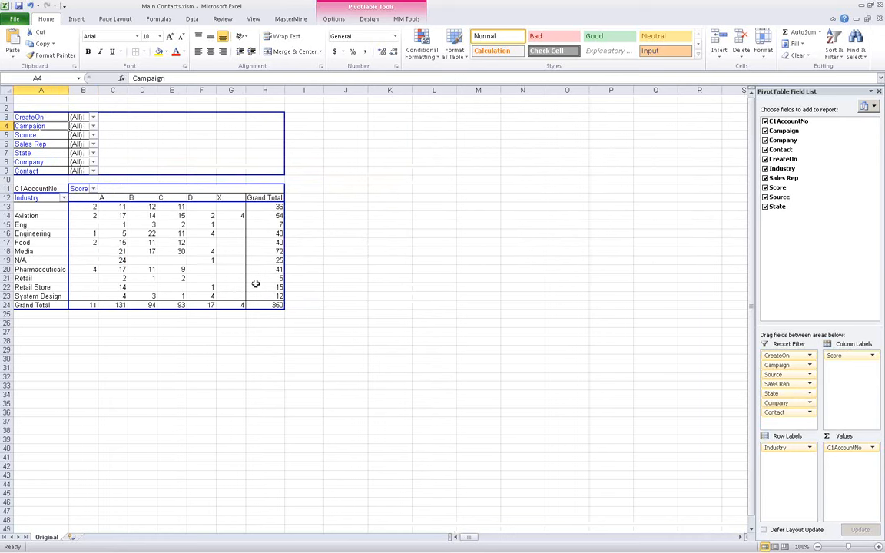
Step: Hide worksheet rows 2 to 8, which hold the CreateOn through Company report filters, and select a pivot table cell
{"action": "mouse_move", "coordinate": [256, 284]}
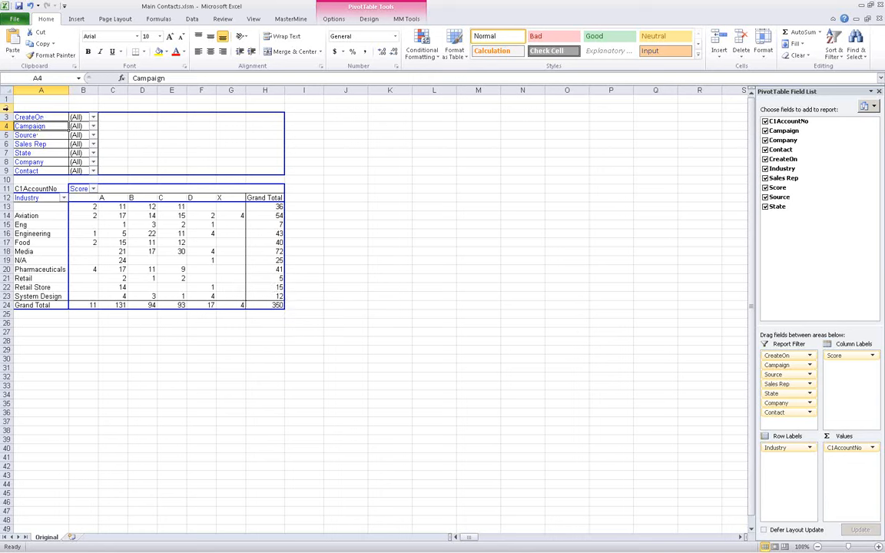
{"action": "left_click_drag", "start_coordinate": [4, 108], "coordinate": [5, 162]}
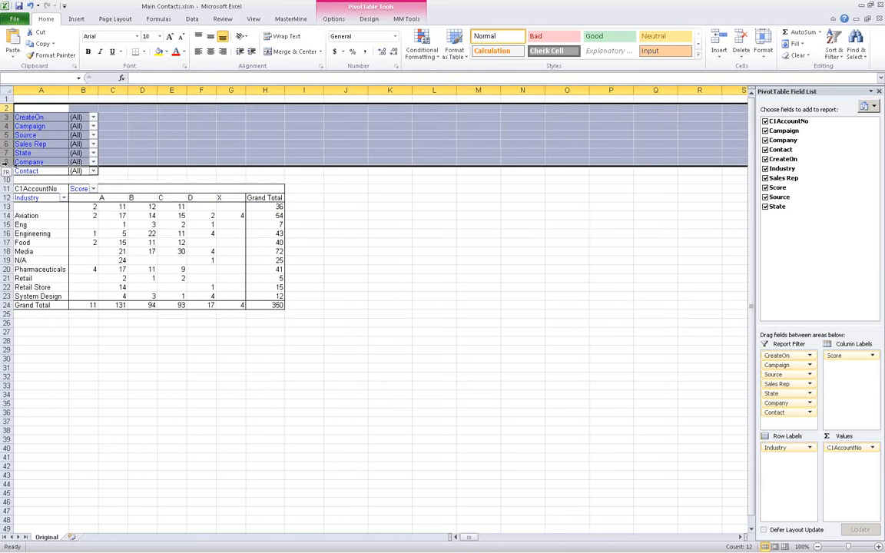
{"action": "right_click", "coordinate": [140, 146]}
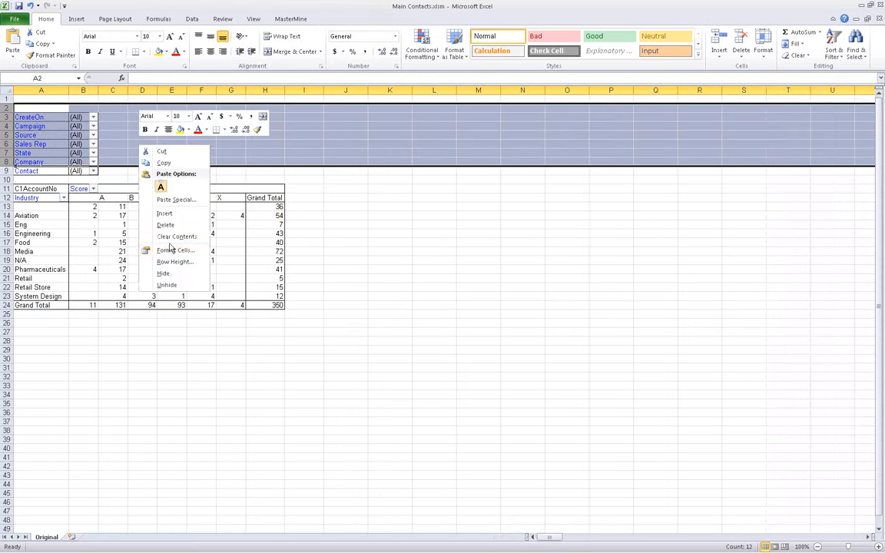
{"action": "left_click", "coordinate": [166, 273]}
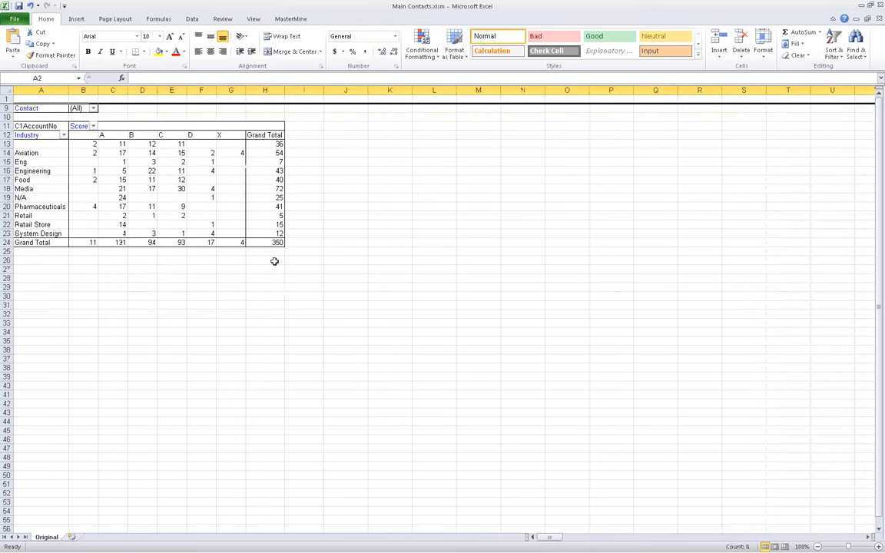
{"action": "left_click", "coordinate": [124, 153]}
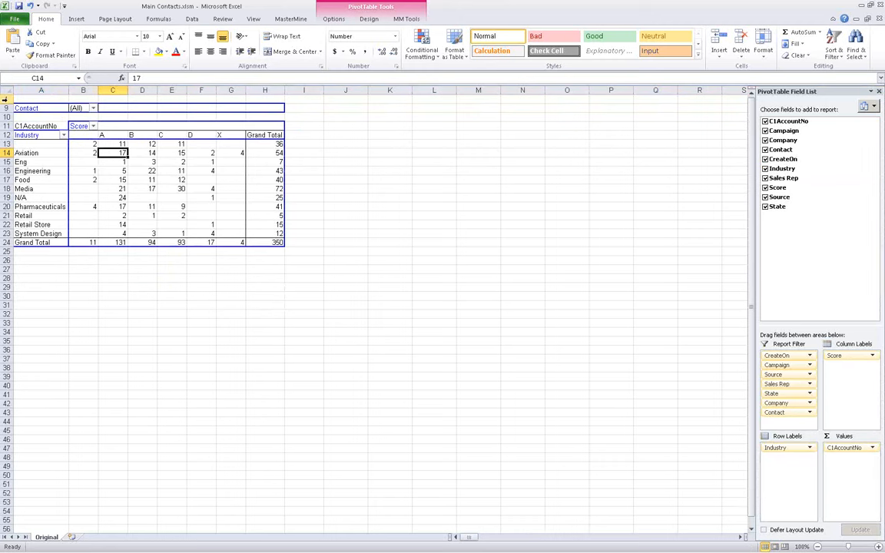
Step: Remove the Contact field from the pivot table's report filters
{"action": "left_click_drag", "start_coordinate": [6, 98], "coordinate": [6, 109]}
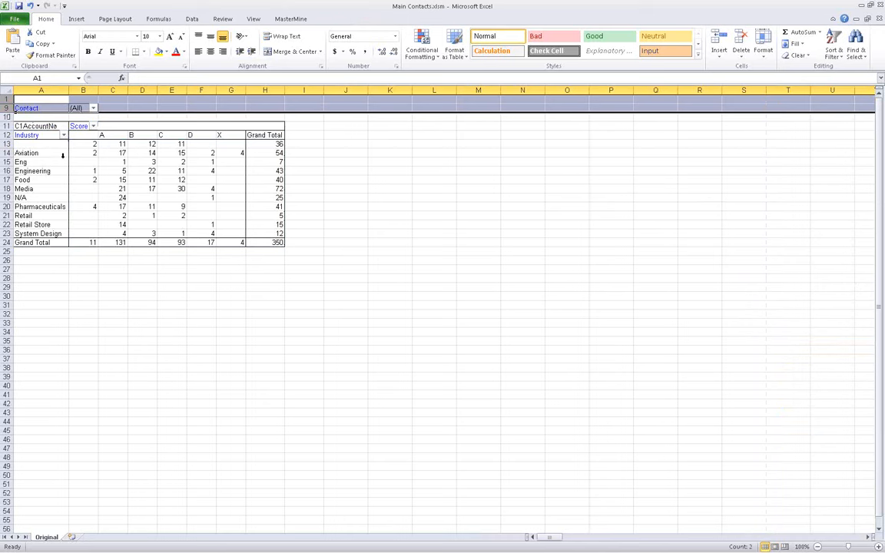
{"action": "left_click", "coordinate": [106, 152]}
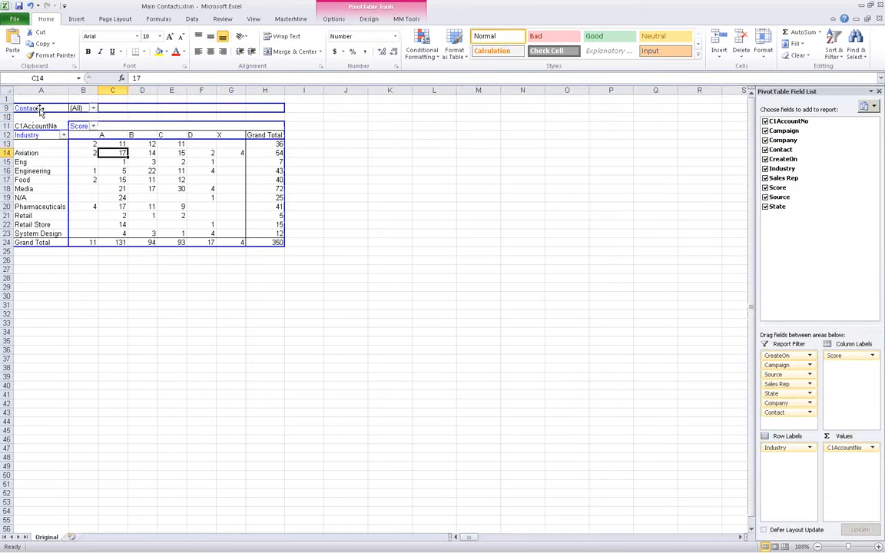
{"action": "left_click_drag", "start_coordinate": [38, 107], "coordinate": [595, 158]}
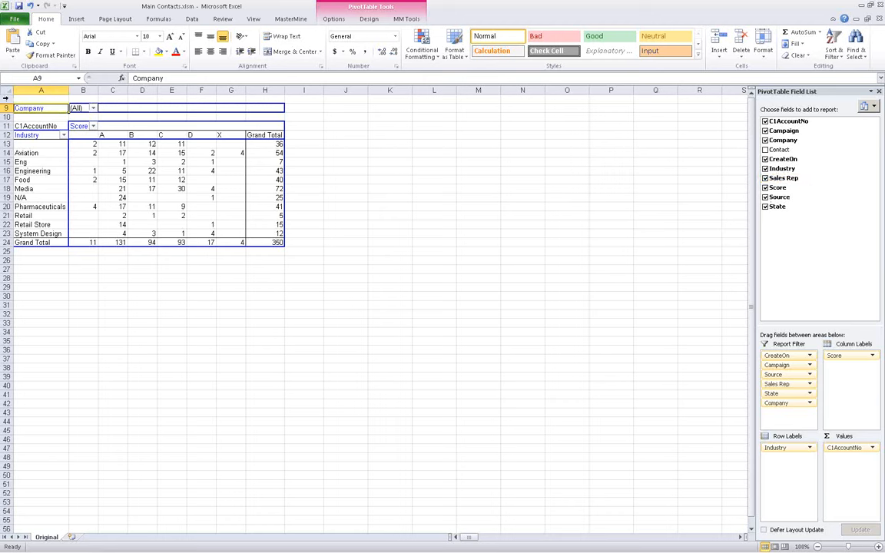
Step: Unhide the worksheet rows between 1 and 9 and select a cell in the report filter area
{"action": "left_click", "coordinate": [6, 109]}
{"action": "left_click_drag", "start_coordinate": [6, 108], "coordinate": [6, 109]}
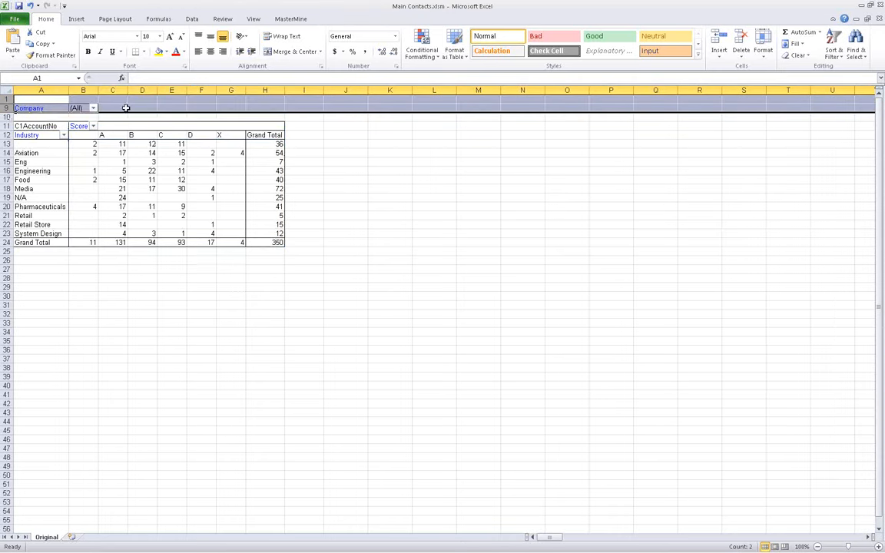
{"action": "right_click", "coordinate": [126, 108]}
{"action": "left_click", "coordinate": [155, 248]}
{"action": "left_click", "coordinate": [46, 146]}
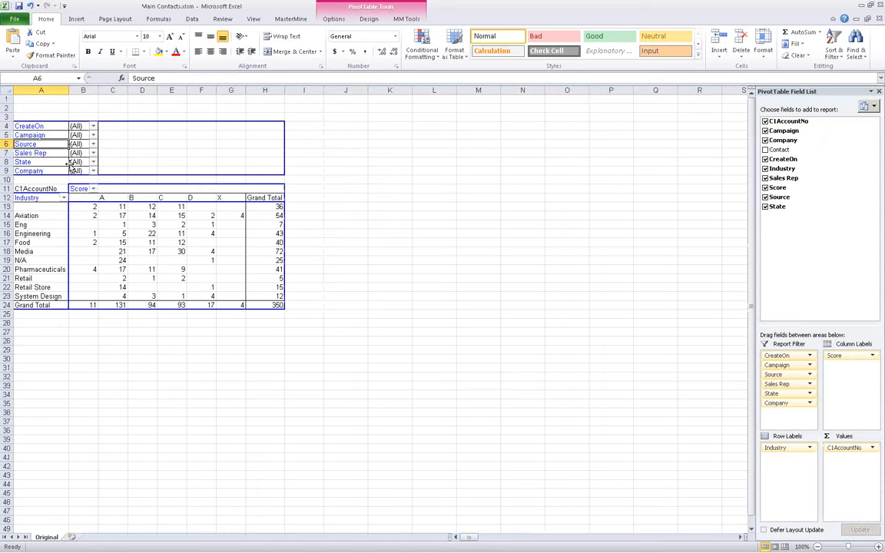
Step: Remove the CreateOn, Campaign and Source fields from the pivot table's report filters
{"action": "left_click_drag", "start_coordinate": [50, 127], "coordinate": [643, 173]}
{"action": "left_click_drag", "start_coordinate": [77, 138], "coordinate": [774, 195]}
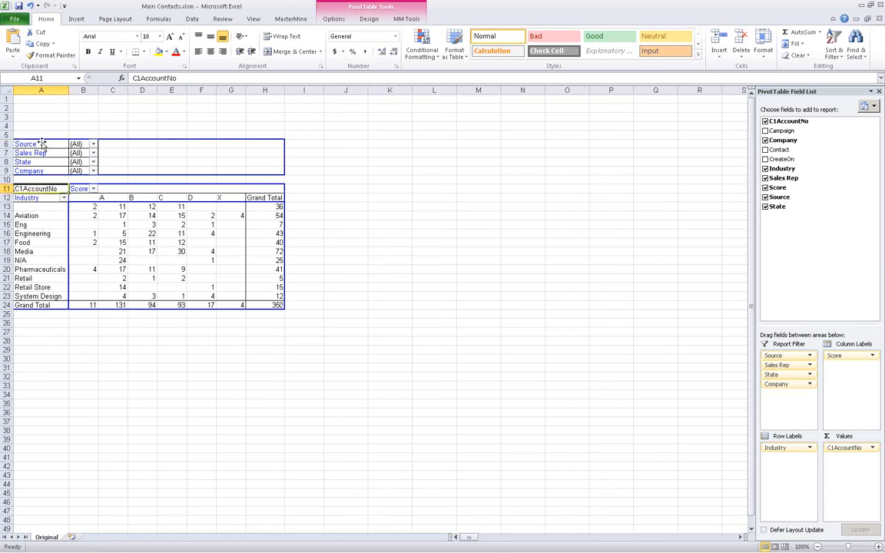
{"action": "left_click_drag", "start_coordinate": [39, 144], "coordinate": [691, 341]}
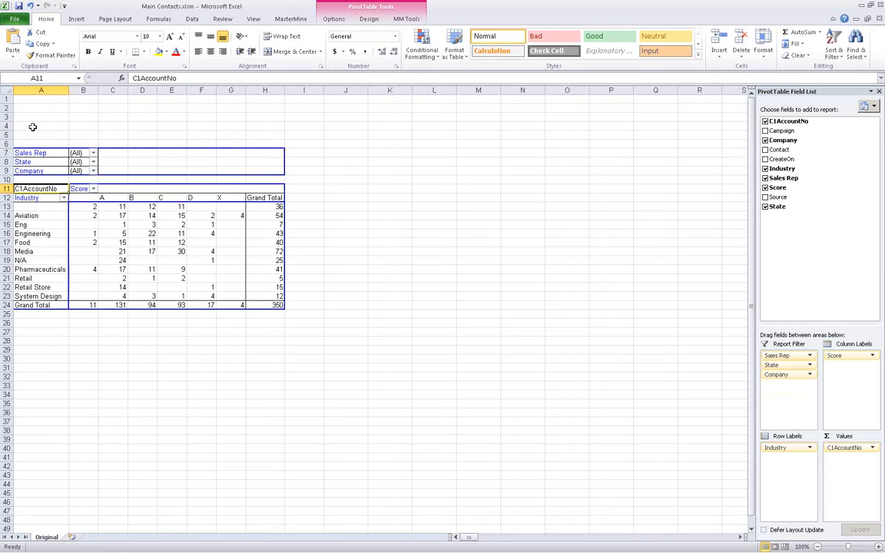
Step: Clear all remaining report filters with MasterMine's Hide Unused Filters and shift the pivot table up
{"action": "left_click", "coordinate": [278, 19]}
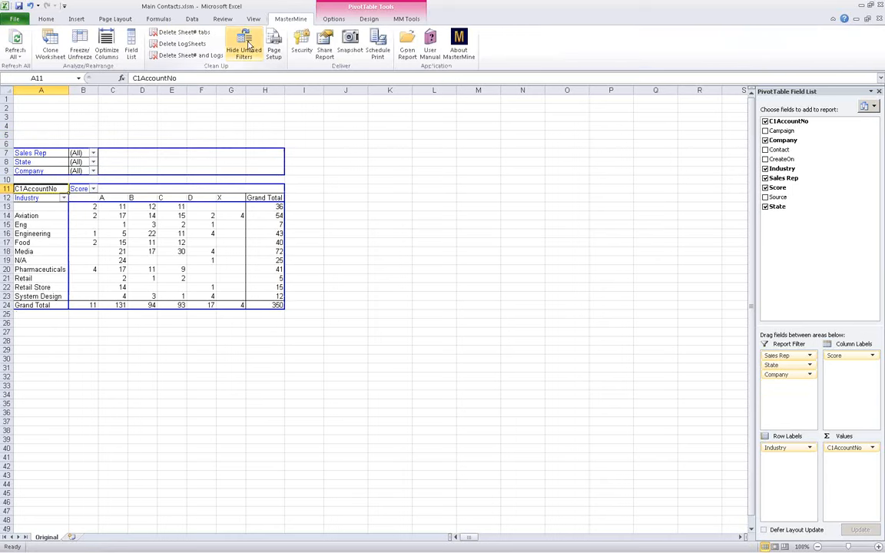
{"action": "left_click", "coordinate": [246, 46]}
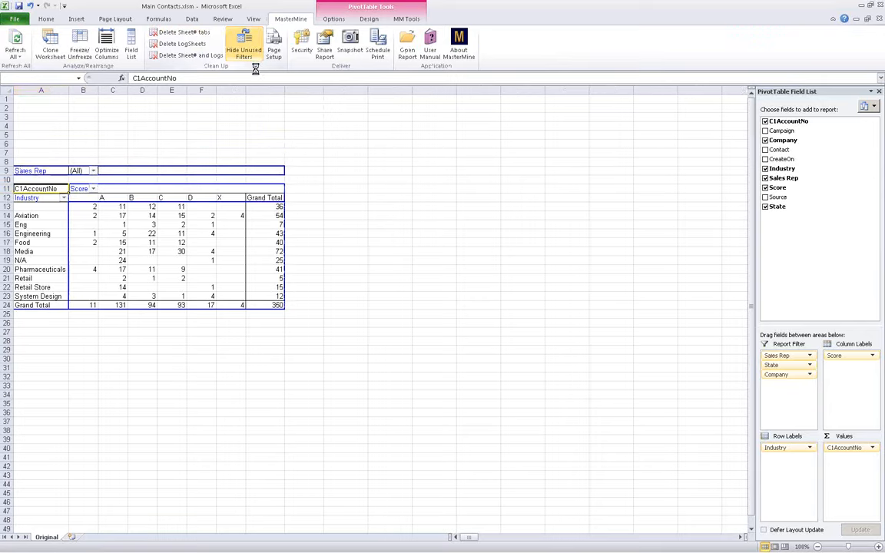
{"action": "left_click", "coordinate": [405, 295]}
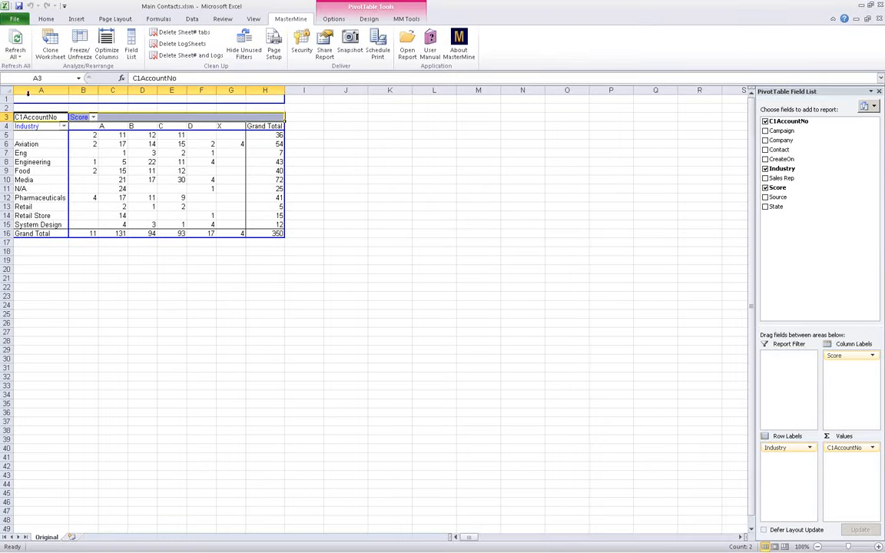
{"action": "left_click", "coordinate": [119, 144]}
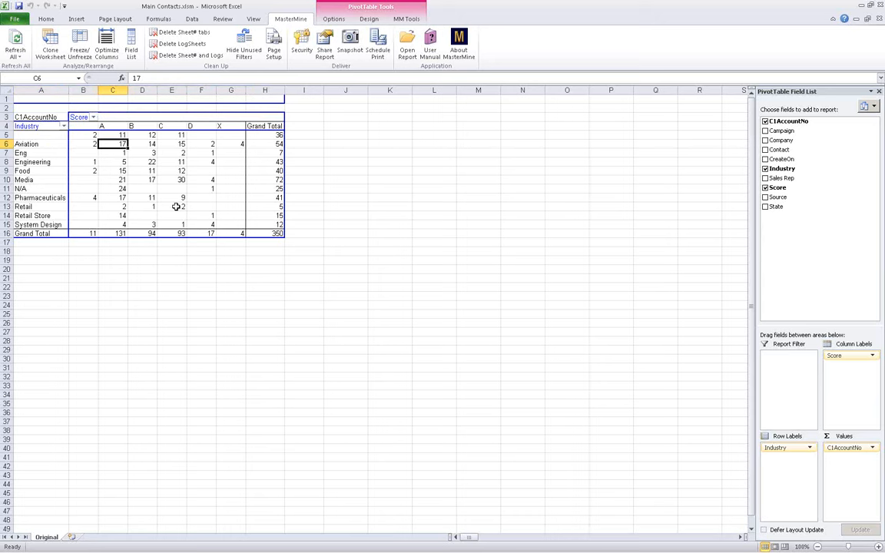
Step: Add State as a report filter above the pivot table and restrict it to CA
{"action": "mouse_move", "coordinate": [176, 206]}
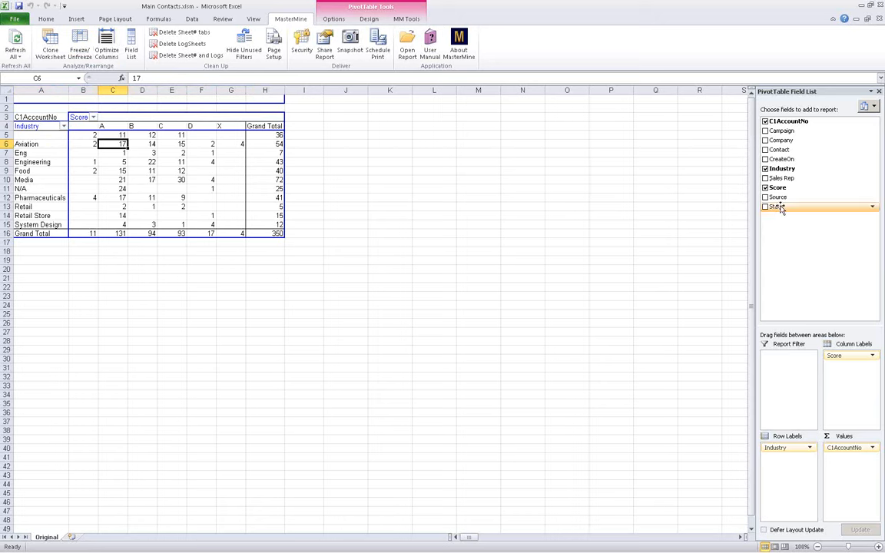
{"action": "left_click_drag", "start_coordinate": [775, 207], "coordinate": [39, 102]}
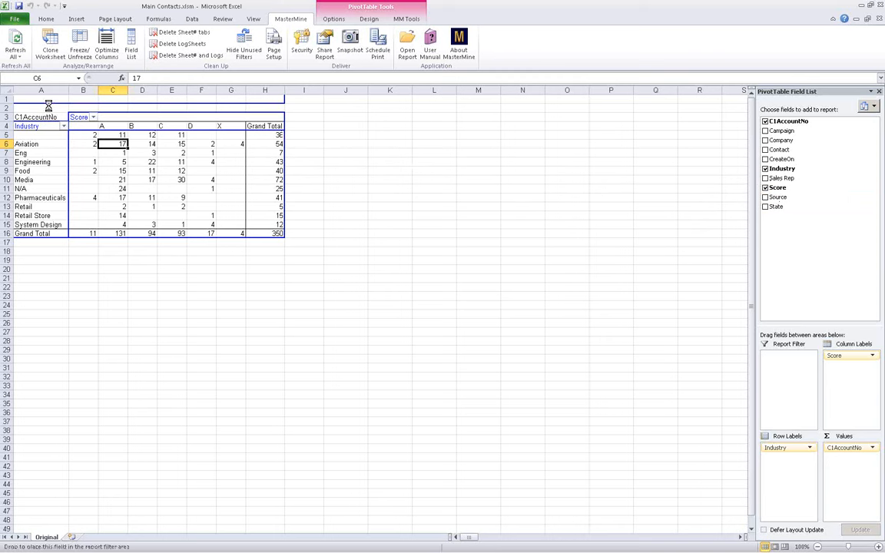
{"action": "left_click", "coordinate": [94, 100]}
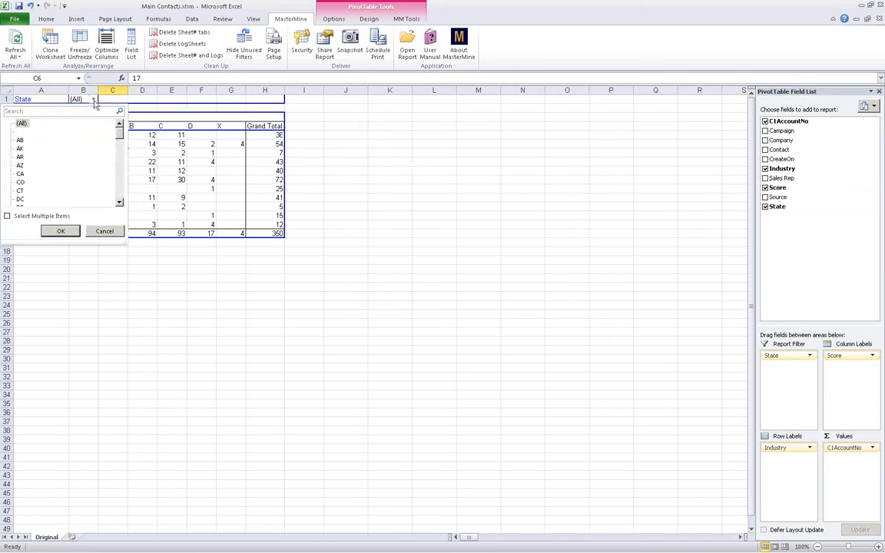
{"action": "left_click", "coordinate": [20, 173]}
{"action": "left_click", "coordinate": [60, 231]}
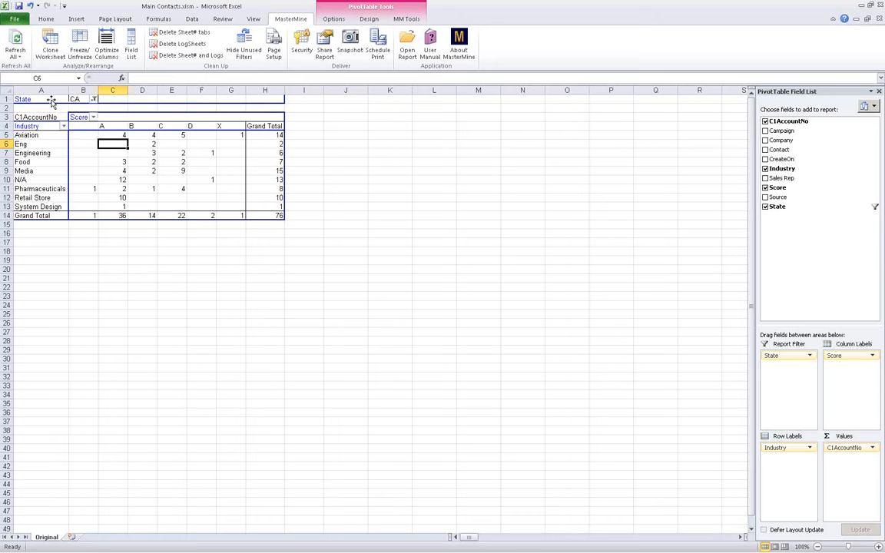
Step: Move State into the row labels beside Industry and filter it to show only CA
{"action": "left_click_drag", "start_coordinate": [51, 100], "coordinate": [105, 127]}
{"action": "left_click", "coordinate": [96, 126]}
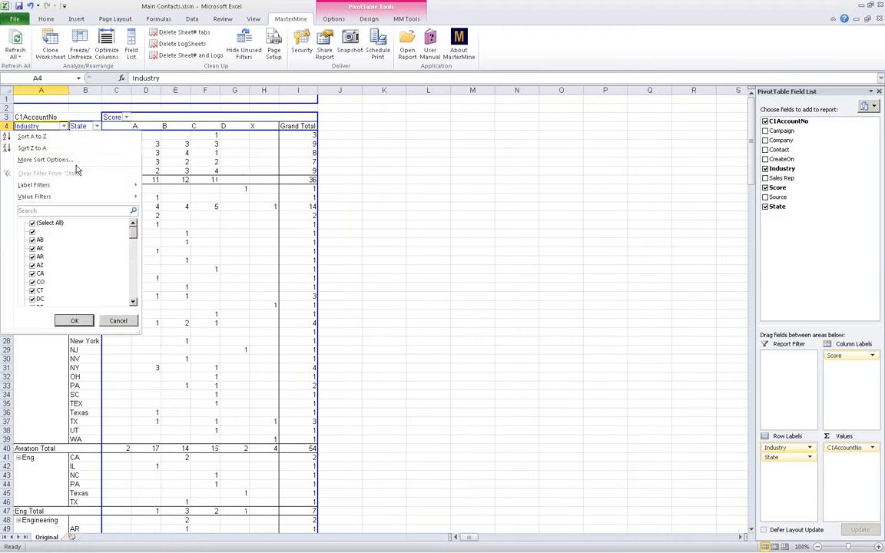
{"action": "left_click", "coordinate": [32, 275]}
{"action": "left_click", "coordinate": [32, 224]}
{"action": "left_click", "coordinate": [33, 224]}
{"action": "left_click", "coordinate": [32, 274]}
{"action": "left_click", "coordinate": [74, 320]}
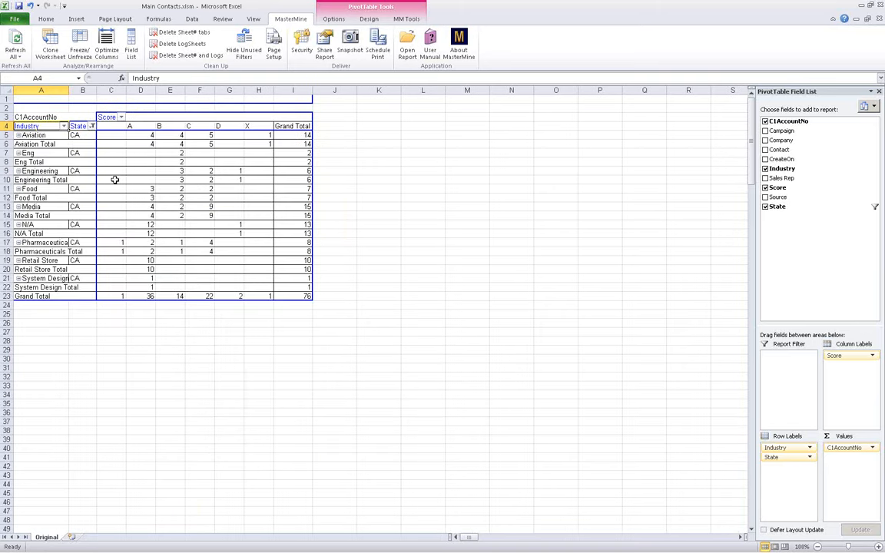
Step: Widen column A to fit the industry names and turn off the Industry subtotals
{"action": "left_click", "coordinate": [44, 144]}
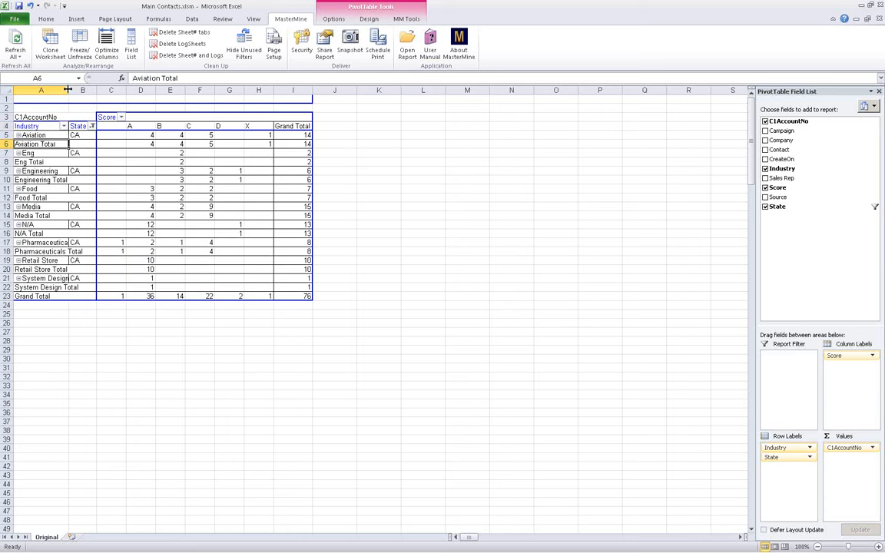
{"action": "left_click_drag", "start_coordinate": [67, 90], "coordinate": [102, 116]}
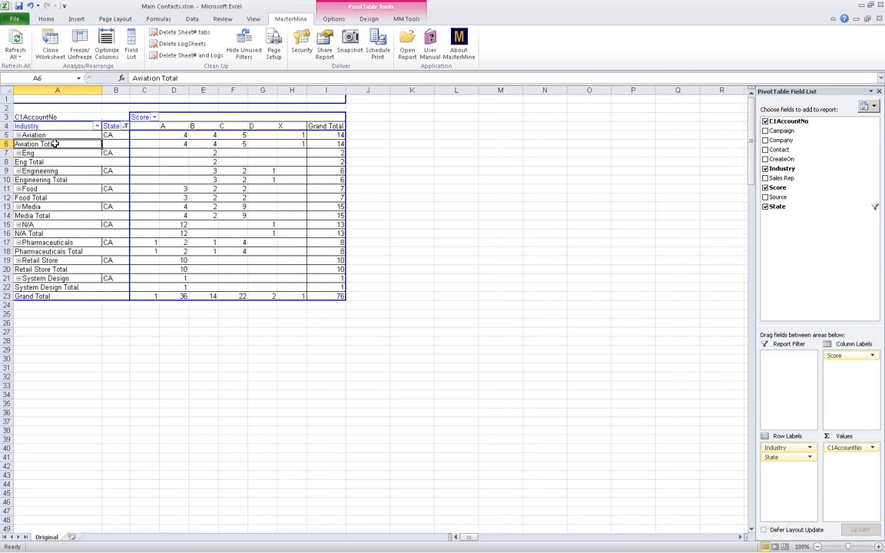
{"action": "left_click", "coordinate": [406, 19]}
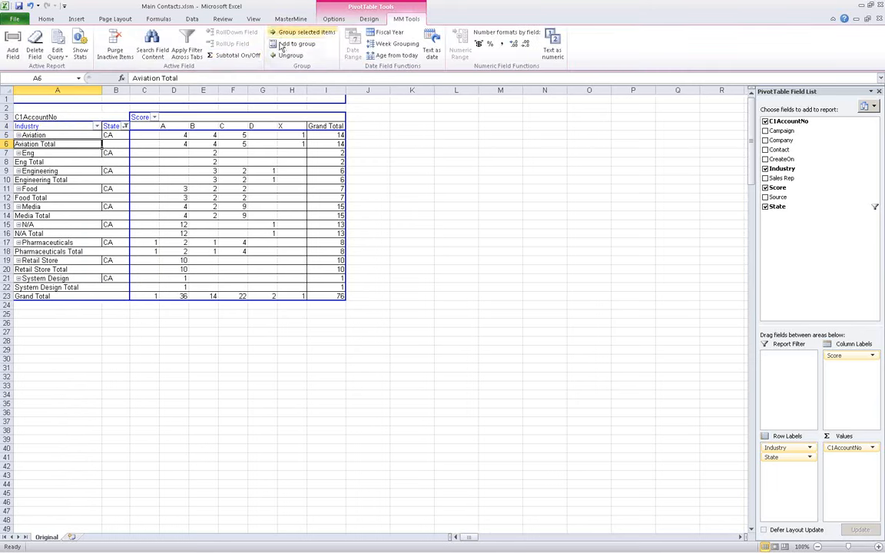
{"action": "left_click", "coordinate": [232, 55]}
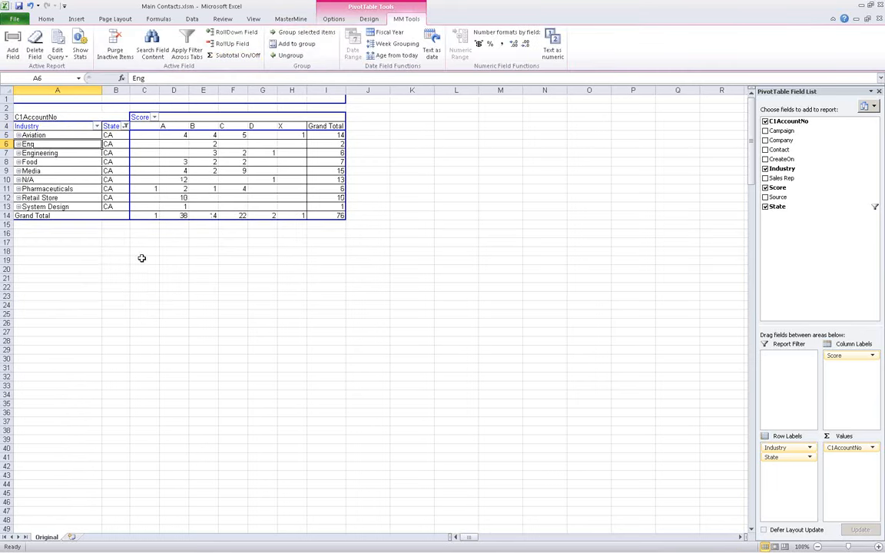
{"action": "left_click", "coordinate": [146, 188]}
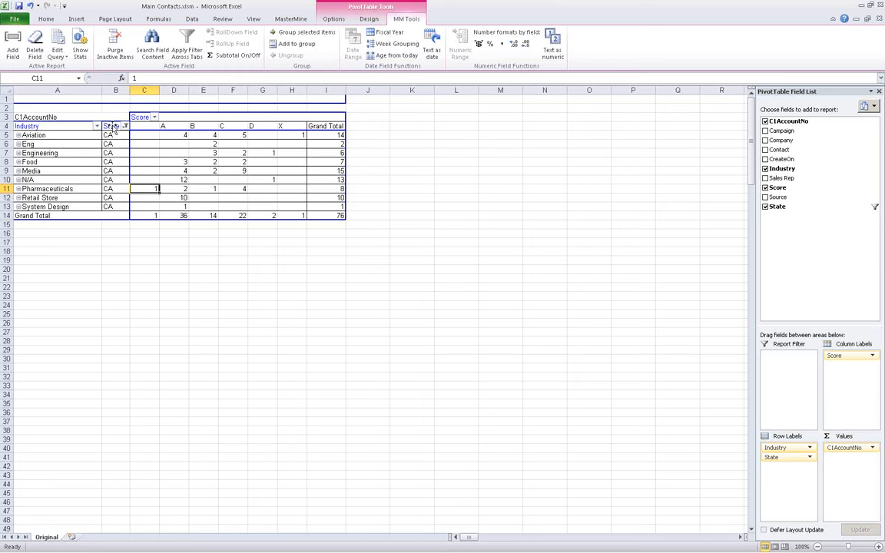
Step: Return State to the report filters and add CreateOn and Sales Rep below it, taking the misplaced Campaign field back out
{"action": "left_click_drag", "start_coordinate": [112, 128], "coordinate": [56, 94]}
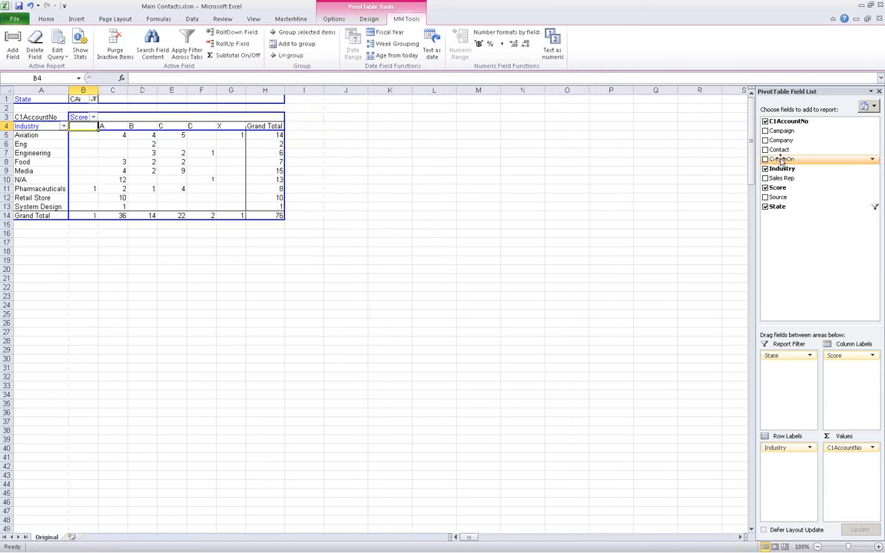
{"action": "left_click_drag", "start_coordinate": [781, 159], "coordinate": [89, 112]}
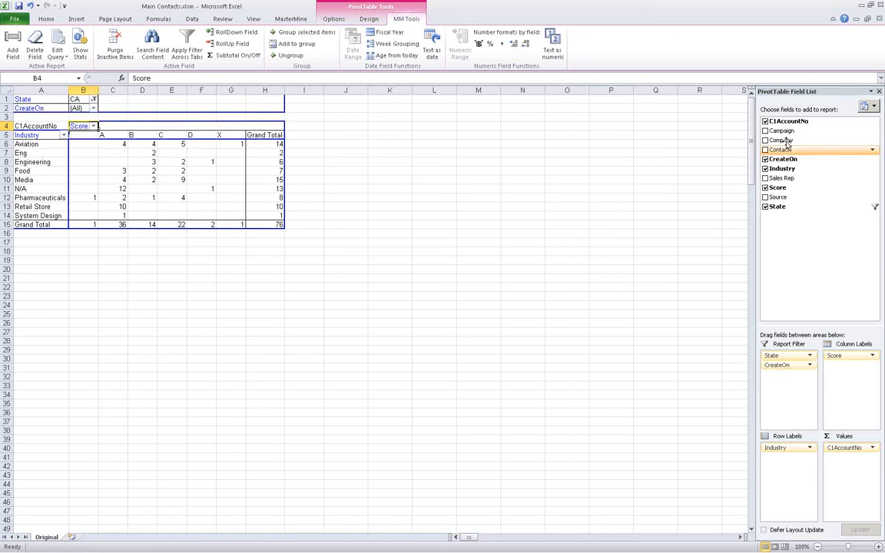
{"action": "left_click_drag", "start_coordinate": [783, 140], "coordinate": [47, 117]}
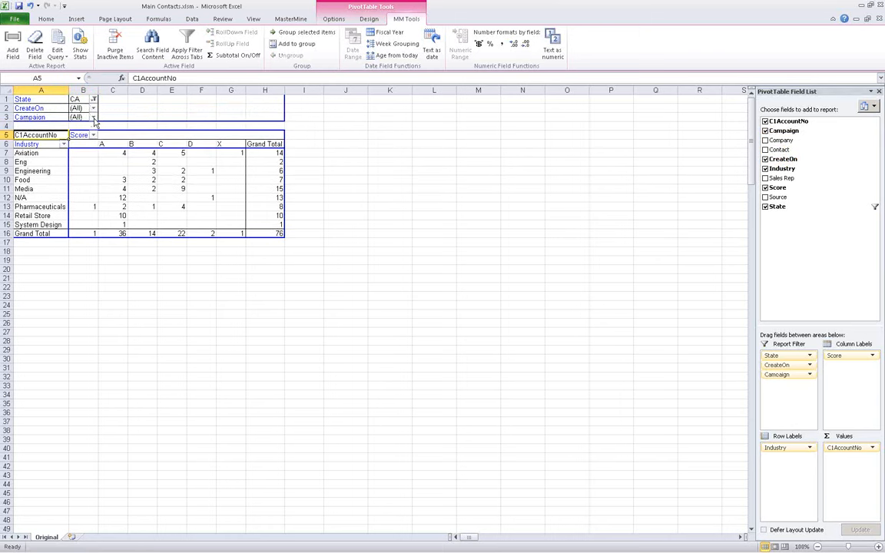
{"action": "left_click_drag", "start_coordinate": [49, 117], "coordinate": [67, 125]}
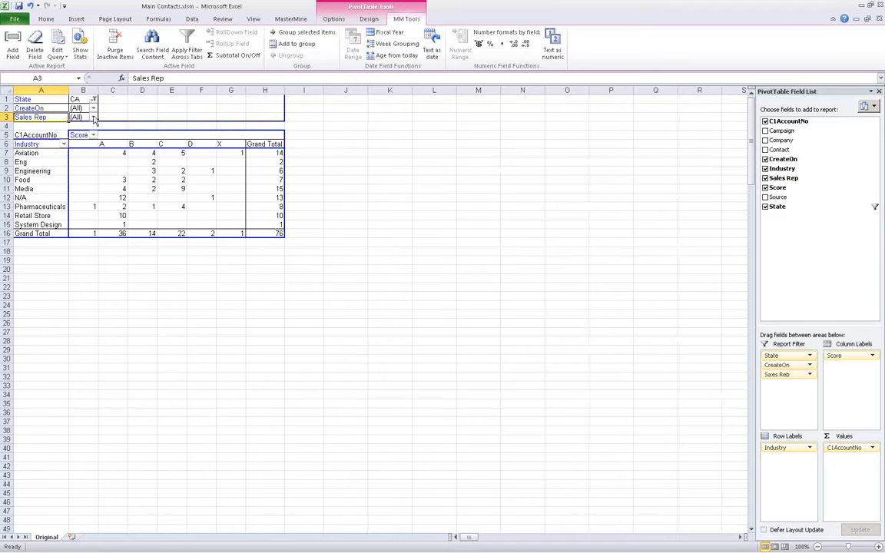
Step: Filter the report to the second named representative in the Sales Rep filter
{"action": "left_click", "coordinate": [93, 118]}
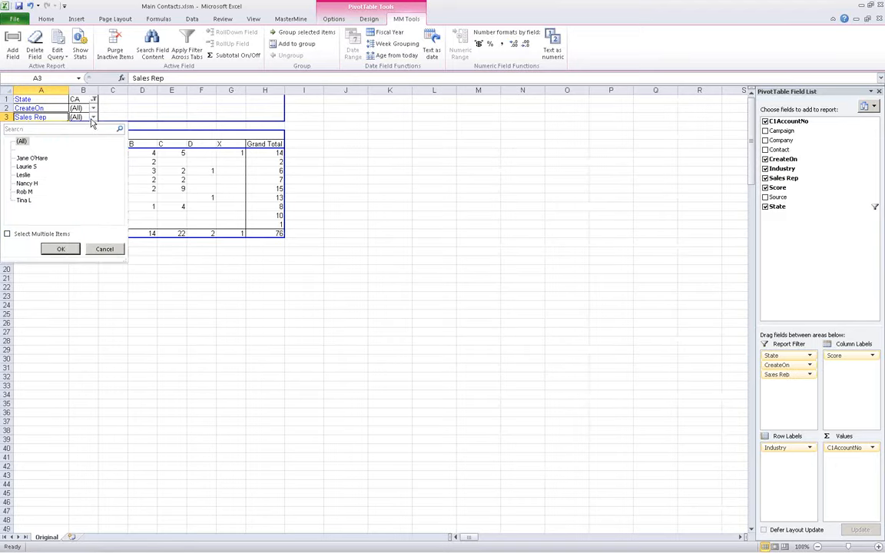
{"action": "left_click", "coordinate": [25, 168]}
{"action": "left_click", "coordinate": [59, 251]}
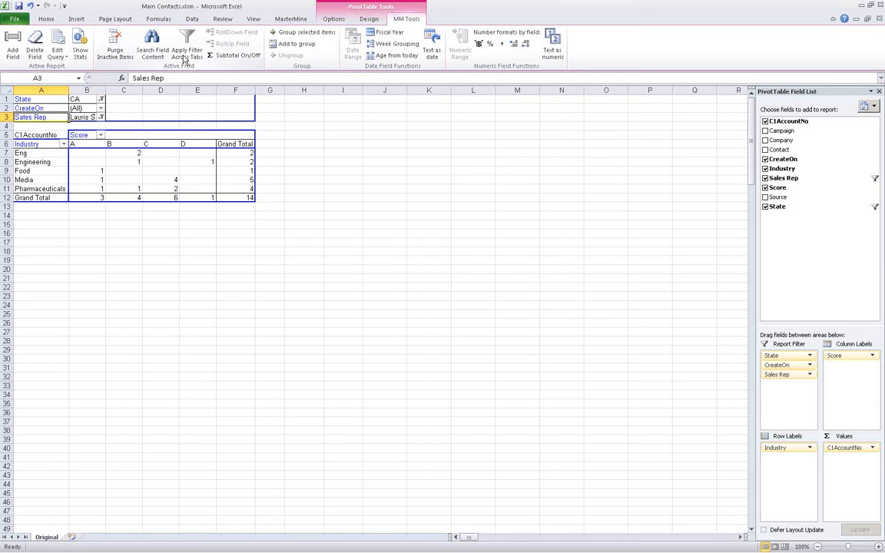
Step: Hide the unused CreateOn filter with MasterMine's Hide Unused Filters and accept shifting the pivot table up
{"action": "left_click", "coordinate": [271, 19]}
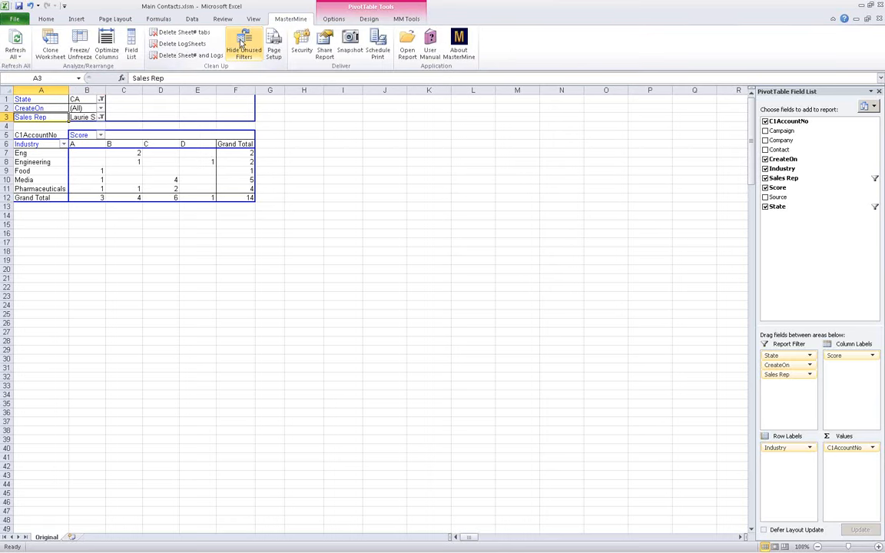
{"action": "left_click", "coordinate": [240, 44]}
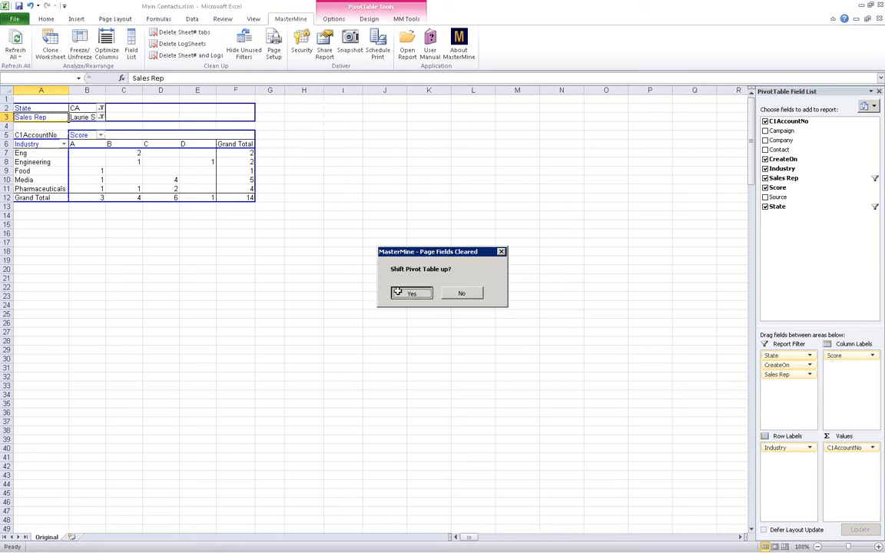
{"action": "left_click", "coordinate": [398, 293]}
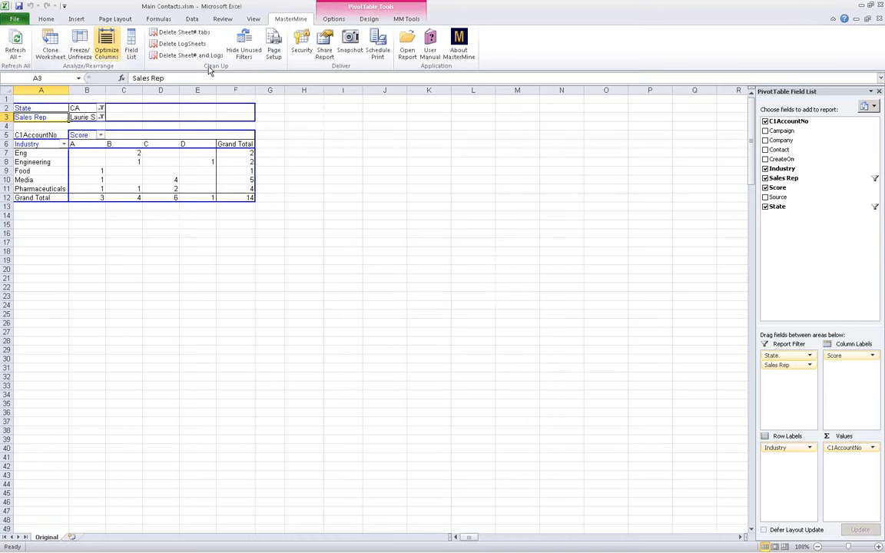
Step: Preview the filtered report as a printed page through MasterMine's Page Setup, examine its header and filters, and return to the worksheet
{"action": "left_click", "coordinate": [274, 42]}
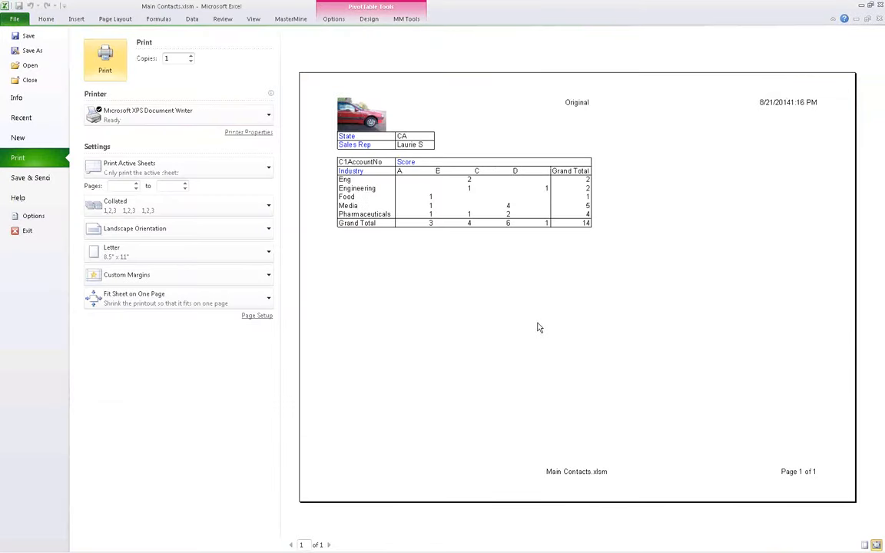
{"action": "left_click", "coordinate": [44, 21]}
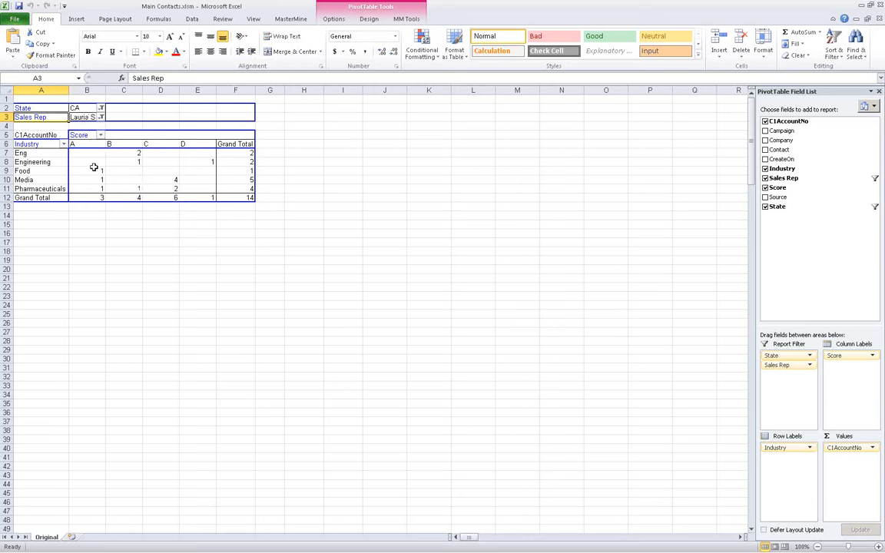
Step: Widen column B slightly so the selected sales rep's name fits in its cell
{"action": "mouse_move", "coordinate": [116, 198]}
{"action": "mouse_move", "coordinate": [96, 171]}
{"action": "left_click_drag", "start_coordinate": [105, 90], "coordinate": [117, 90]}
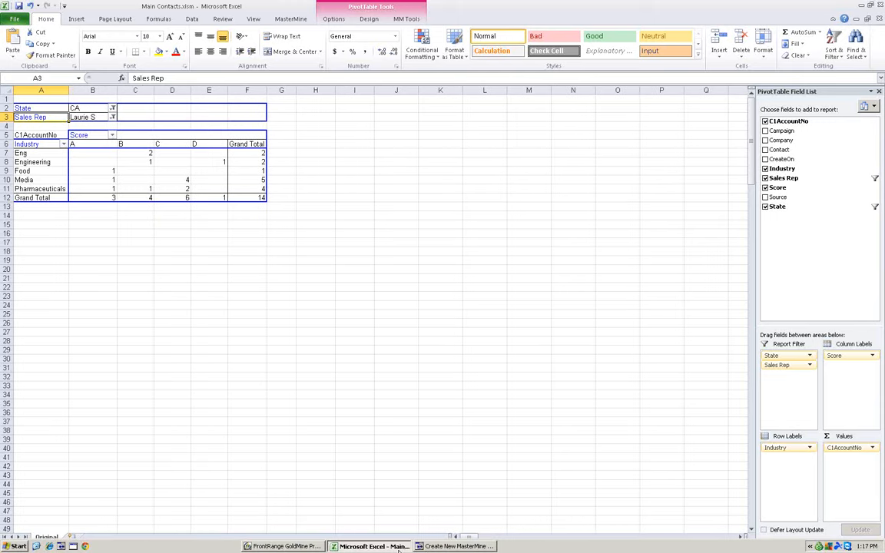
Step: Switch to MasterMine's workbook creation window and enable Hide page fields set to "All" in its new-report default preferences
{"action": "left_click", "coordinate": [451, 546]}
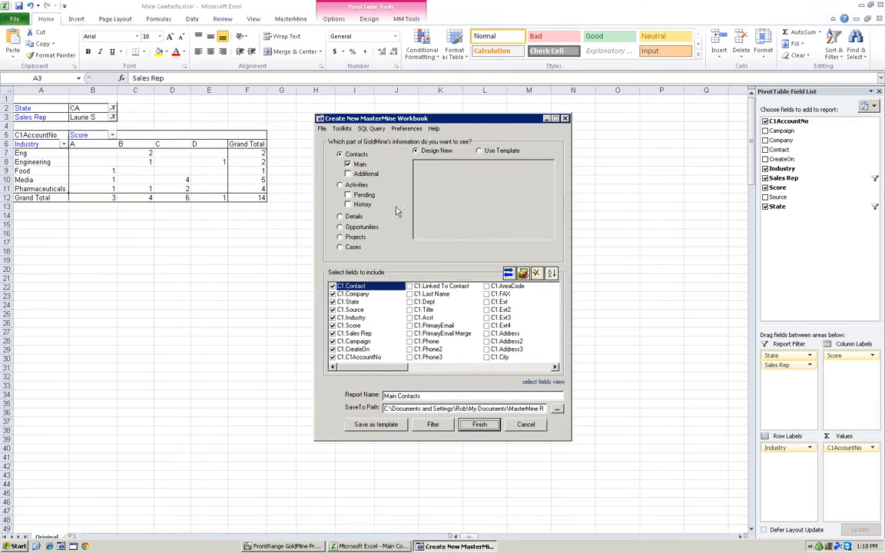
{"action": "left_click", "coordinate": [407, 129]}
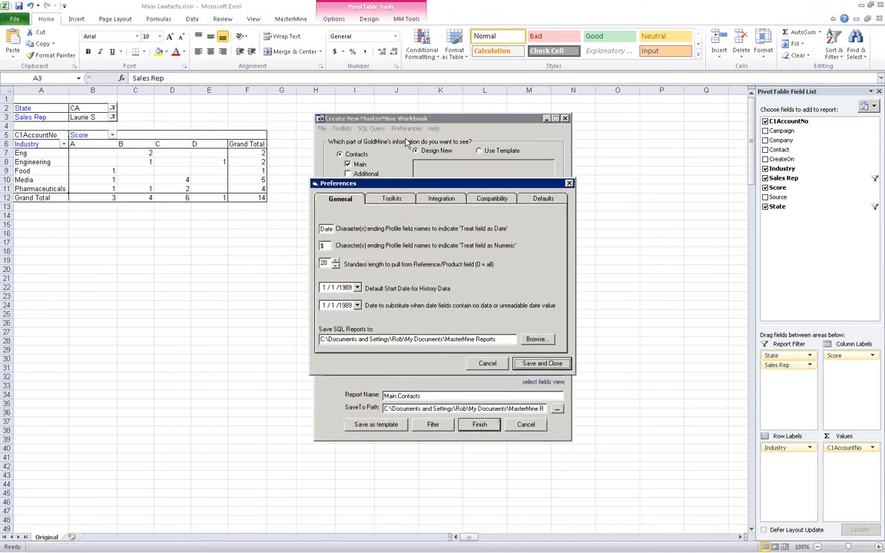
{"action": "left_click", "coordinate": [543, 201]}
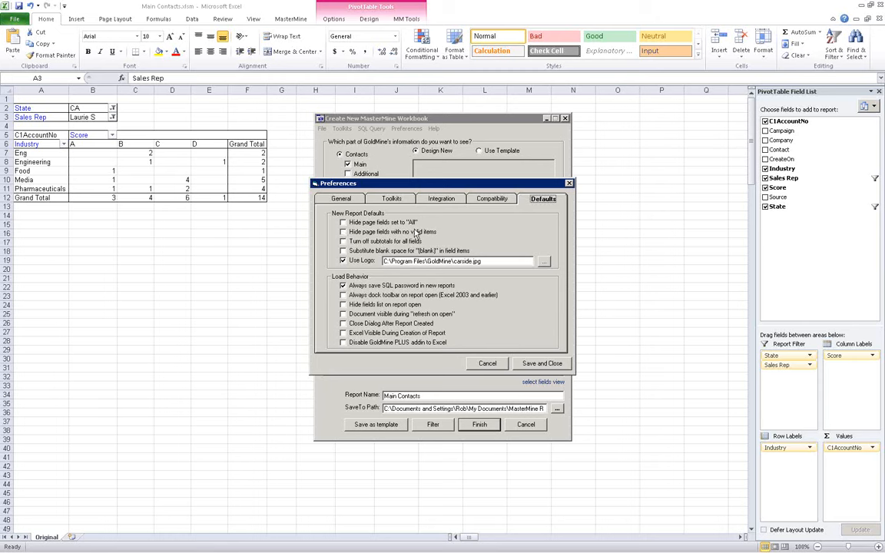
{"action": "left_click", "coordinate": [344, 223]}
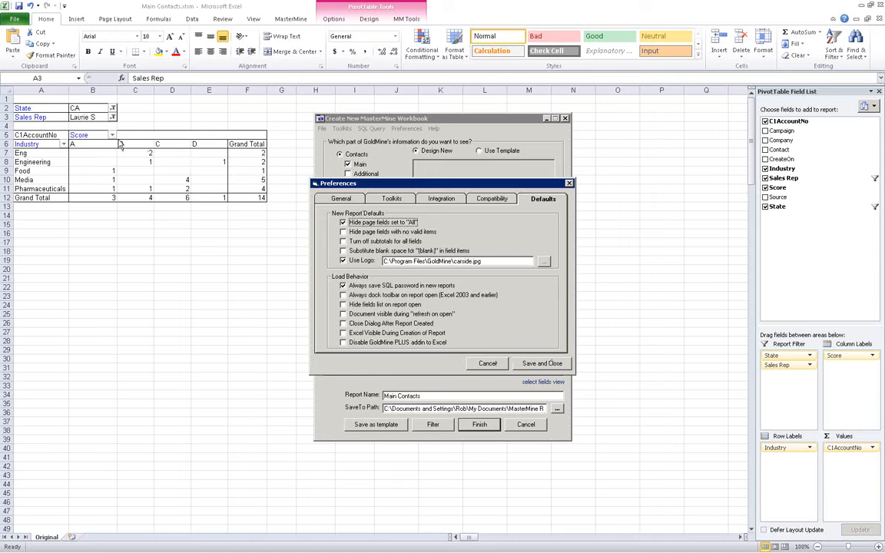
Step: Return to the Main Contacts worksheet and add CreateOn and Source to the pivot table's report filters above State
{"action": "left_click", "coordinate": [69, 115]}
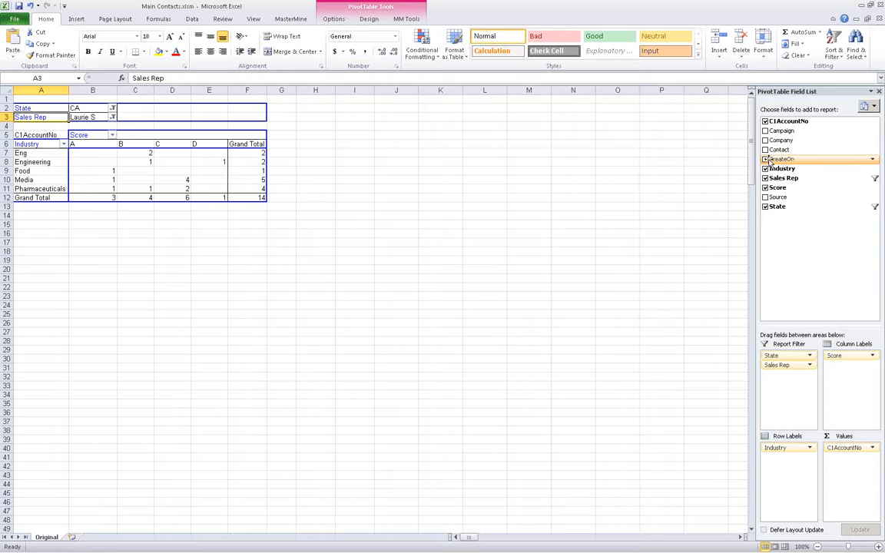
{"action": "left_click_drag", "start_coordinate": [770, 159], "coordinate": [58, 103]}
{"action": "left_click_drag", "start_coordinate": [780, 188], "coordinate": [74, 100]}
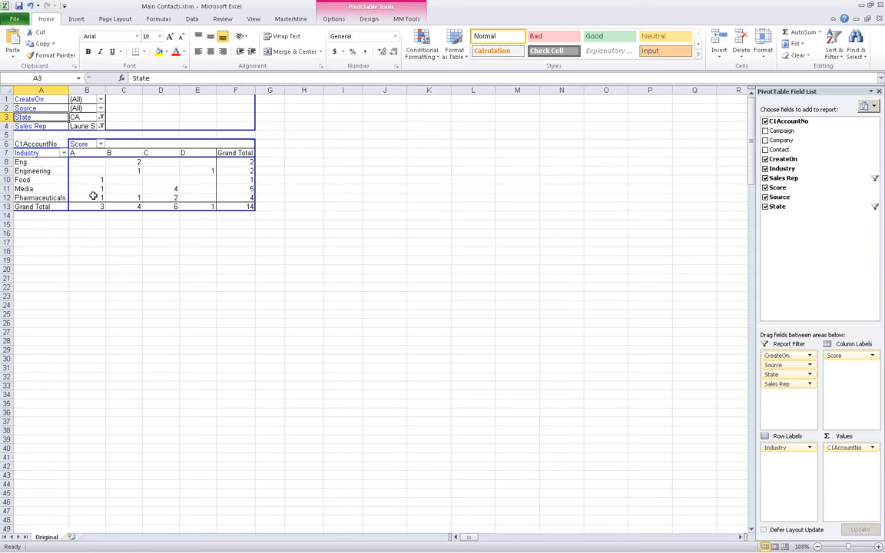
{"action": "mouse_move", "coordinate": [89, 174]}
{"action": "left_click", "coordinate": [137, 164]}
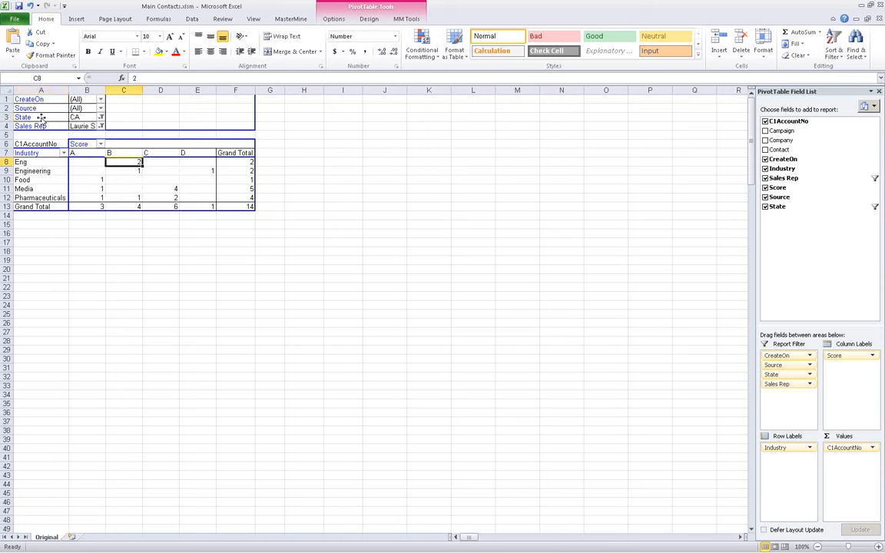
Step: Move the Source filter into the row fields after Industry, and try CreateOn as a row field before returning it to the filters
{"action": "left_click_drag", "start_coordinate": [40, 109], "coordinate": [65, 174]}
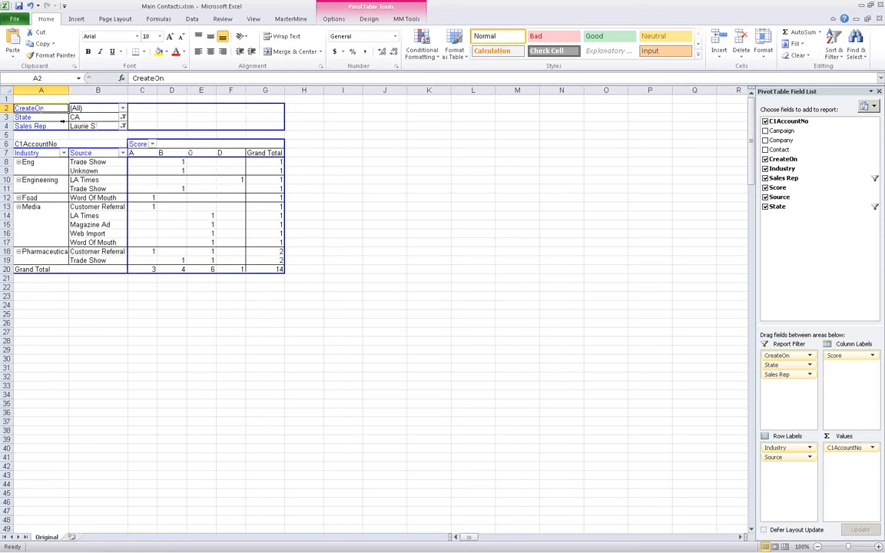
{"action": "left_click_drag", "start_coordinate": [44, 117], "coordinate": [120, 174]}
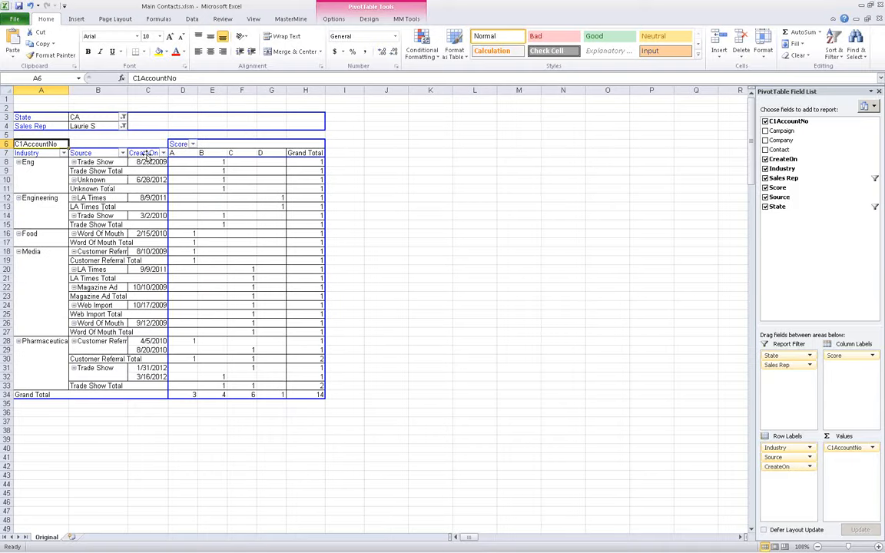
{"action": "left_click_drag", "start_coordinate": [146, 154], "coordinate": [38, 111]}
Step: Place the Source row field ahead of Industry and widen column A so the full source names fit
{"action": "left_click", "coordinate": [42, 155]}
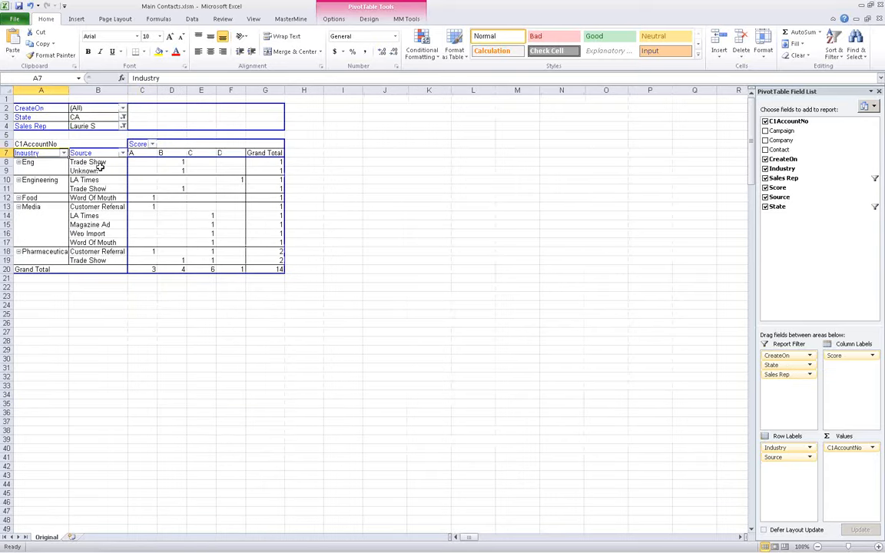
{"action": "left_click_drag", "start_coordinate": [86, 153], "coordinate": [30, 151]}
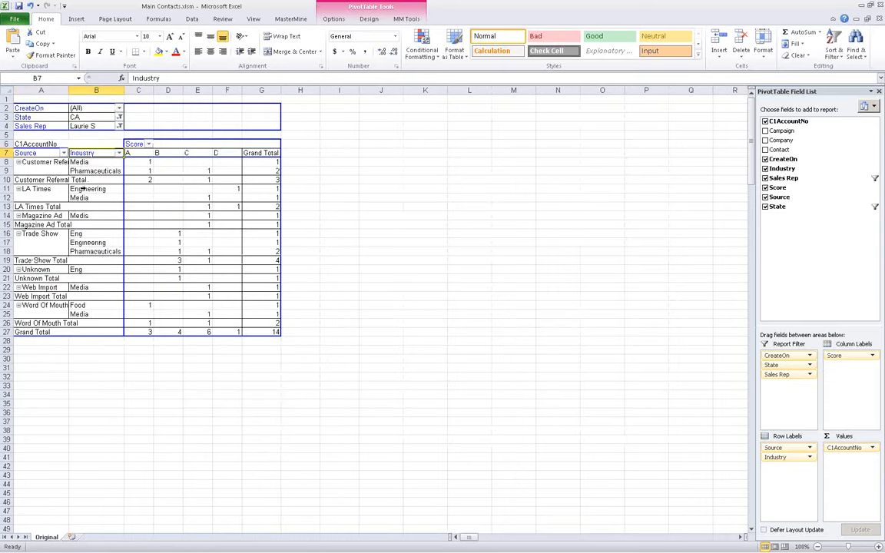
{"action": "left_click_drag", "start_coordinate": [70, 89], "coordinate": [104, 90]}
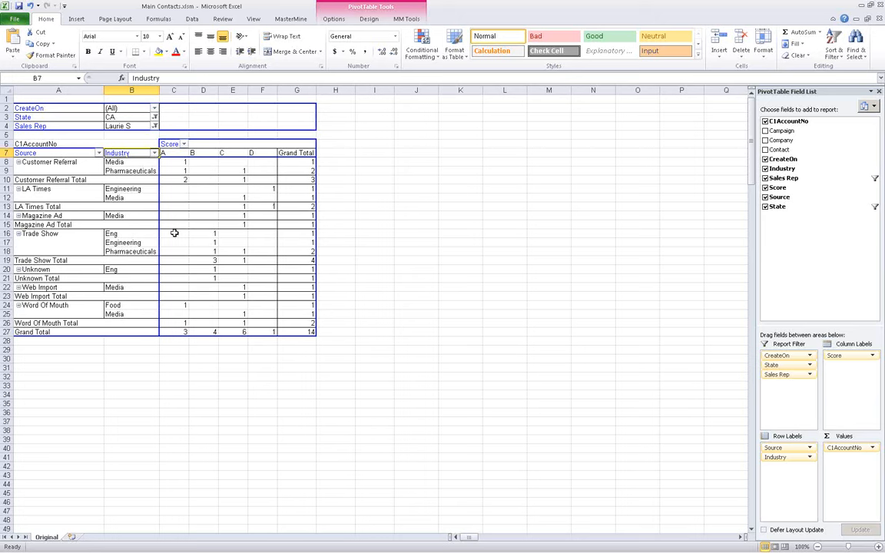
Step: Clone the worksheet with MasterMine and add Company, Contact and Campaign as row fields after Industry on the copy
{"action": "left_click", "coordinate": [292, 21]}
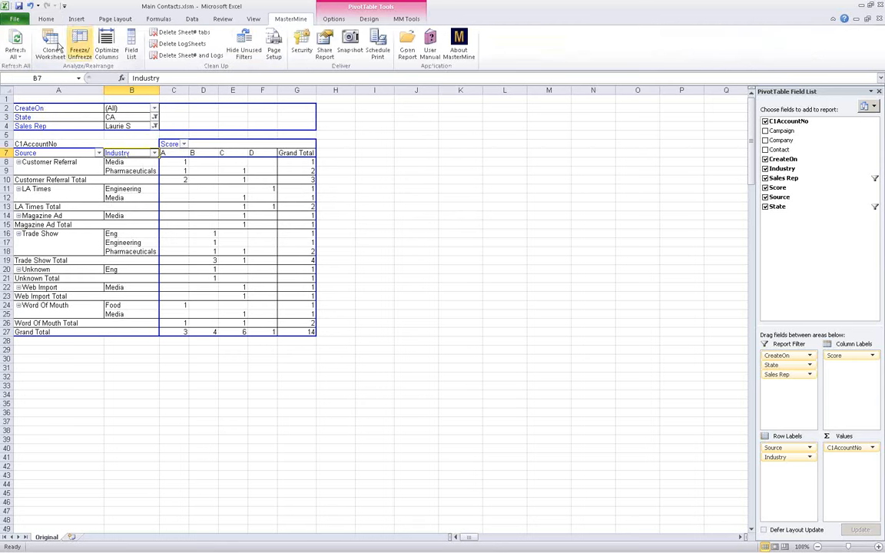
{"action": "left_click", "coordinate": [50, 42]}
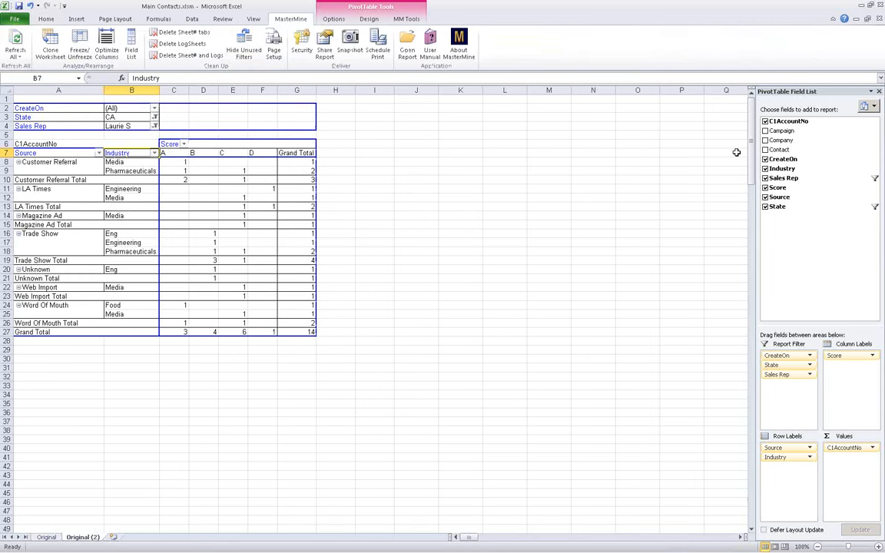
{"action": "left_click_drag", "start_coordinate": [780, 140], "coordinate": [153, 224]}
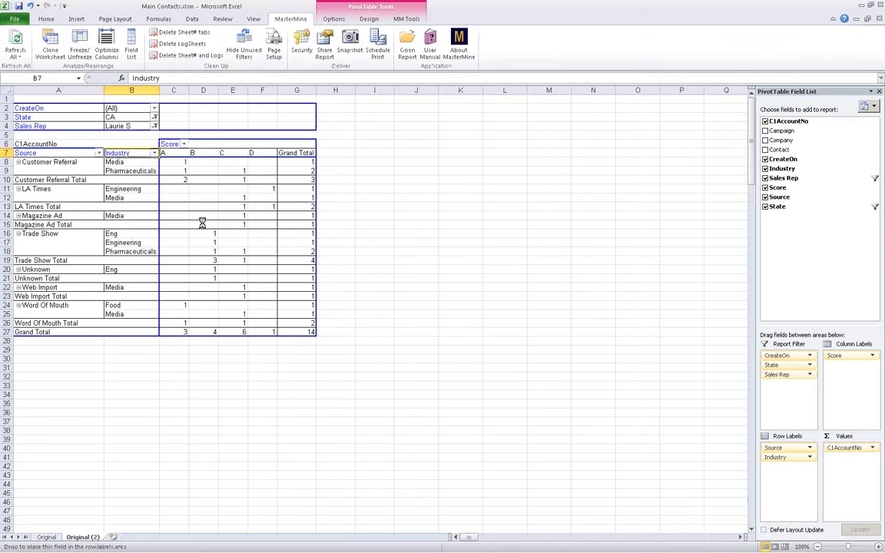
{"action": "left_click_drag", "start_coordinate": [764, 153], "coordinate": [244, 210]}
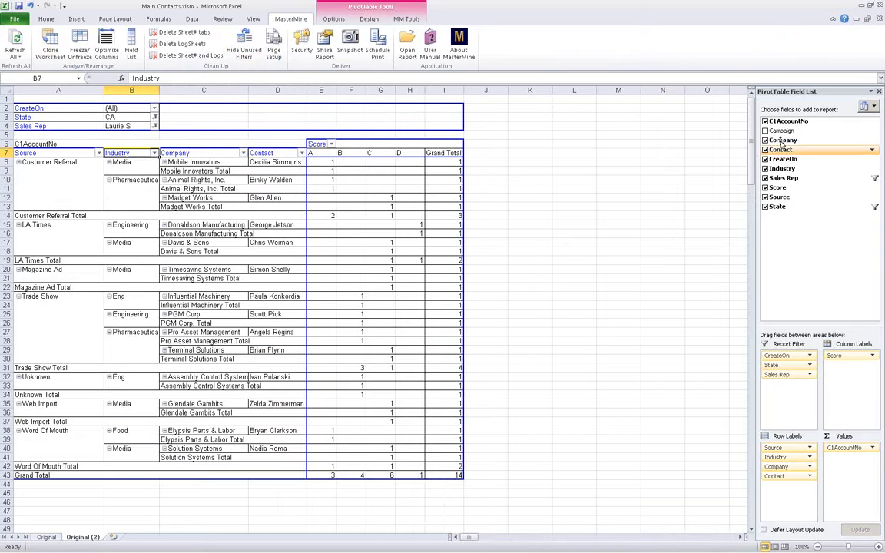
{"action": "left_click_drag", "start_coordinate": [782, 140], "coordinate": [291, 284]}
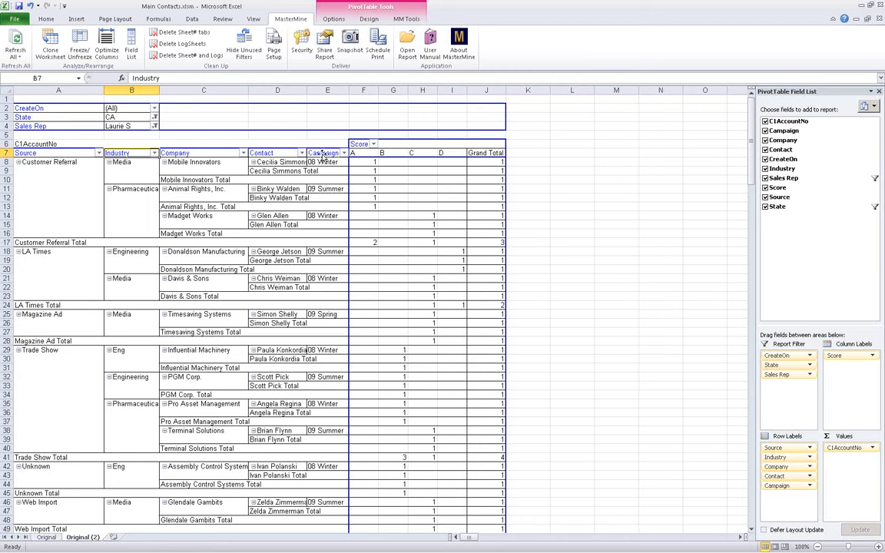
Step: Turn off the subtotals for the Contact, Company and Source fields with MasterMine, and widen column B to fit the industry names
{"action": "left_click", "coordinate": [275, 173]}
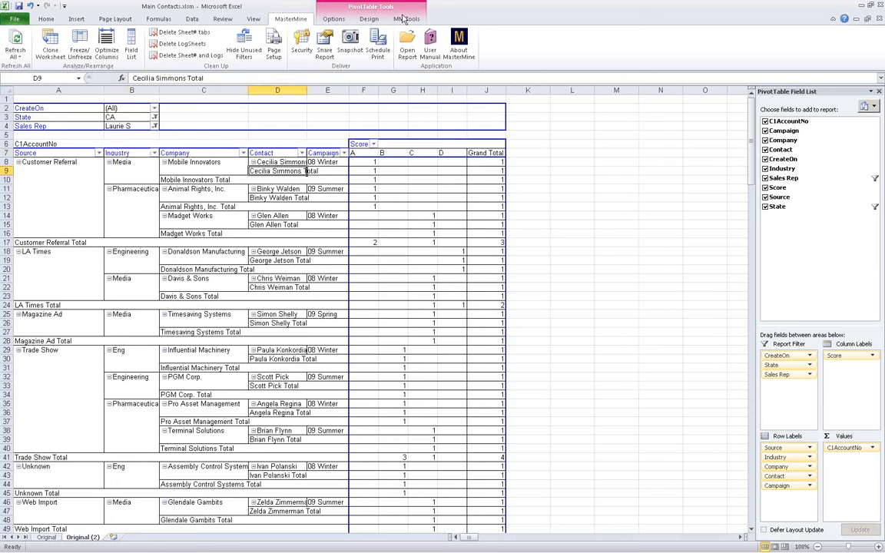
{"action": "left_click", "coordinate": [404, 20]}
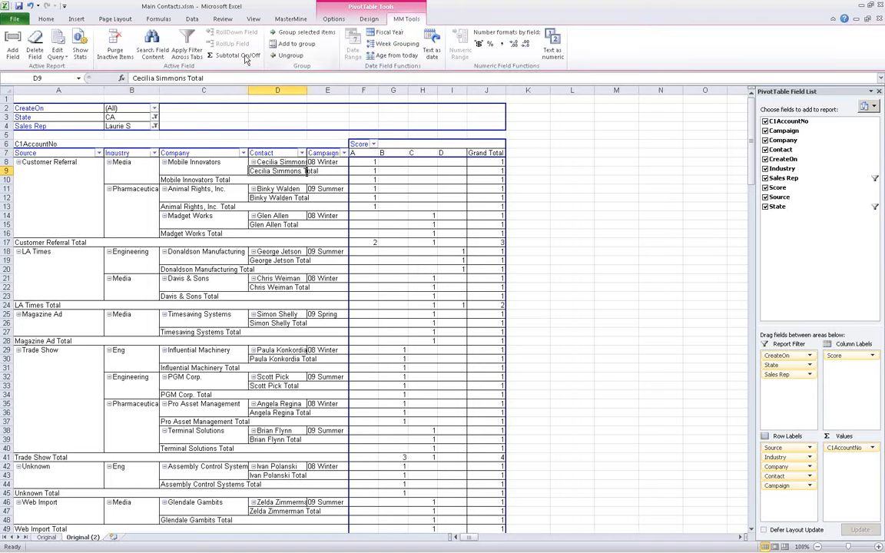
{"action": "left_click", "coordinate": [253, 152]}
{"action": "left_click", "coordinate": [239, 62]}
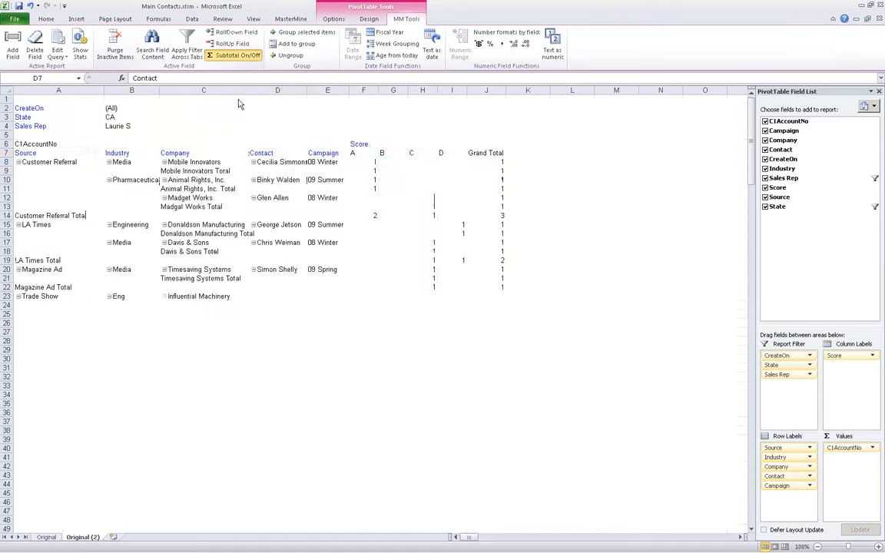
{"action": "left_click", "coordinate": [184, 152]}
{"action": "left_click", "coordinate": [232, 58]}
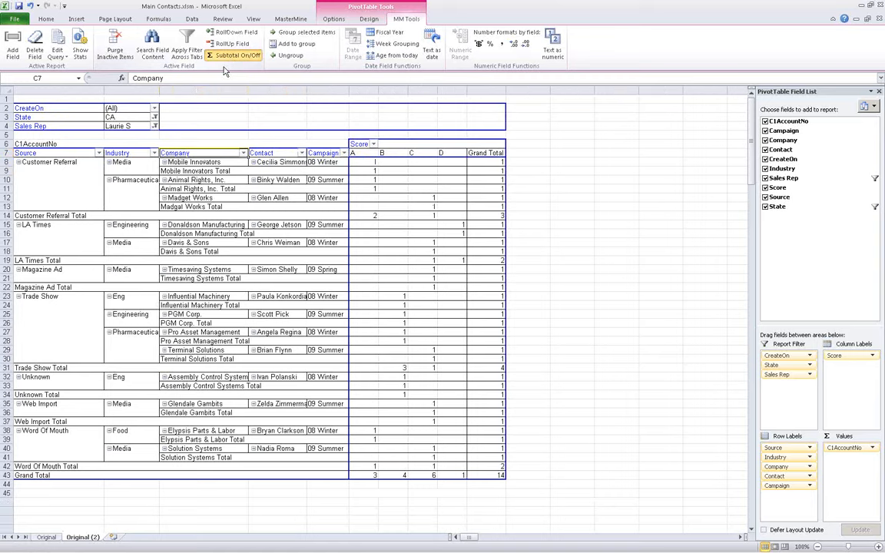
{"action": "left_click", "coordinate": [65, 152]}
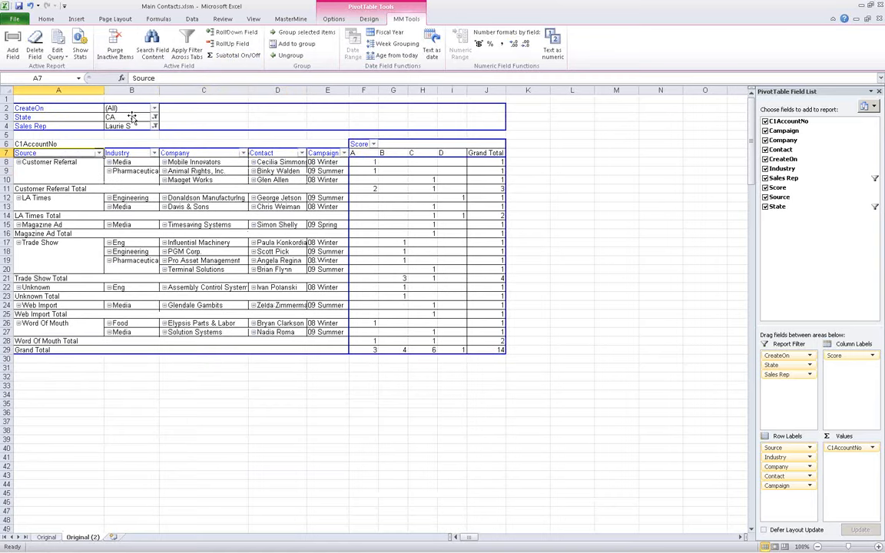
{"action": "left_click", "coordinate": [235, 60]}
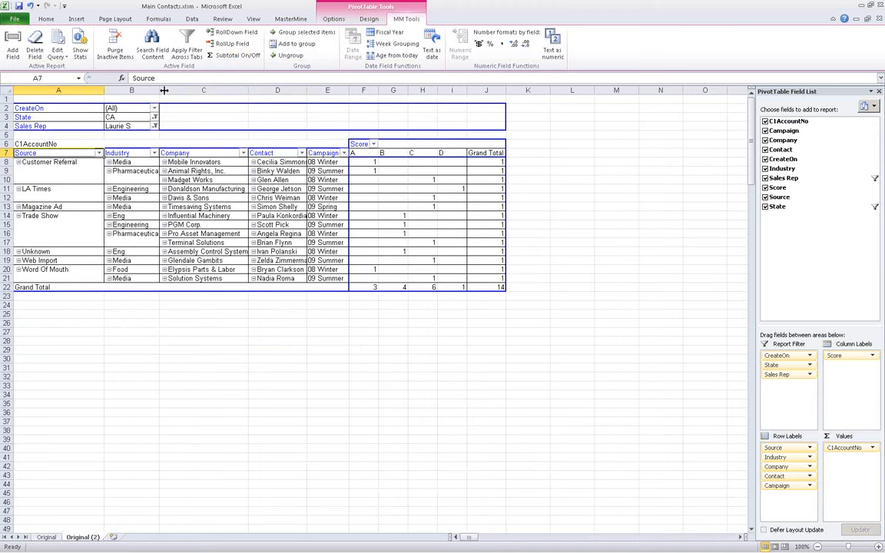
{"action": "left_click_drag", "start_coordinate": [164, 91], "coordinate": [175, 91]}
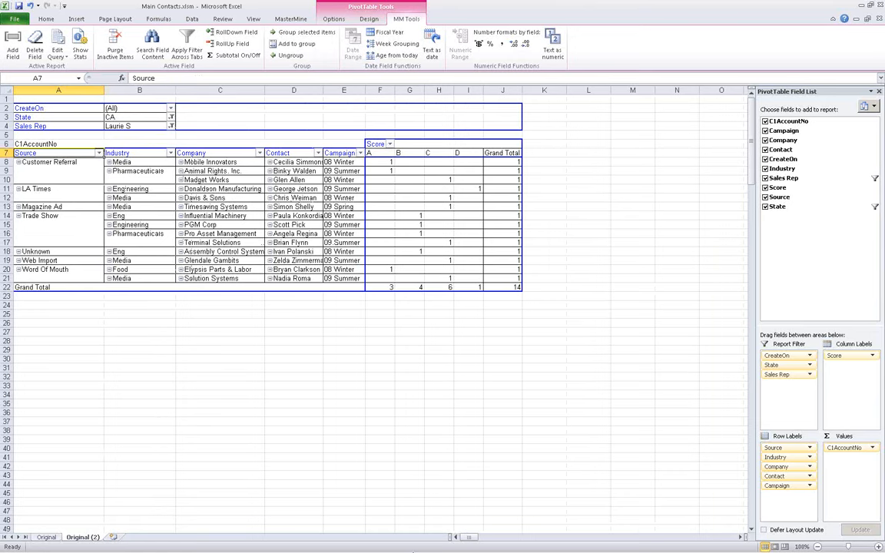
Step: In MasterMine's new-report defaults, enable Turn off subtotals for all fields and Hide page fields with no valid items, keeping the "All" option enabled
{"action": "left_click", "coordinate": [435, 549]}
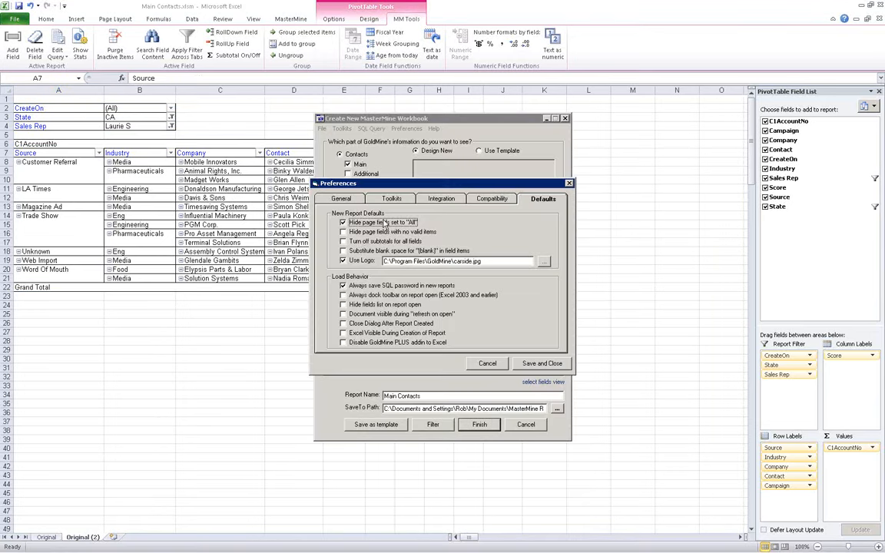
{"action": "left_click", "coordinate": [343, 242]}
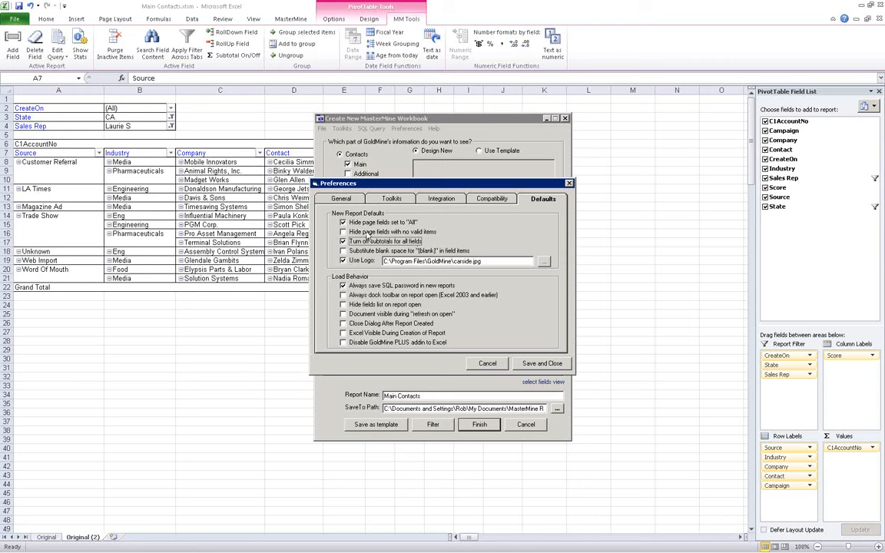
{"action": "left_click", "coordinate": [343, 232]}
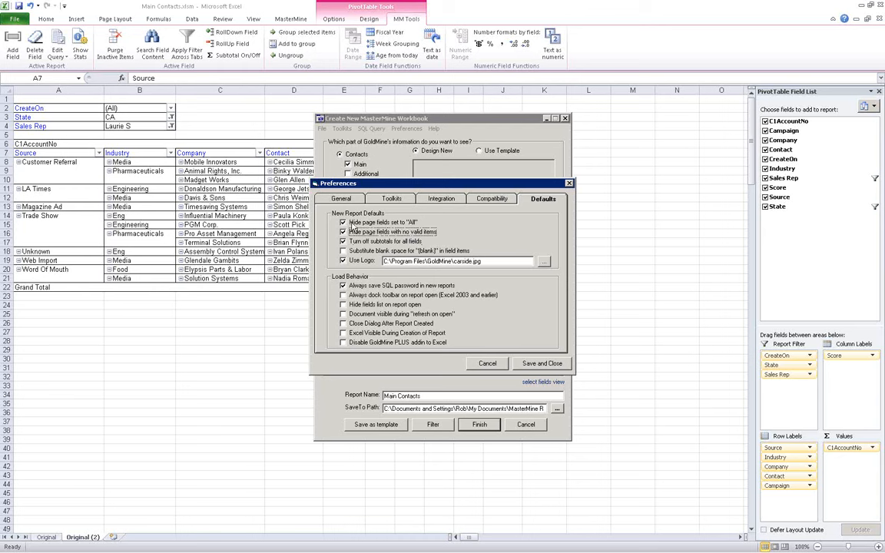
{"action": "left_click", "coordinate": [343, 232]}
{"action": "left_click", "coordinate": [343, 232]}
{"action": "left_click", "coordinate": [343, 222]}
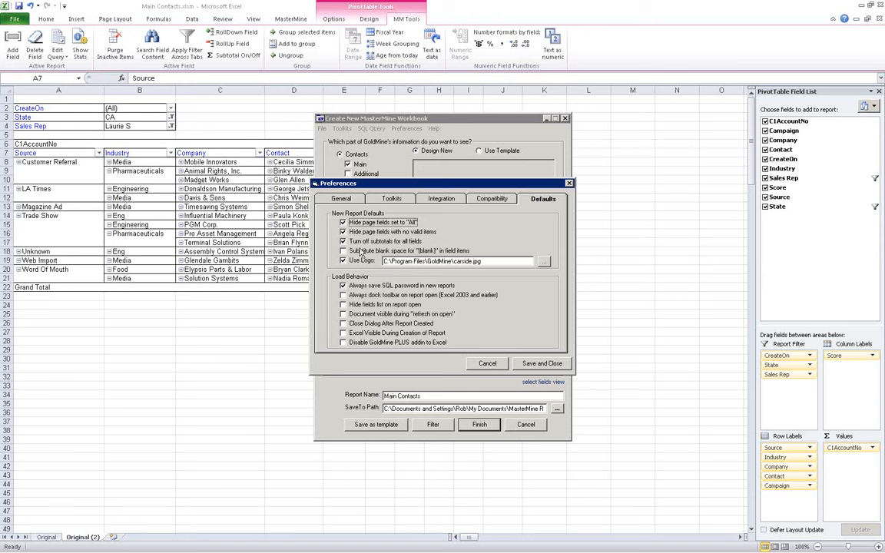
Step: Return to the cloned worksheet and move the State filter into the row fields after Campaign
{"action": "left_click", "coordinate": [372, 223]}
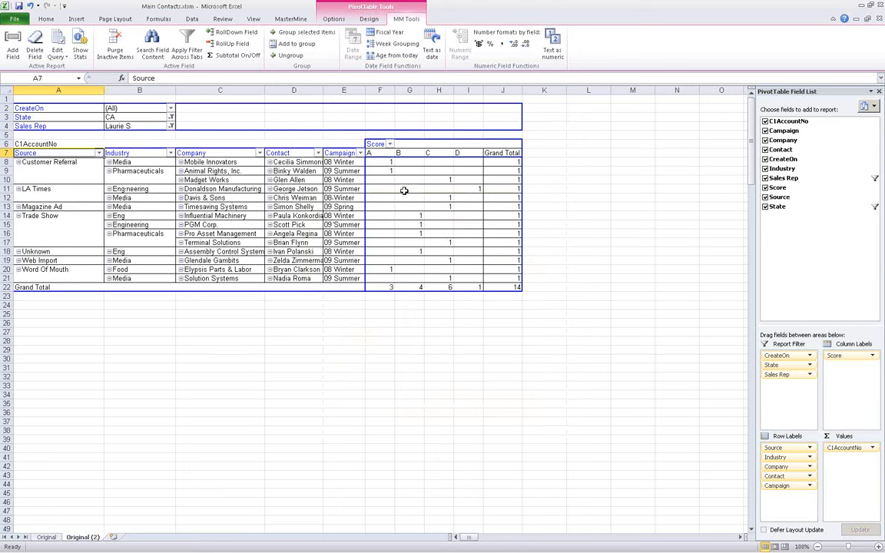
{"action": "left_click", "coordinate": [59, 117]}
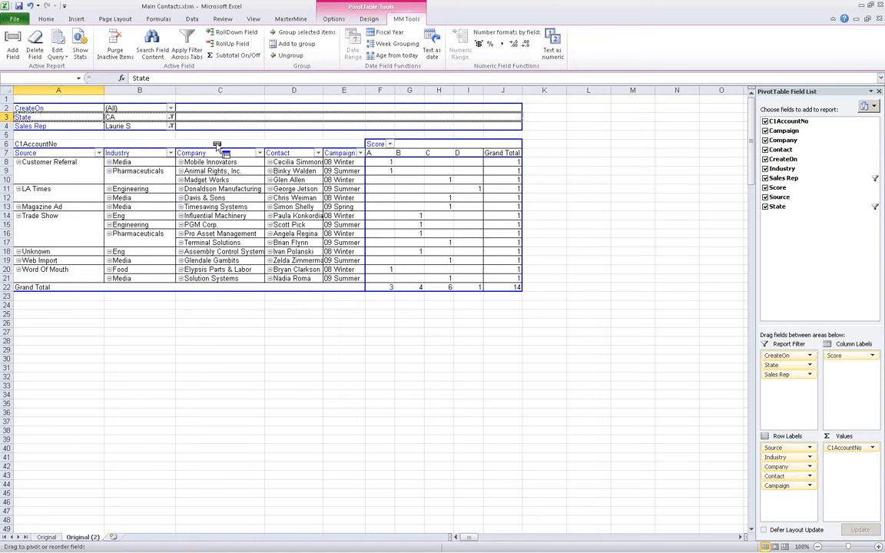
{"action": "left_click_drag", "start_coordinate": [355, 201], "coordinate": [342, 204]}
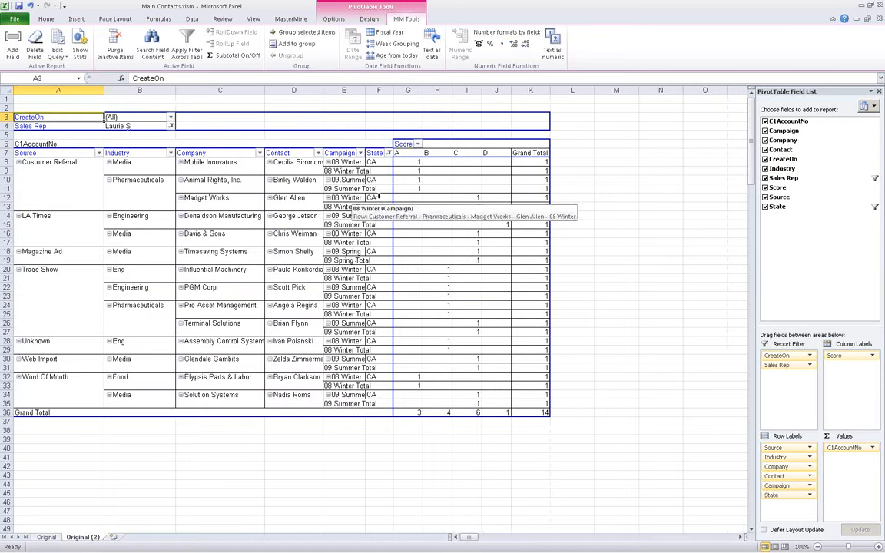
Step: Select all values in the State field's filter so the report includes every state
{"action": "left_click", "coordinate": [388, 153]}
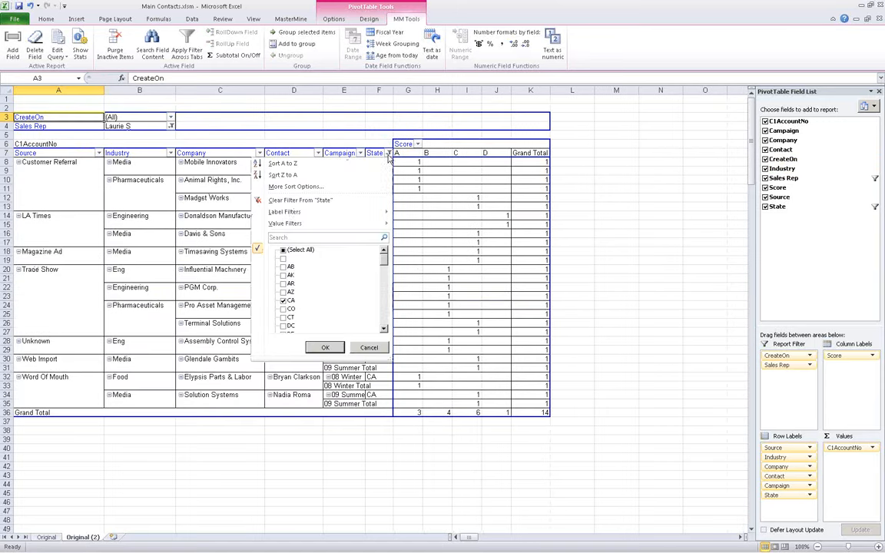
{"action": "left_click", "coordinate": [284, 251]}
{"action": "left_click_drag", "start_coordinate": [384, 262], "coordinate": [383, 293]}
{"action": "scroll", "coordinate": [384, 297], "scroll_direction": "down", "scroll_amount": 10}
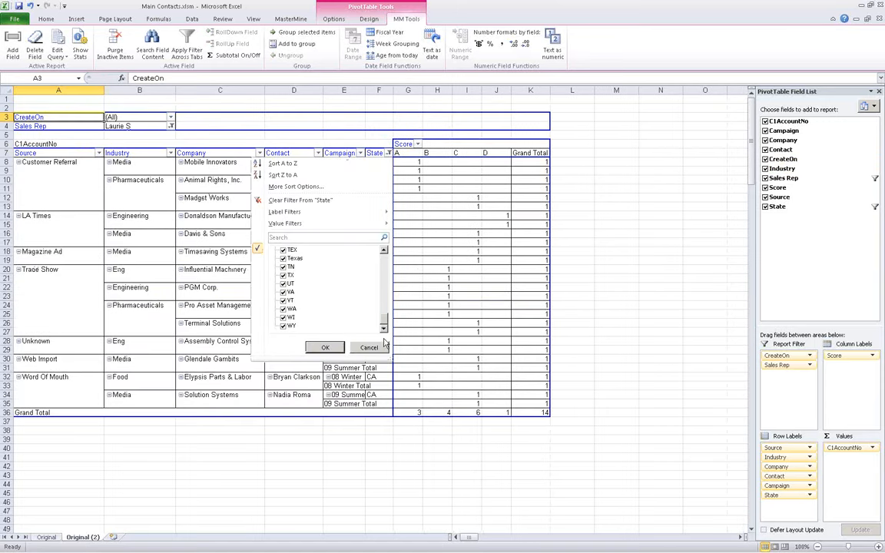
{"action": "left_click", "coordinate": [325, 347]}
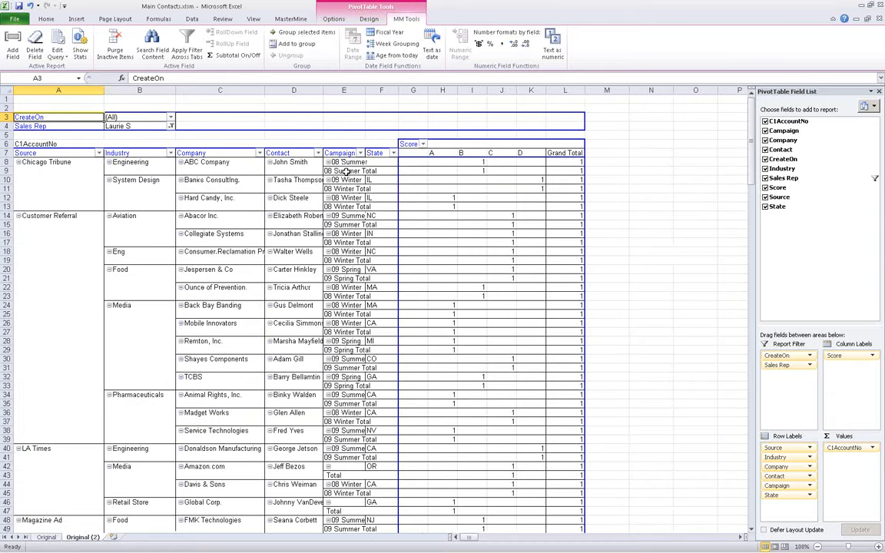
{"action": "left_click", "coordinate": [347, 171]}
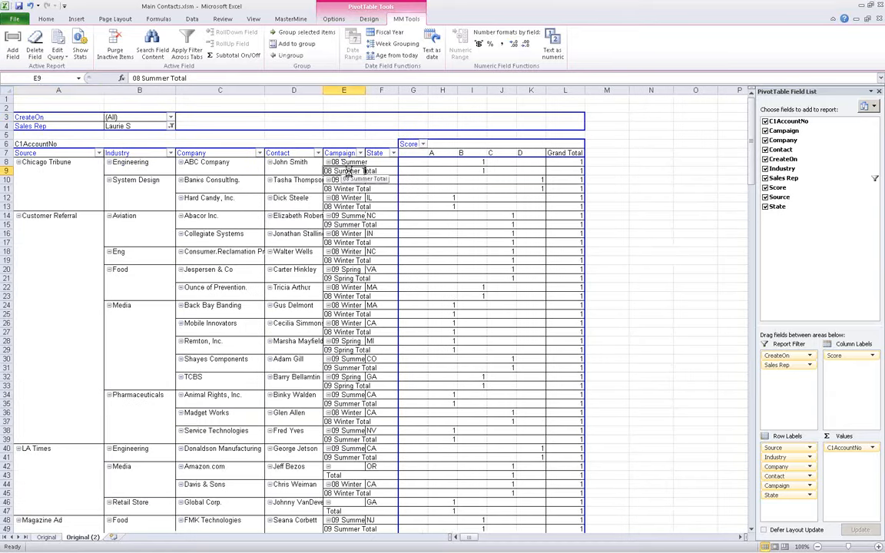
Step: Turn off the subtotals for the Campaign field with MasterMine on the cloned worksheet
{"action": "double_click", "coordinate": [348, 171]}
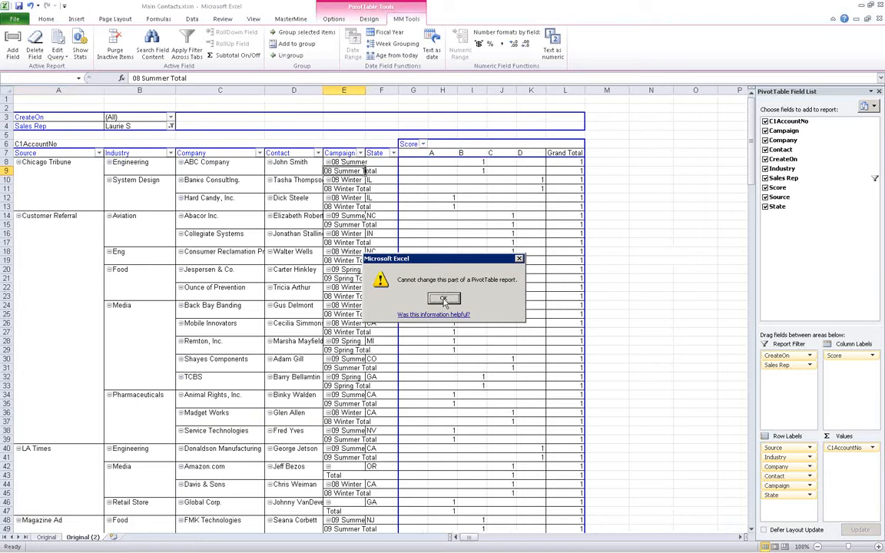
{"action": "left_click", "coordinate": [443, 299]}
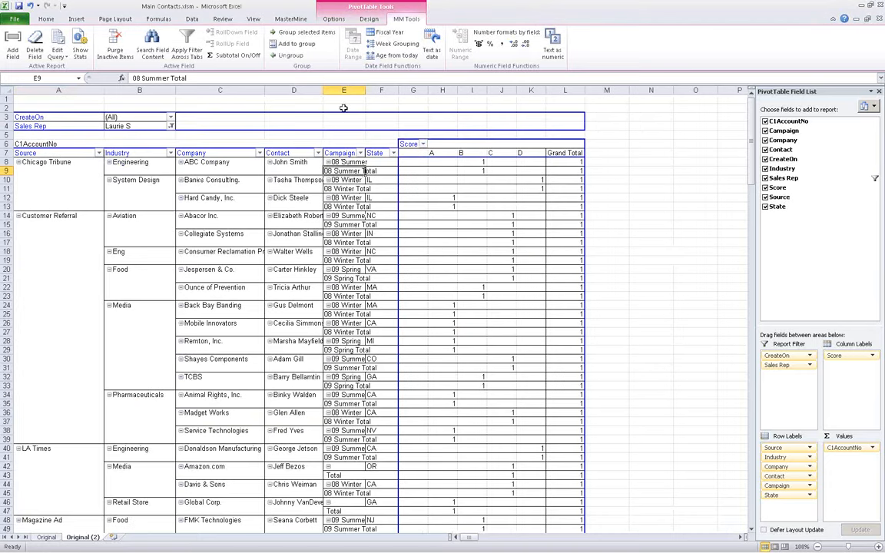
{"action": "left_click", "coordinate": [233, 55]}
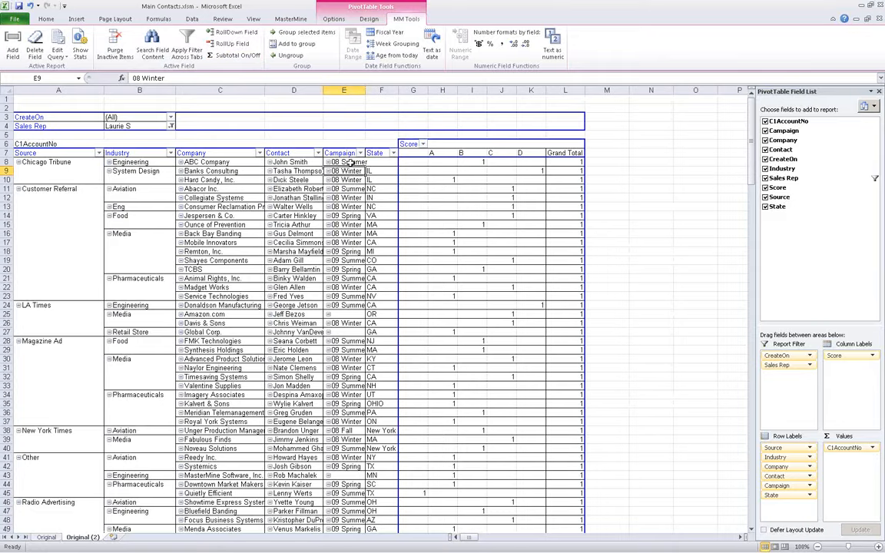
{"action": "left_click", "coordinate": [327, 162]}
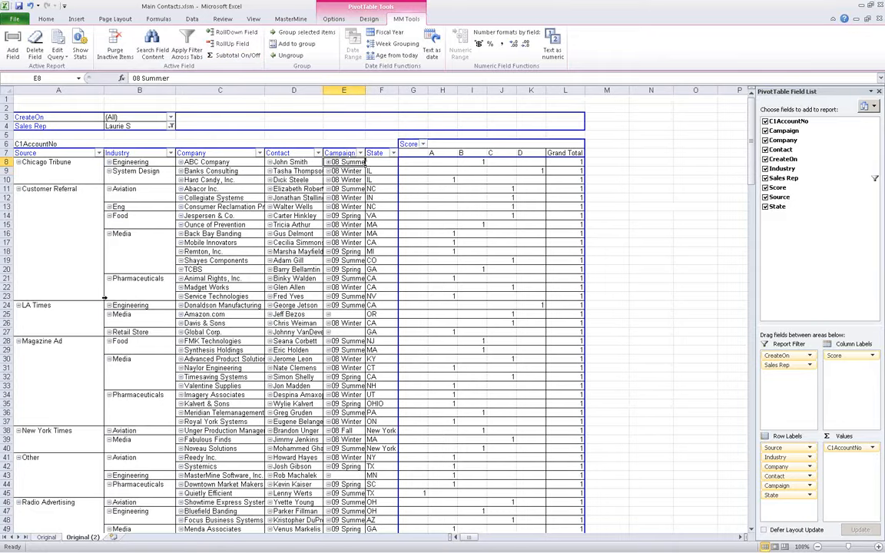
Step: Look through the Company filter's values without changing them, and widen column E to fit the campaign names
{"action": "left_click", "coordinate": [260, 153]}
{"action": "left_click_drag", "start_coordinate": [260, 262], "coordinate": [260, 335]}
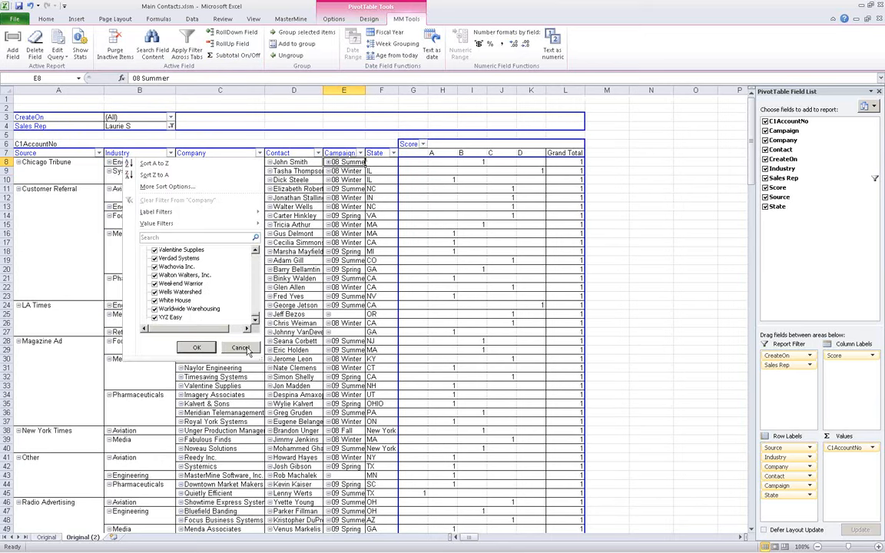
{"action": "key", "text": "Escape"}
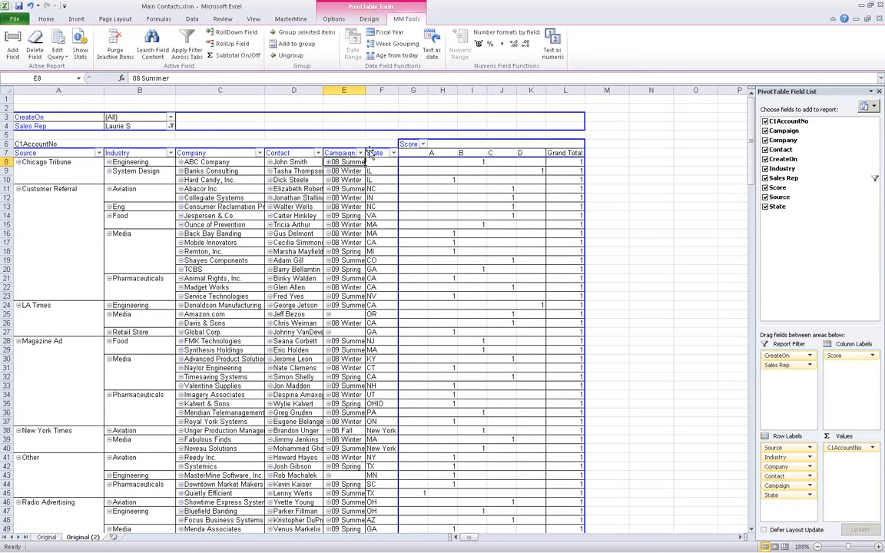
{"action": "double_click", "coordinate": [365, 90]}
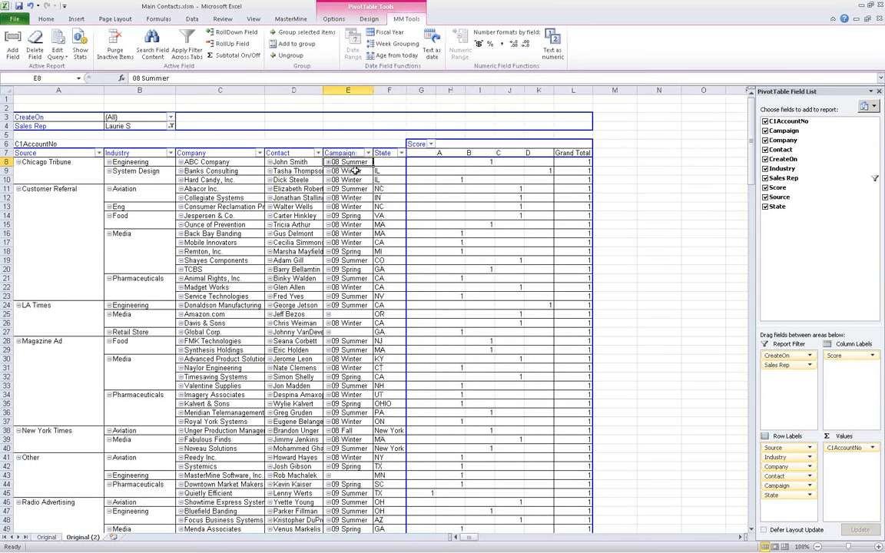
Step: Relabel the empty Campaign item in cell E25, on the Amazon.com row, as "(blank)"
{"action": "left_click", "coordinate": [351, 314]}
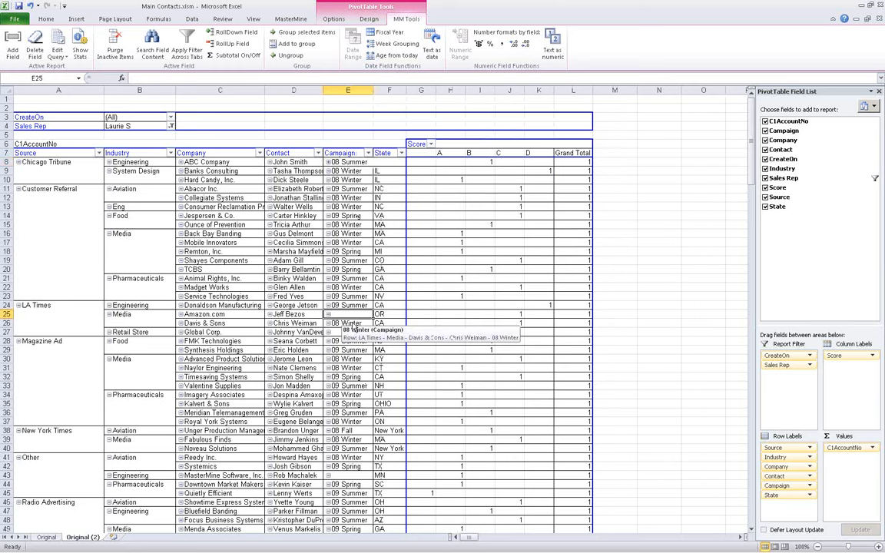
{"action": "left_click_drag", "start_coordinate": [345, 430], "coordinate": [387, 484]}
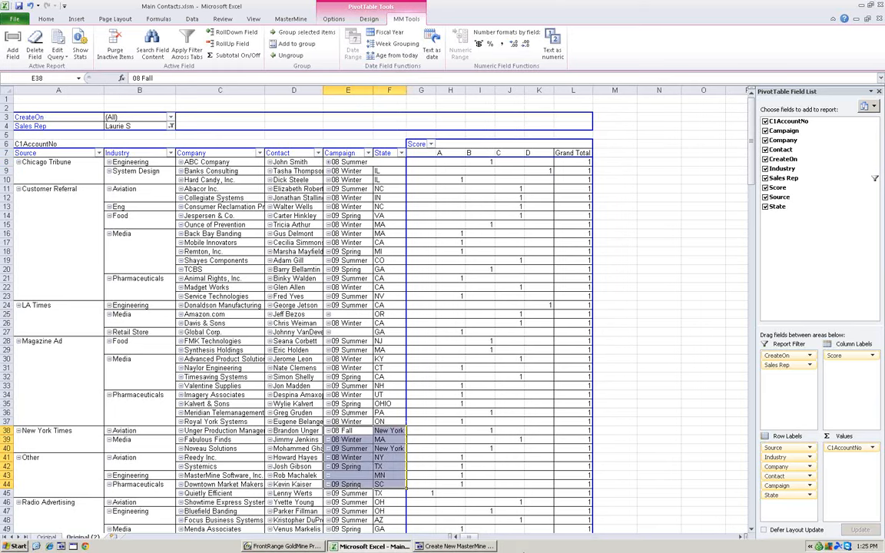
{"action": "left_click", "coordinate": [357, 311]}
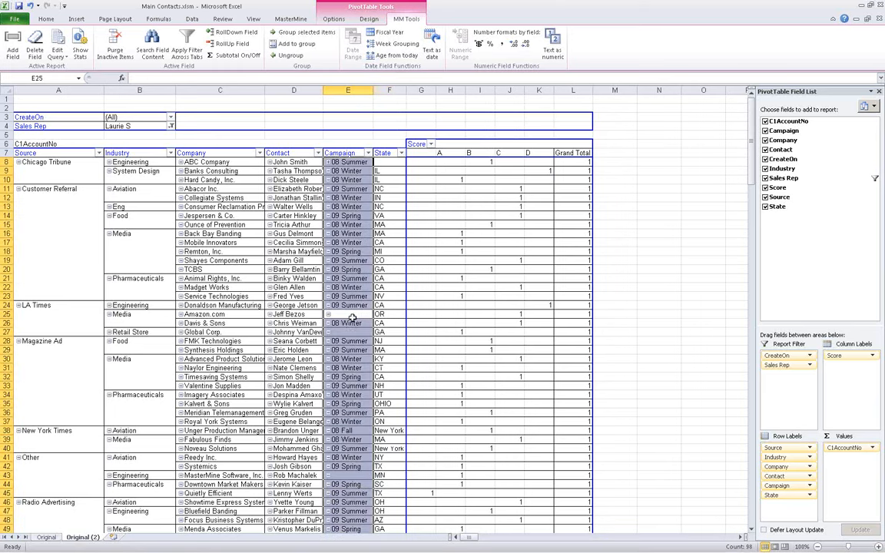
{"action": "left_click", "coordinate": [352, 315]}
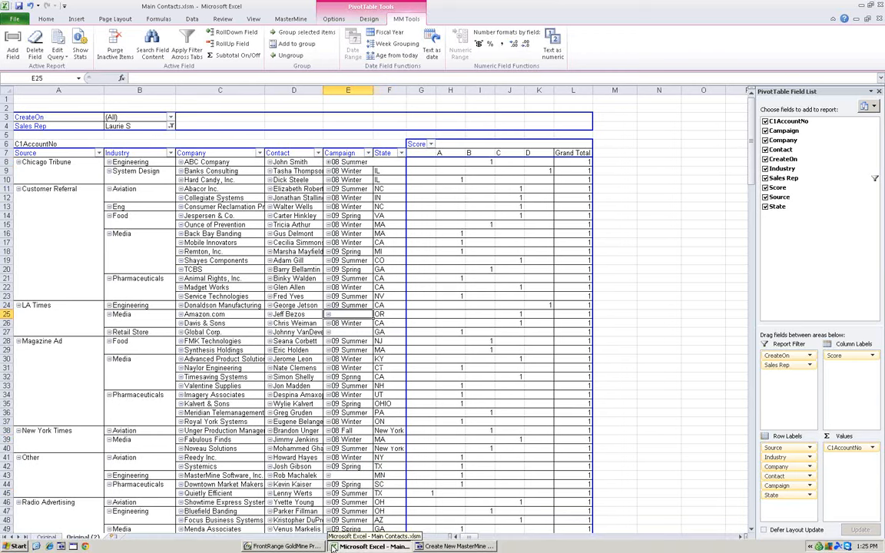
{"action": "type", "text": "(blank)"}
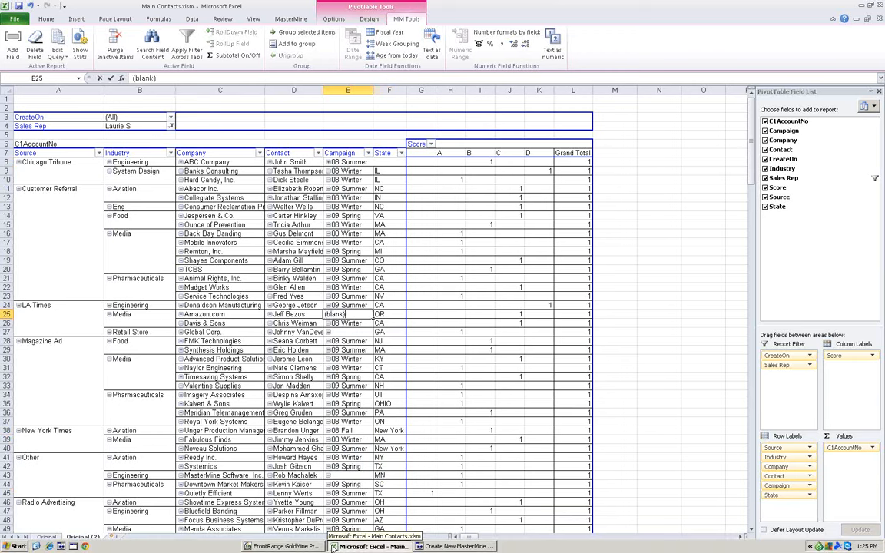
{"action": "key", "text": "Return"}
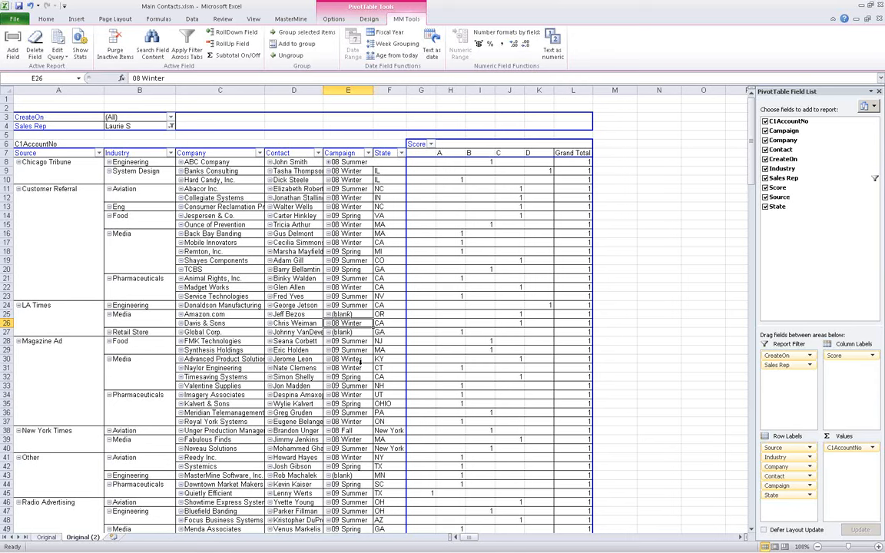
Step: Replace the "(blank)" Campaign label in cell E25 with an empty-looking space
{"action": "left_click", "coordinate": [351, 314]}
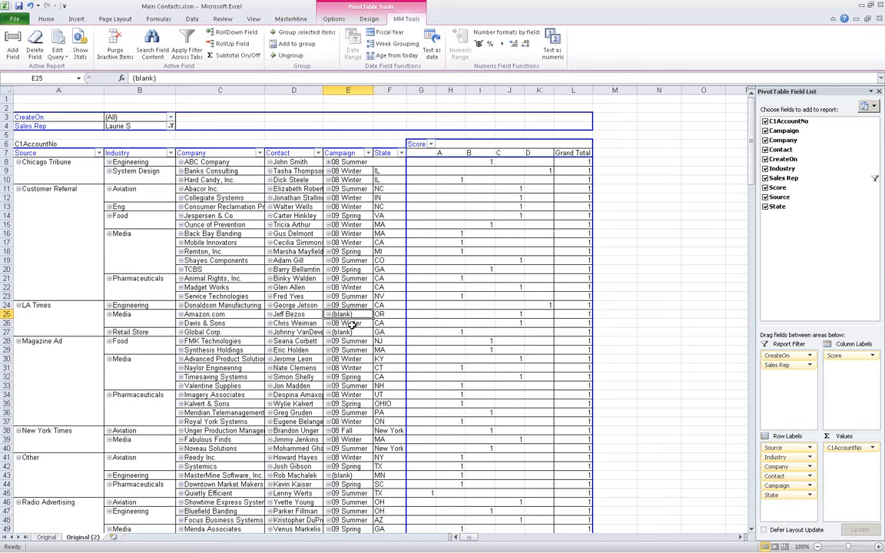
{"action": "key", "text": "BackSpace"}
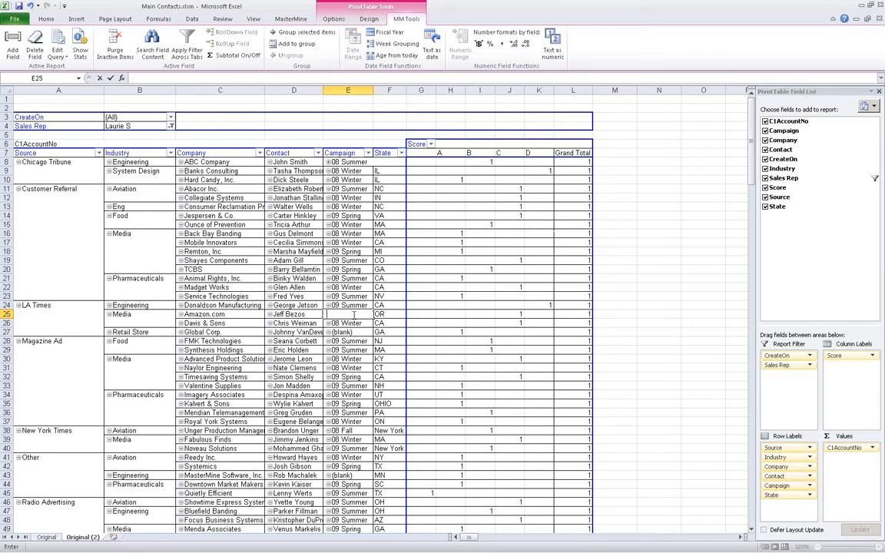
{"action": "key", "text": "Return"}
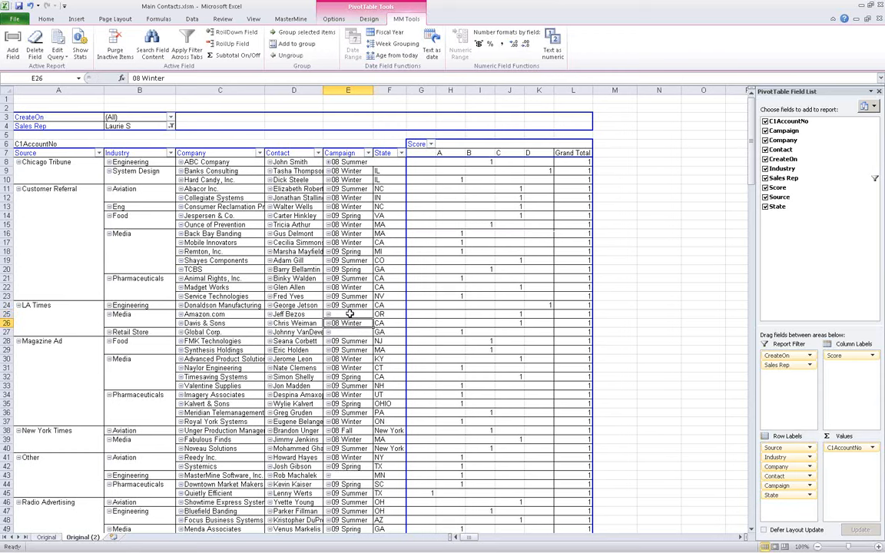
{"action": "left_click", "coordinate": [347, 314]}
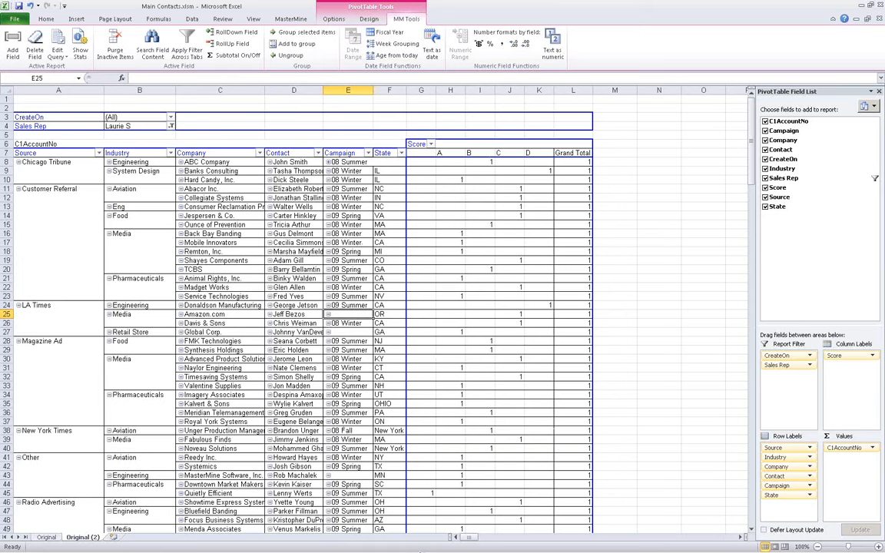
Step: Switch to MasterMine's preferences, enable substituting blank space for "[blank]" in field items, and save the new-report defaults
{"action": "mouse_move", "coordinate": [420, 551]}
{"action": "left_click", "coordinate": [460, 546]}
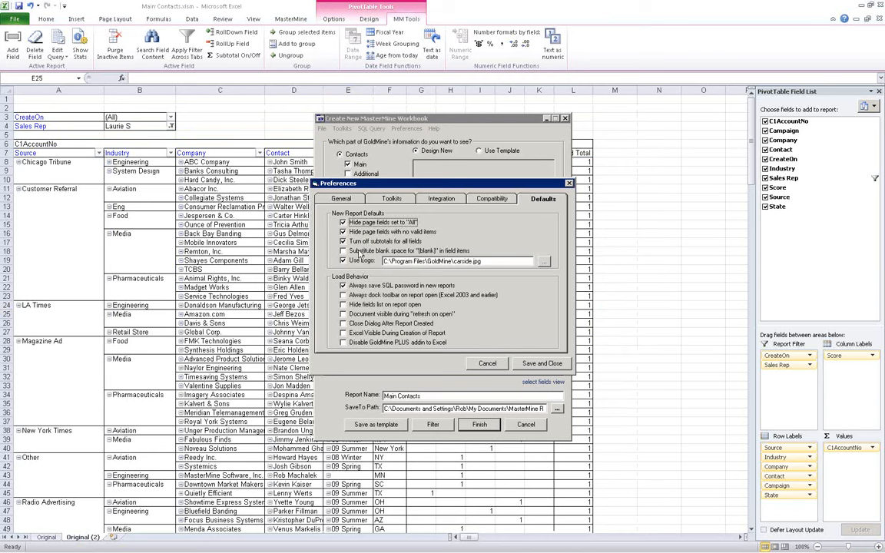
{"action": "left_click", "coordinate": [343, 251]}
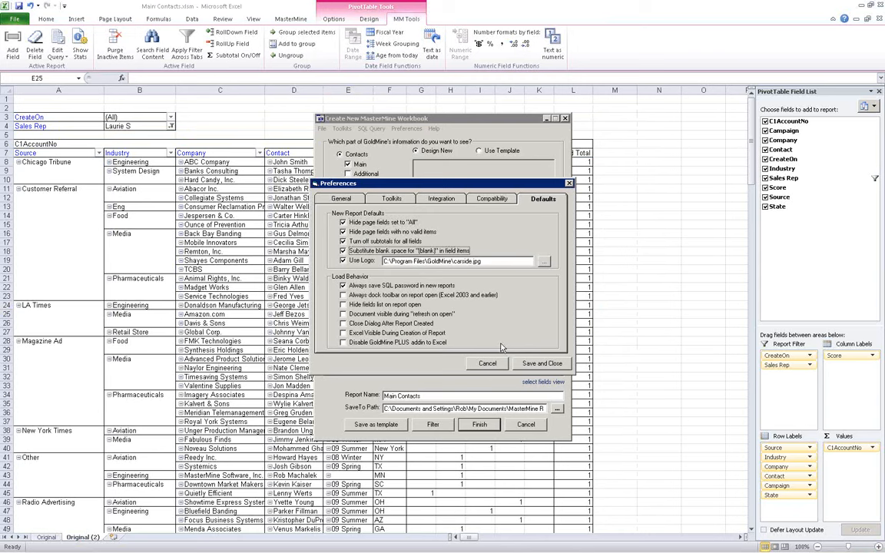
{"action": "left_click", "coordinate": [525, 364]}
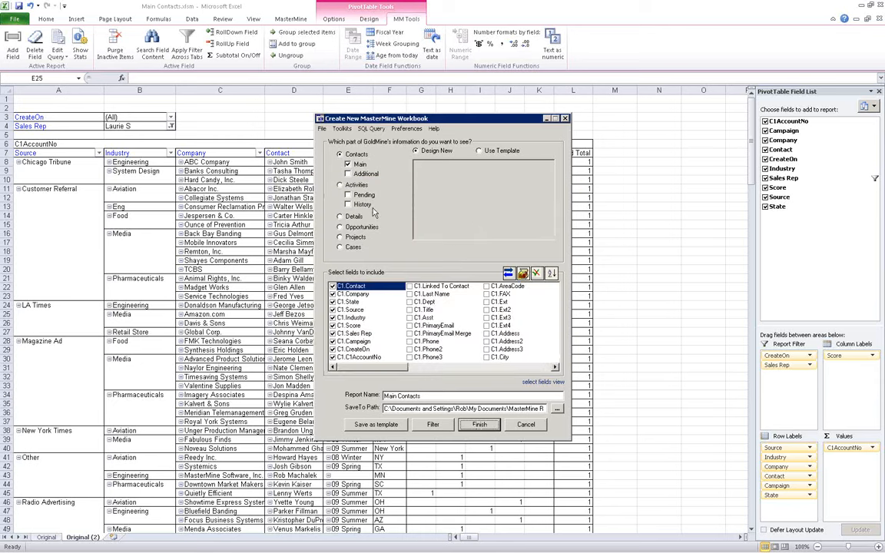
Step: Set up a History activities report for all except E-mail, including the C2 fields Birthday, YTD Sales, LY Sales and OK To Record
{"action": "left_click", "coordinate": [340, 185]}
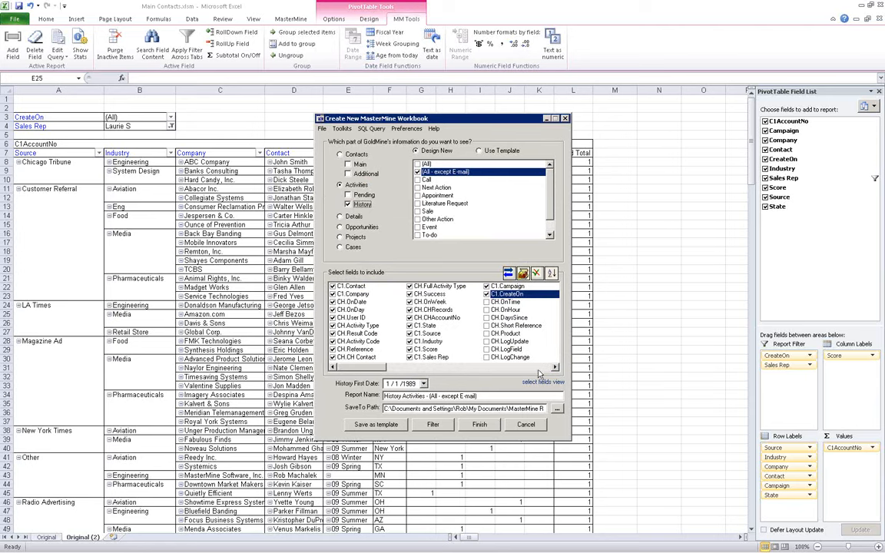
{"action": "left_click_drag", "start_coordinate": [371, 368], "coordinate": [542, 368]}
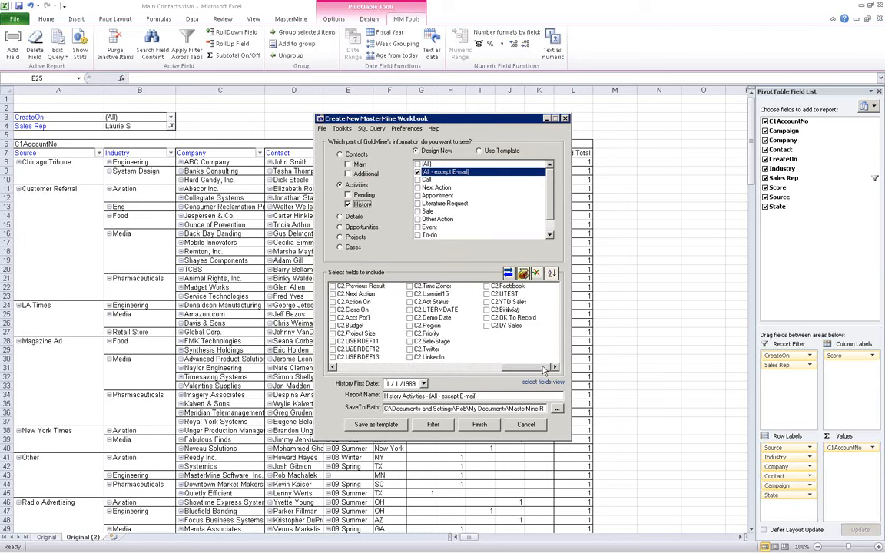
{"action": "left_click", "coordinate": [486, 310]}
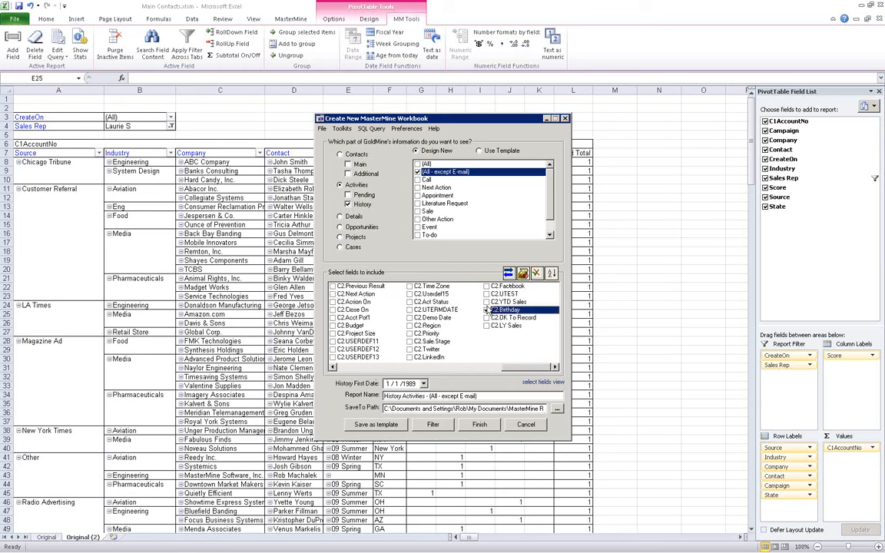
{"action": "left_click", "coordinate": [486, 301]}
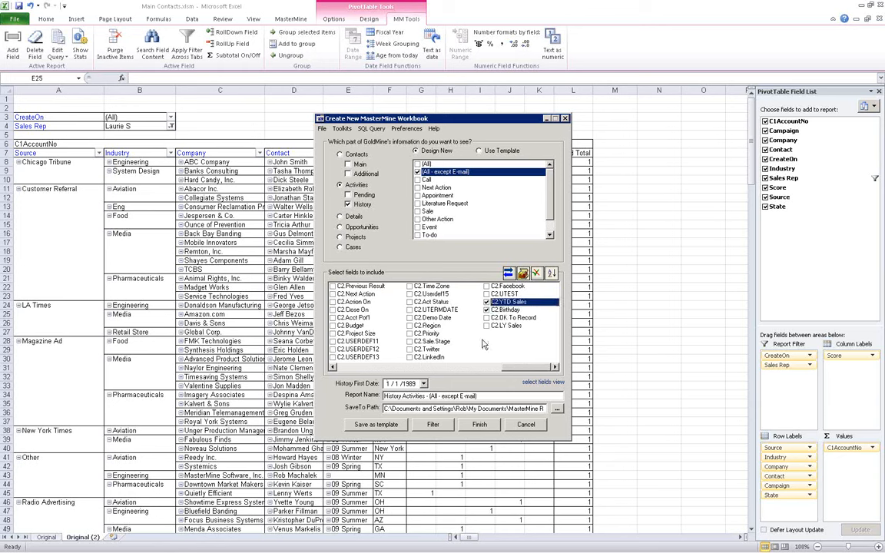
{"action": "left_click", "coordinate": [486, 325]}
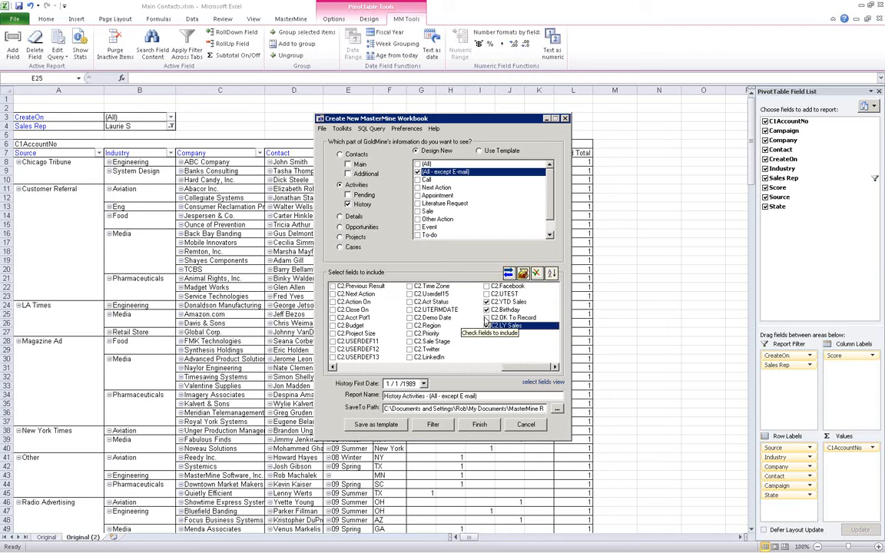
{"action": "left_click", "coordinate": [485, 318]}
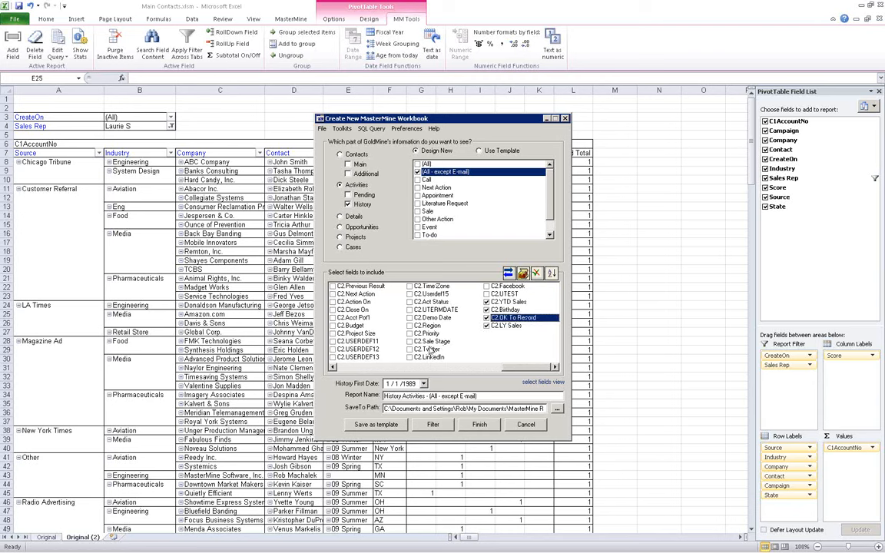
Step: Generate the "History Activities - (All - except E-mail)" workbook and open it in Excel
{"action": "left_click", "coordinate": [480, 427]}
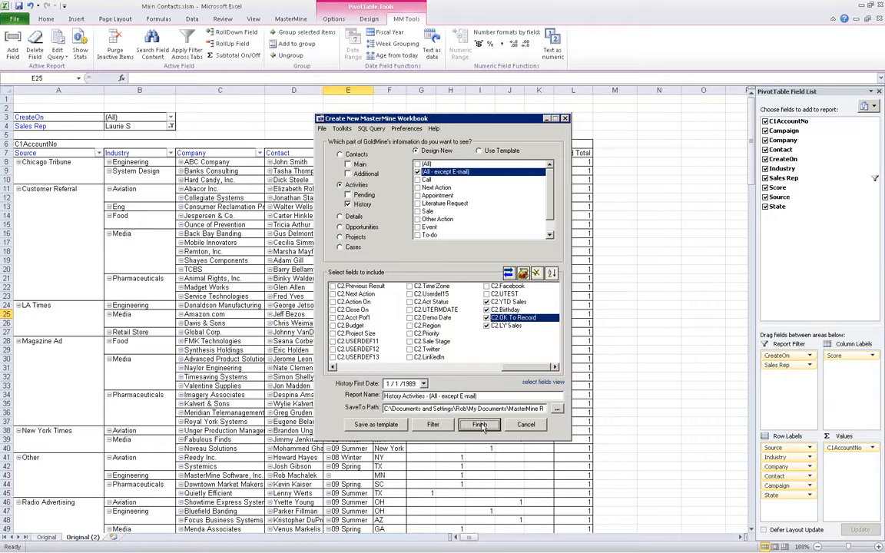
{"action": "left_click", "coordinate": [422, 355]}
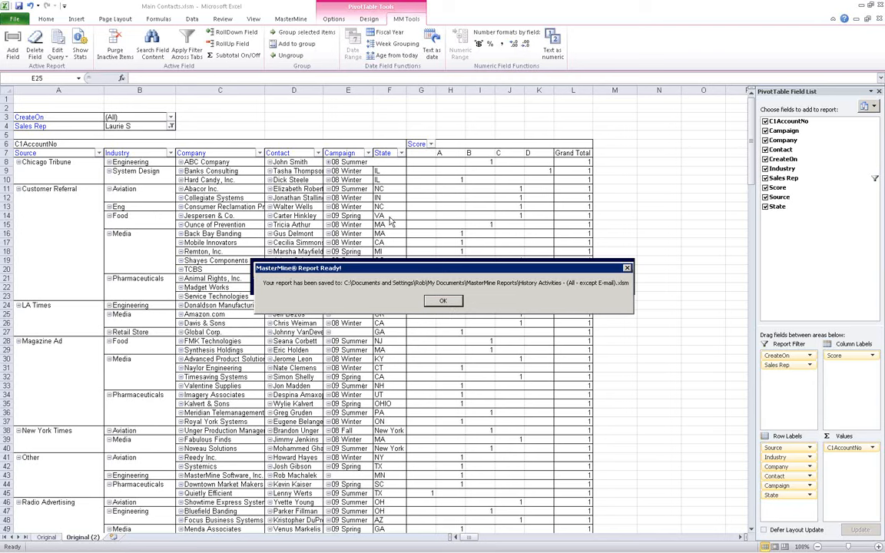
{"action": "left_click", "coordinate": [443, 301]}
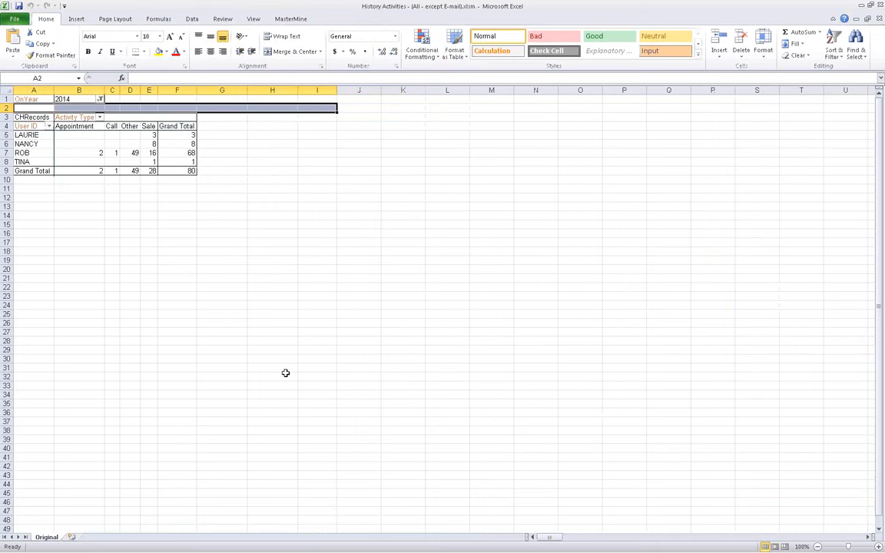
Step: Add the Industry field to the pivot table's report filter below OnYear and filter it to Engineering
{"action": "left_click", "coordinate": [148, 153]}
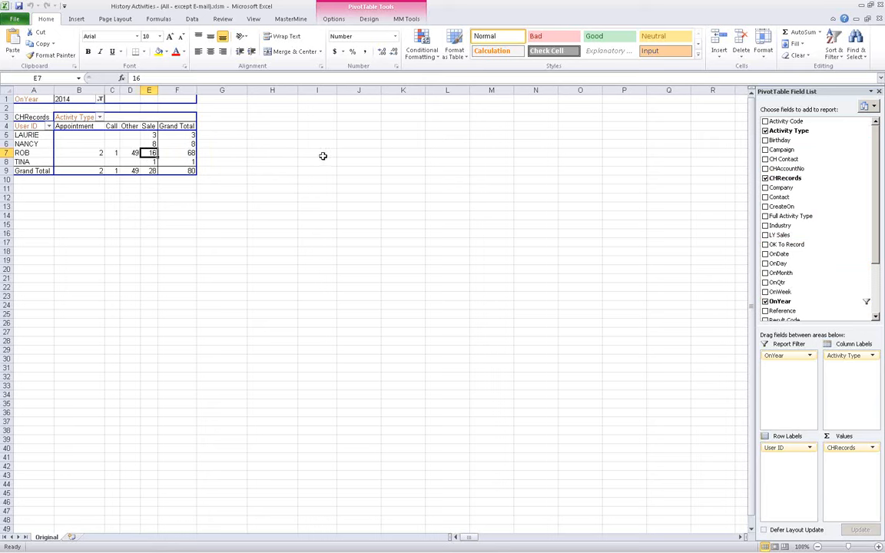
{"action": "left_click", "coordinate": [323, 154]}
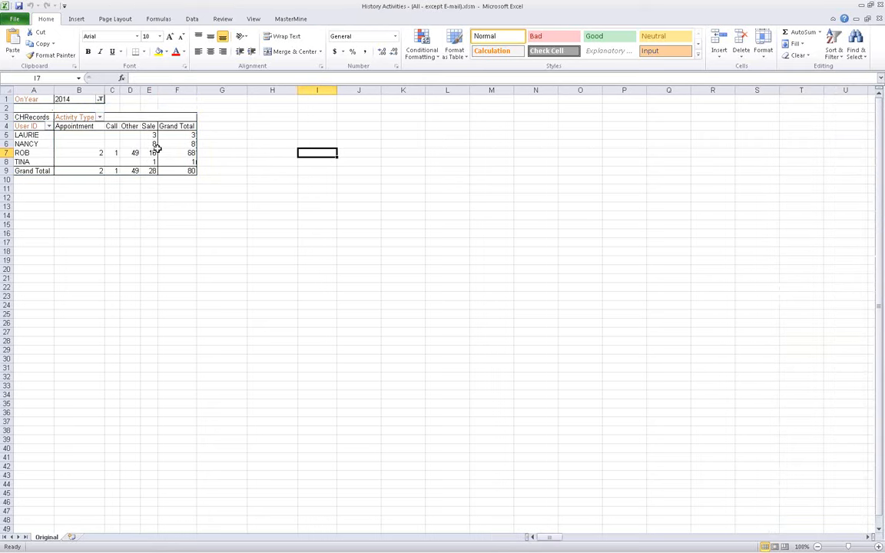
{"action": "left_click", "coordinate": [129, 152]}
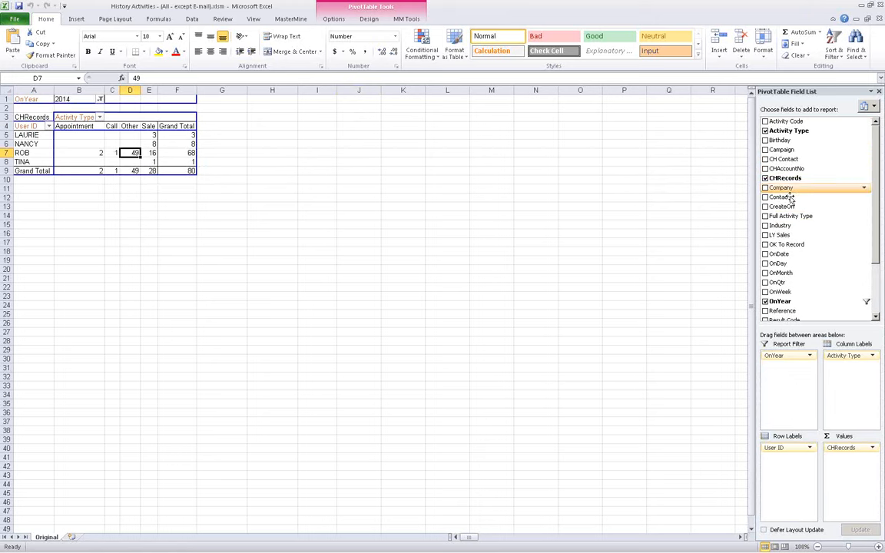
{"action": "left_click_drag", "start_coordinate": [779, 225], "coordinate": [63, 102]}
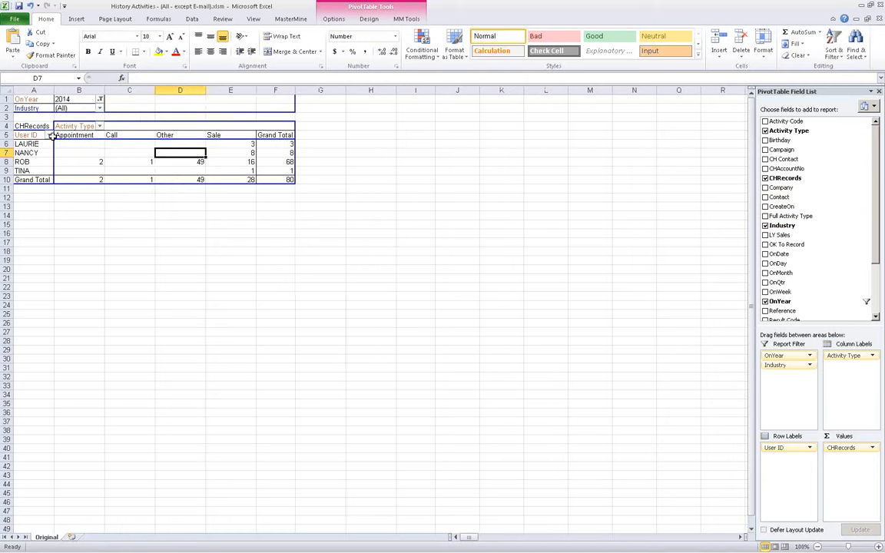
{"action": "left_click", "coordinate": [100, 108]}
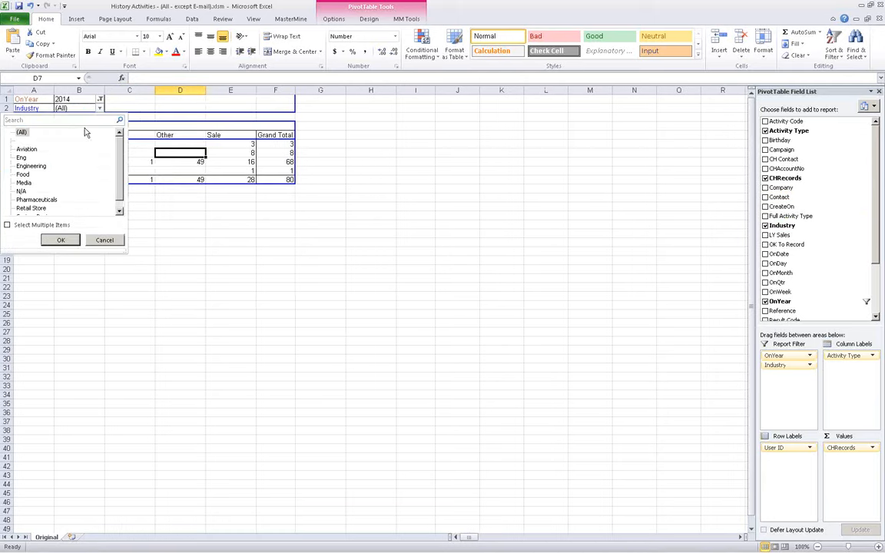
{"action": "left_click", "coordinate": [30, 166]}
{"action": "left_click", "coordinate": [61, 240]}
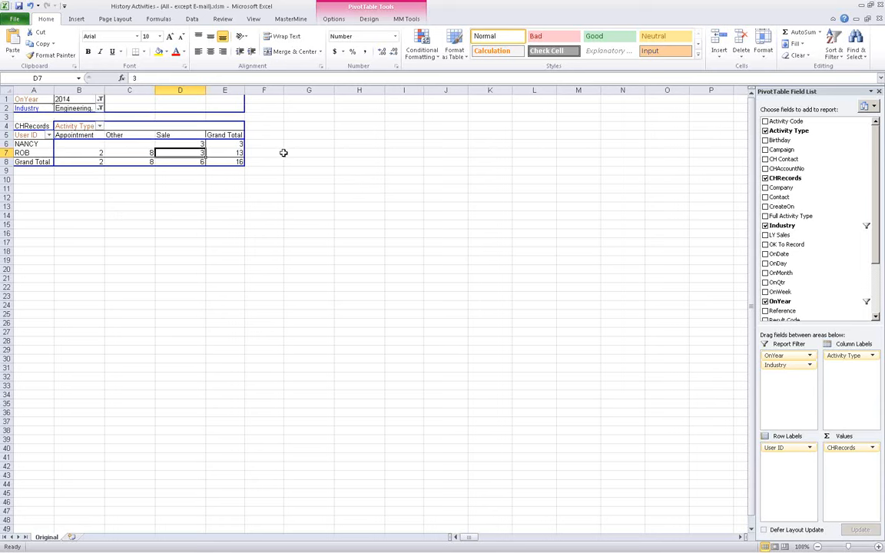
Step: Switch to MasterMine and review the new-report defaults in its preferences, and return to the History Activities workbook
{"action": "mouse_move", "coordinate": [407, 547]}
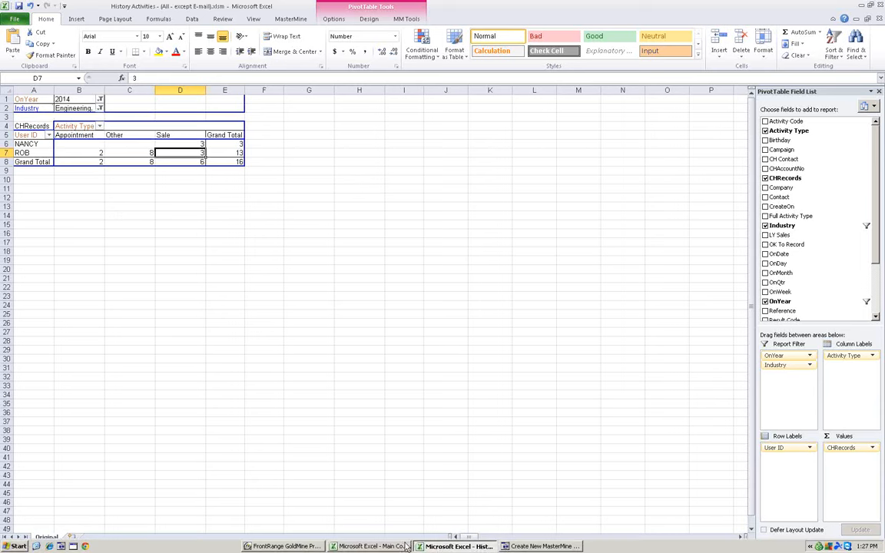
{"action": "left_click", "coordinate": [522, 548]}
{"action": "left_click", "coordinate": [406, 128]}
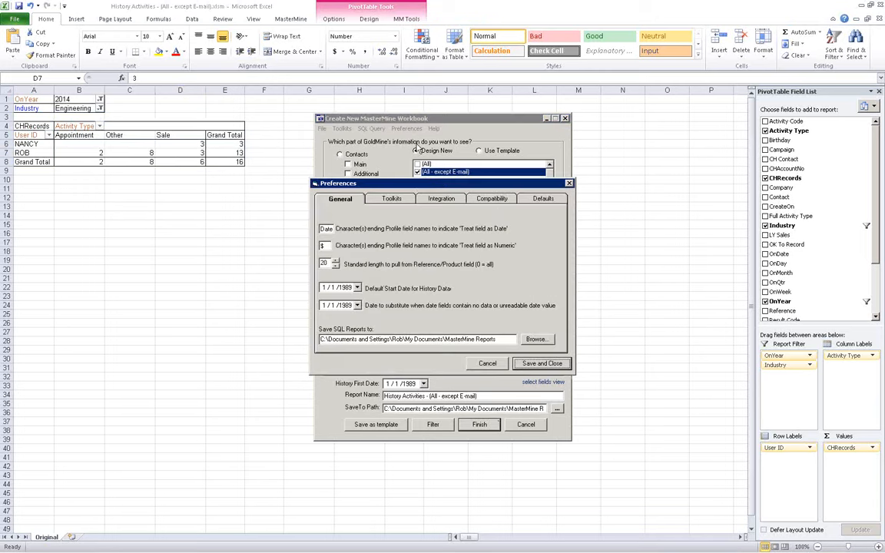
{"action": "left_click", "coordinate": [538, 198]}
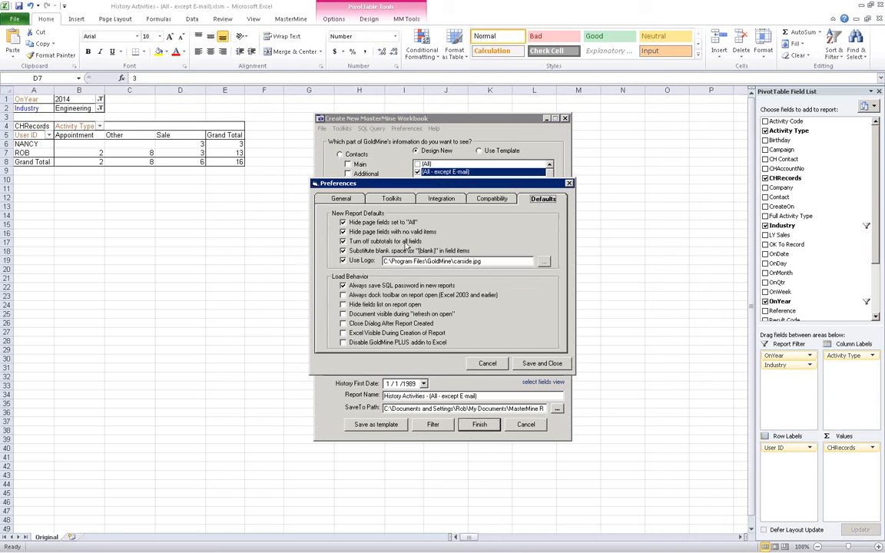
{"action": "left_click", "coordinate": [32, 139]}
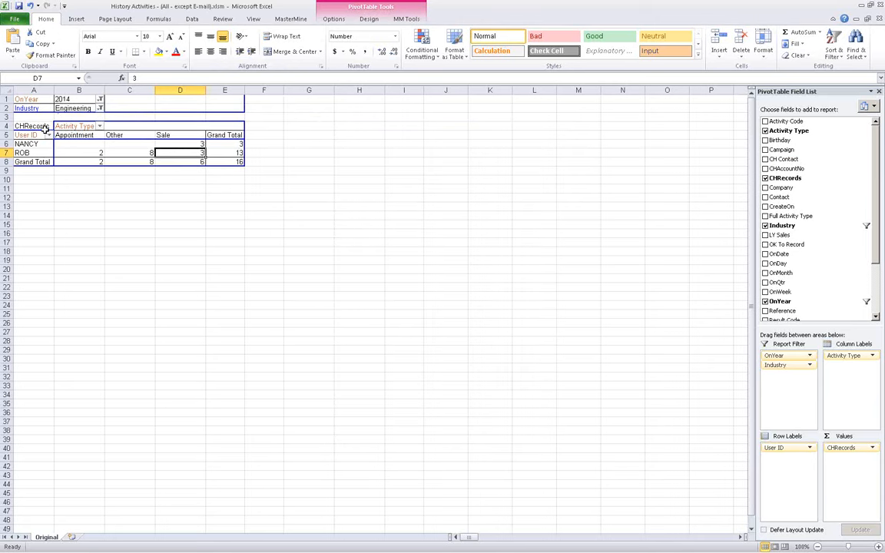
Step: Move User ID from the pivot table's rows to the report filter and add Company and Contact as row labels
{"action": "left_click_drag", "start_coordinate": [34, 136], "coordinate": [35, 114]}
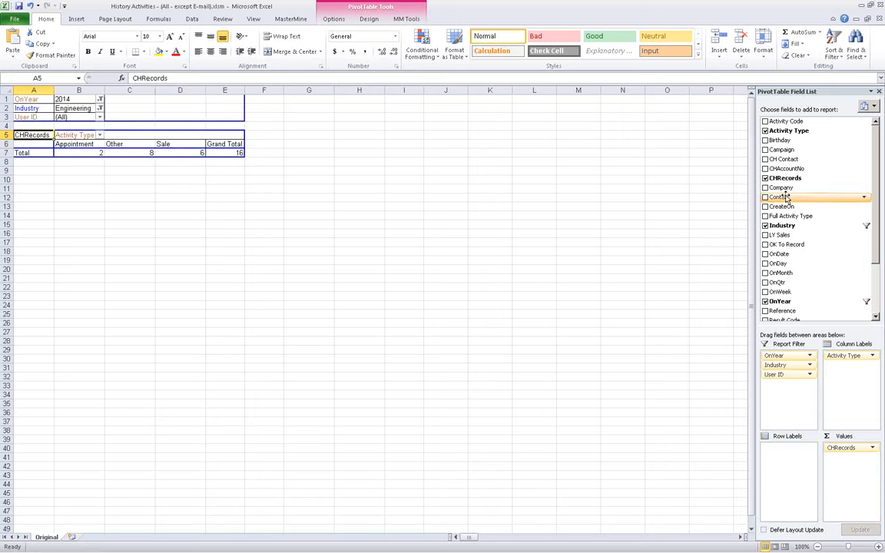
{"action": "left_click_drag", "start_coordinate": [779, 197], "coordinate": [36, 154]}
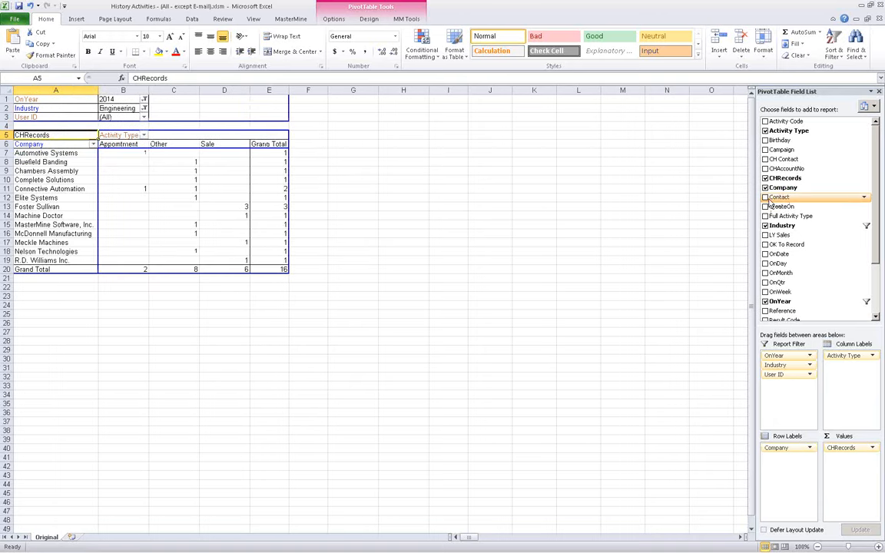
{"action": "left_click_drag", "start_coordinate": [773, 199], "coordinate": [76, 179]}
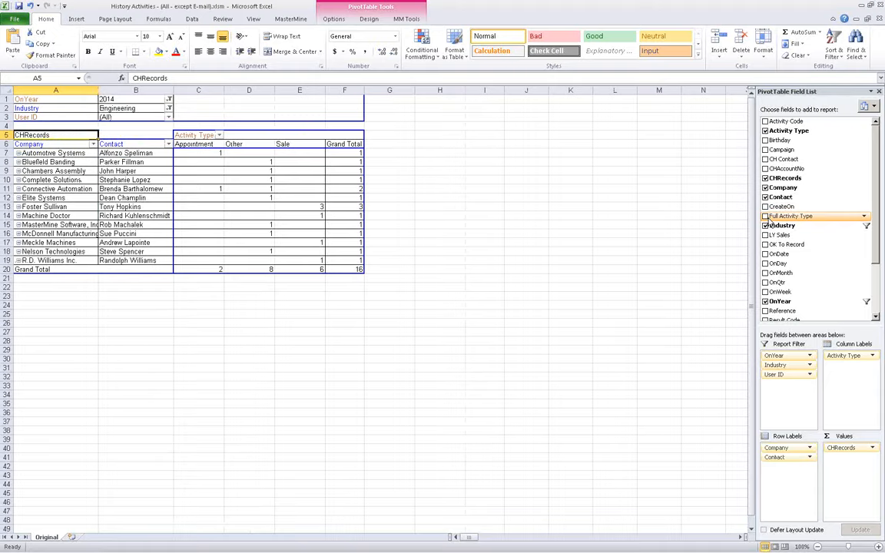
Step: Add Full Activity Type, LY Sales, OK To Record, OnDate and Reference to the pivot table
{"action": "left_click", "coordinate": [766, 217]}
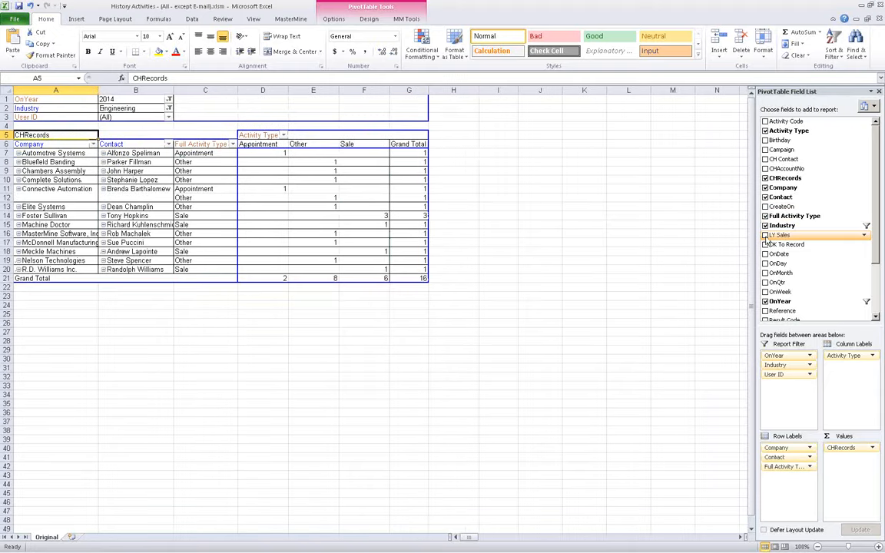
{"action": "left_click", "coordinate": [765, 235]}
{"action": "left_click", "coordinate": [765, 244]}
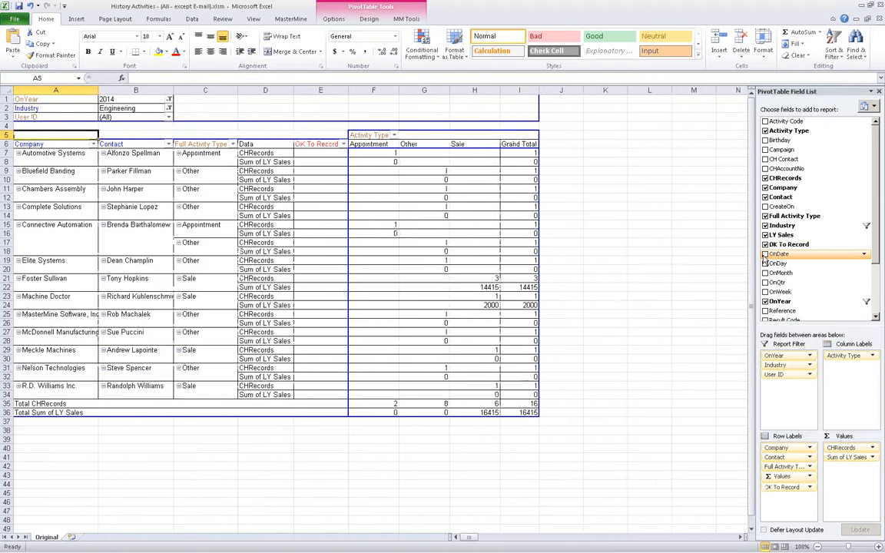
{"action": "left_click", "coordinate": [765, 255]}
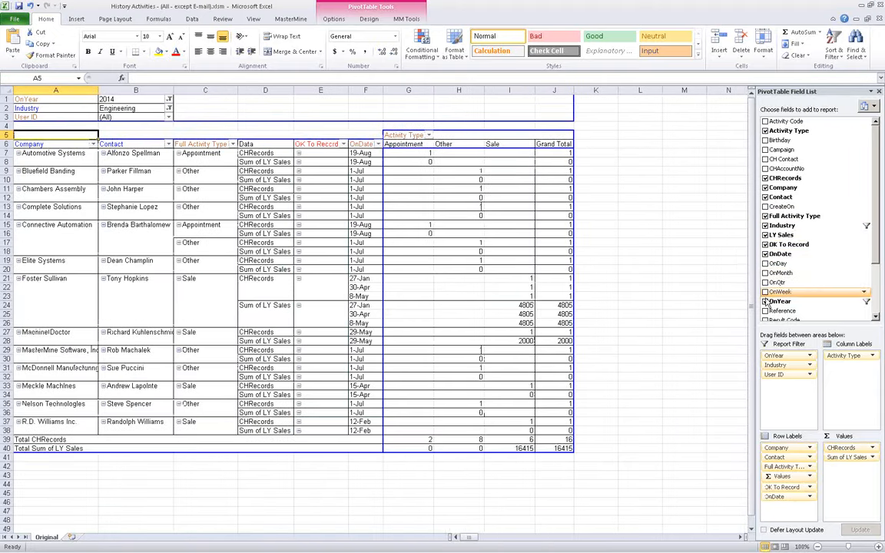
{"action": "left_click", "coordinate": [764, 311]}
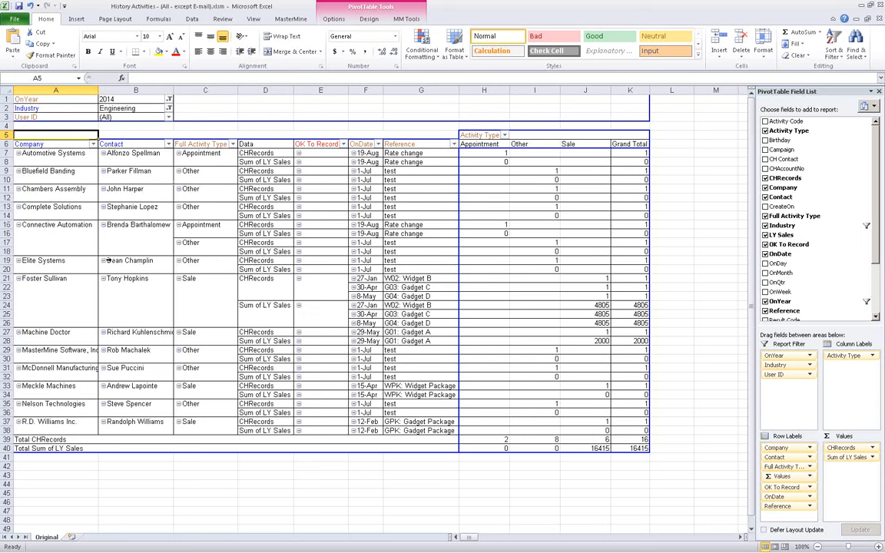
Step: Remove Sum of LY Sales from the pivot table and check the OK To Record field's filter items without changing them
{"action": "right_click", "coordinate": [266, 162]}
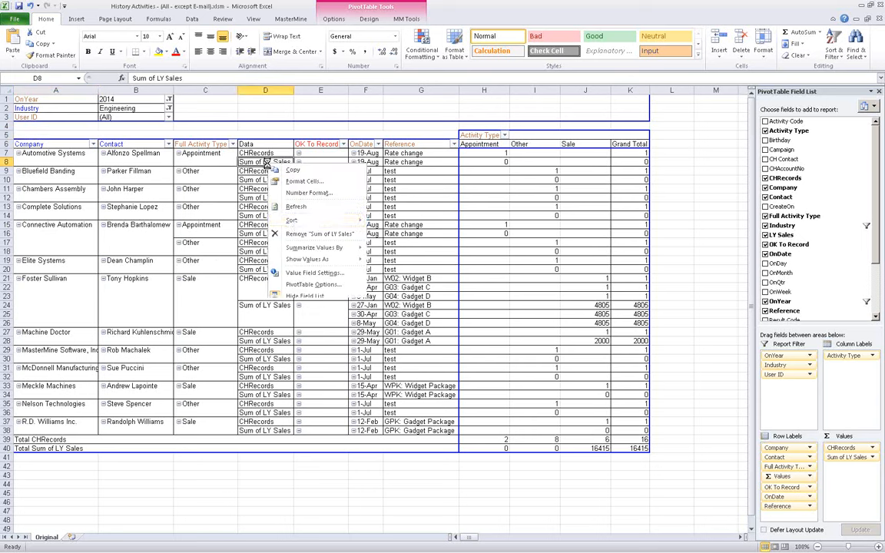
{"action": "left_click", "coordinate": [301, 235]}
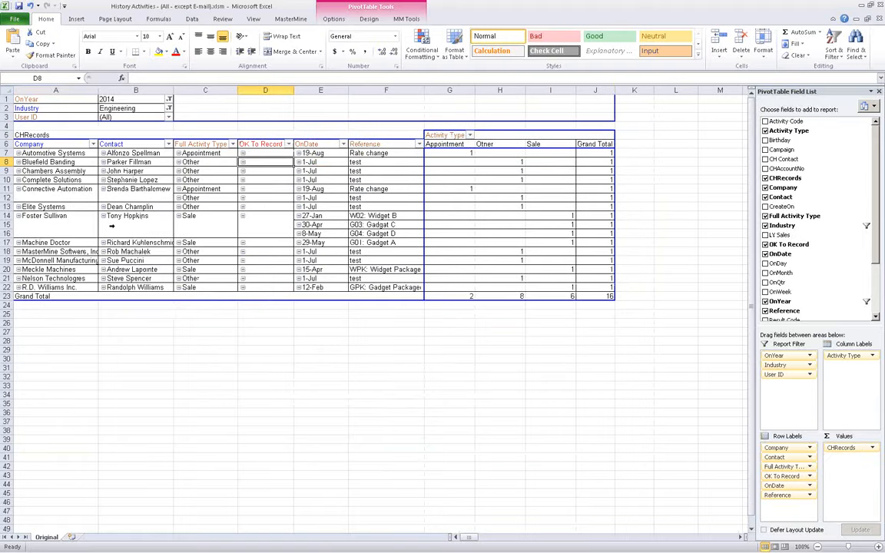
{"action": "left_click", "coordinate": [288, 146]}
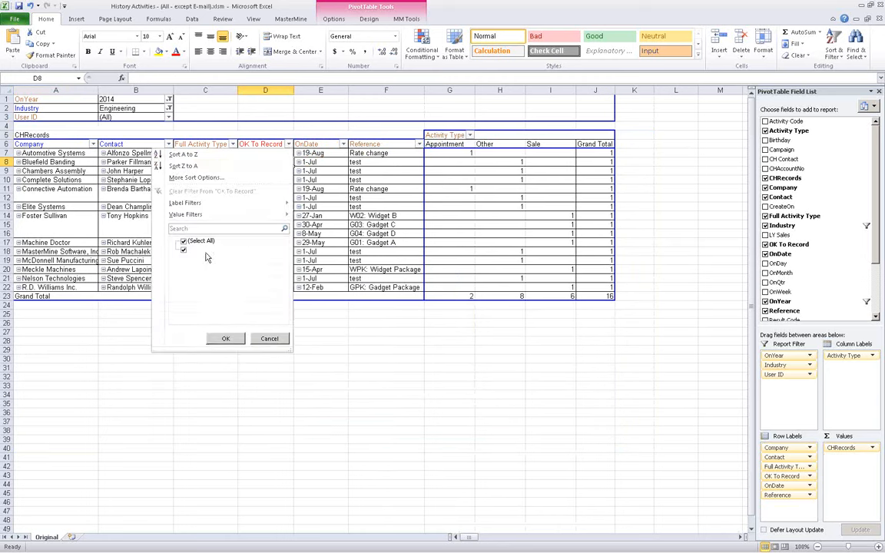
{"action": "left_click", "coordinate": [268, 338]}
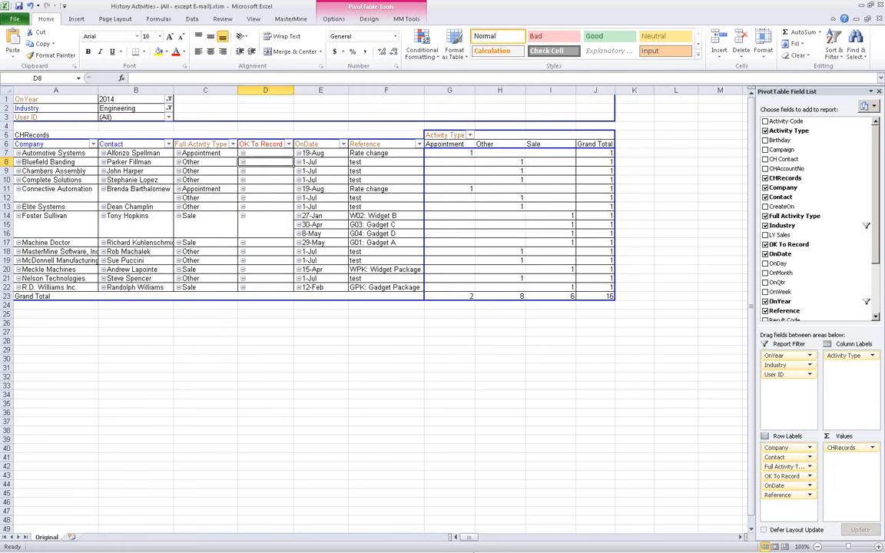
Step: Compare MasterMine's new-report defaults with the blank OK To Record items in the workbook, and close the preferences without saving
{"action": "left_click", "coordinate": [542, 547]}
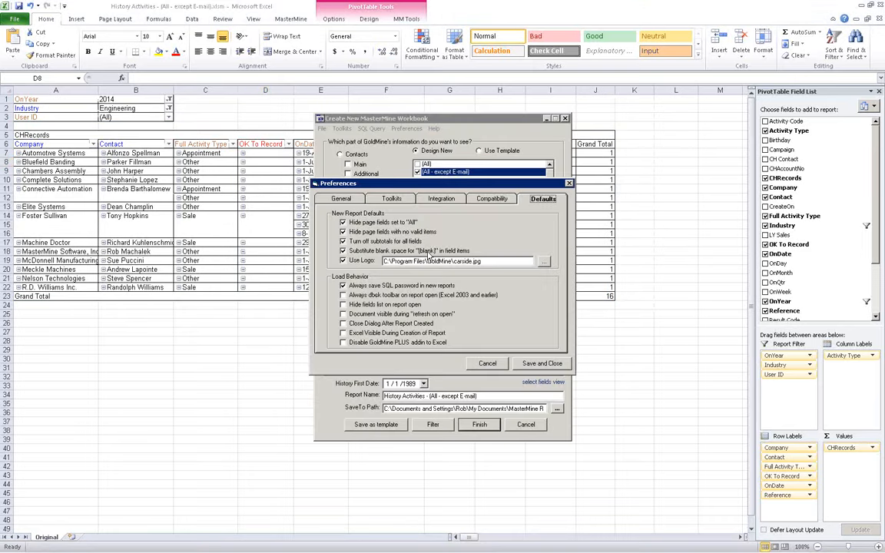
{"action": "left_click", "coordinate": [270, 171]}
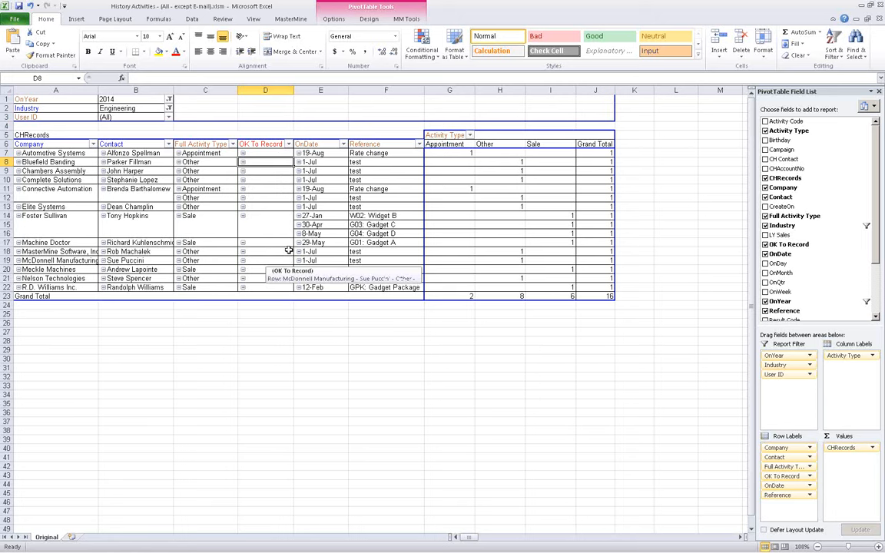
{"action": "mouse_move", "coordinate": [484, 547]}
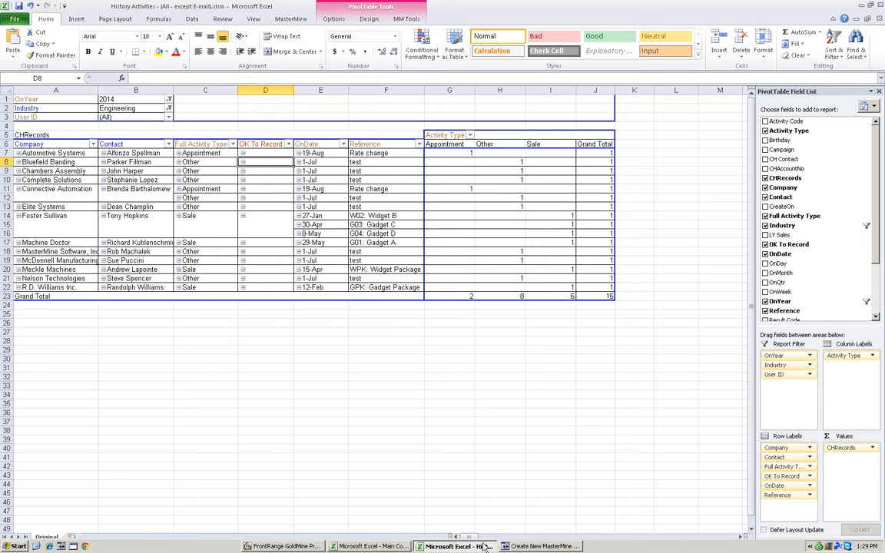
{"action": "left_click", "coordinate": [532, 547]}
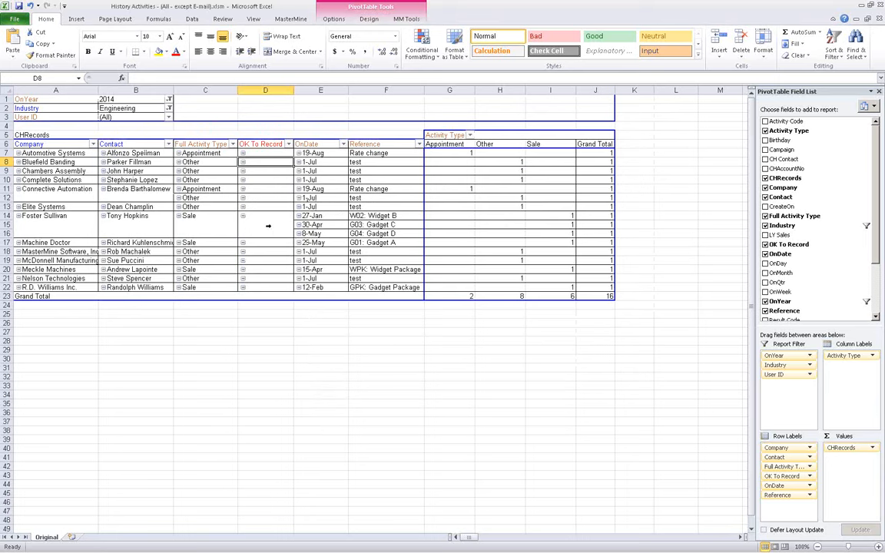
{"action": "mouse_move", "coordinate": [474, 546]}
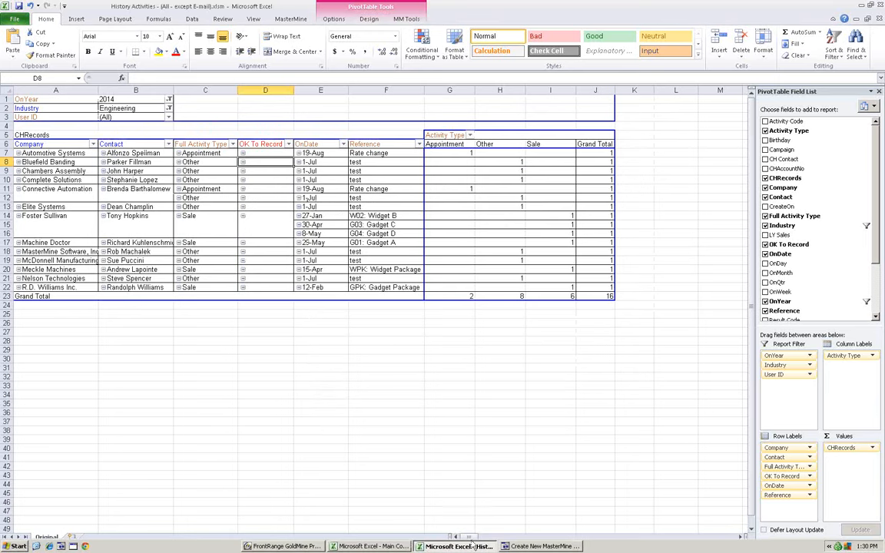
{"action": "left_click", "coordinate": [526, 546]}
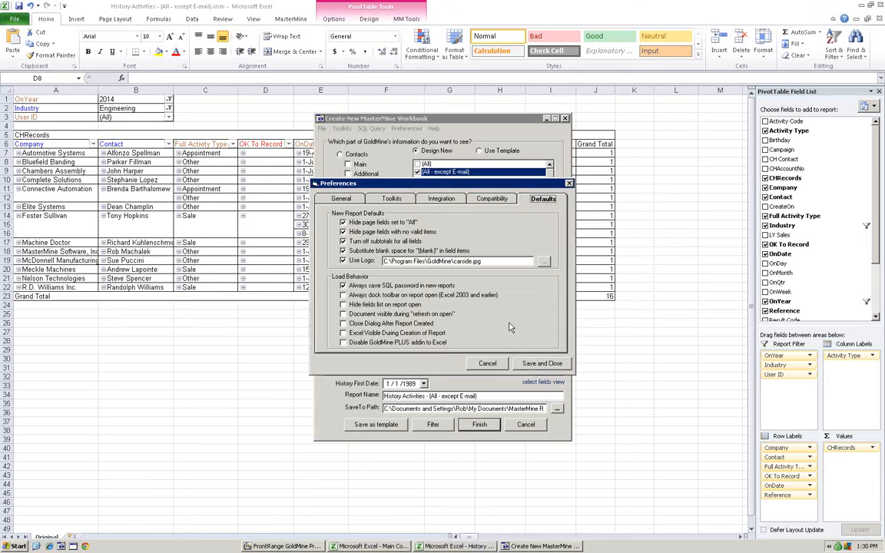
{"action": "left_click", "coordinate": [493, 364]}
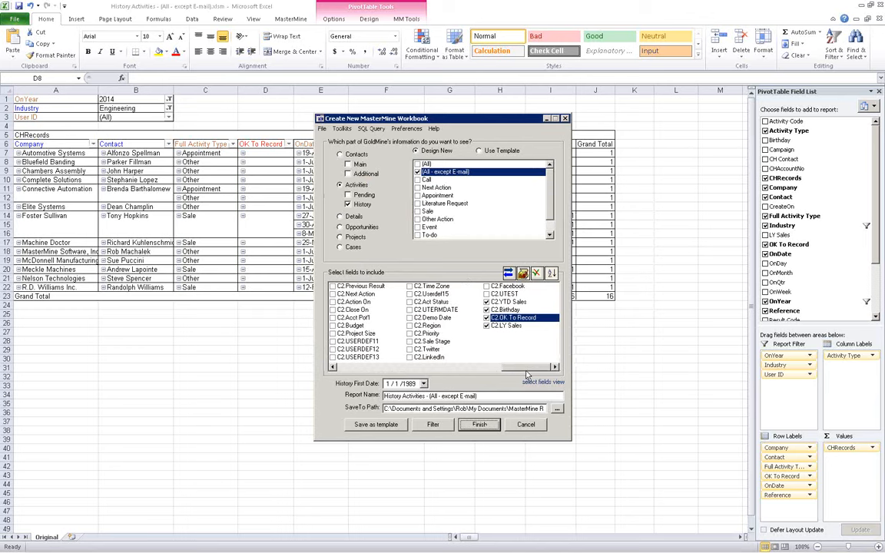
Step: Examine the start of the report's field list around C1.Industry, toggling between field labels and database field names
{"action": "left_click_drag", "start_coordinate": [519, 367], "coordinate": [384, 368]}
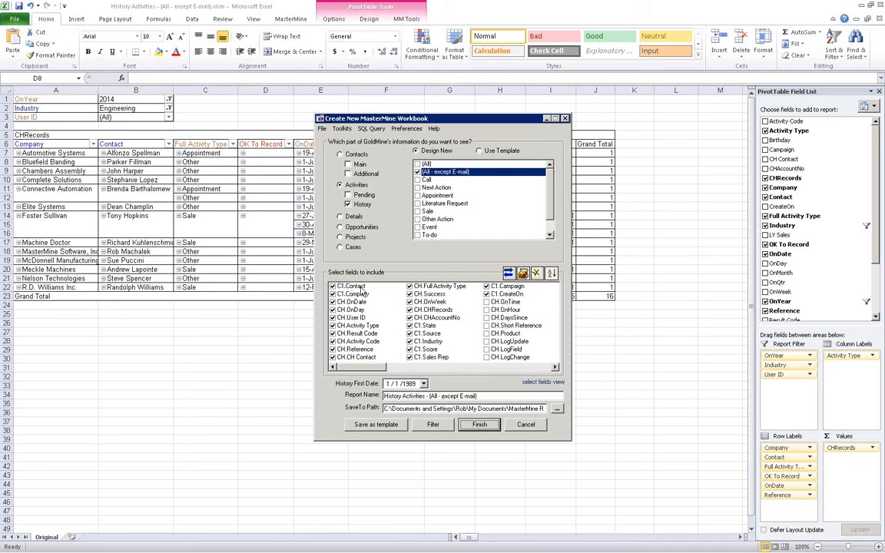
{"action": "left_click", "coordinate": [430, 341]}
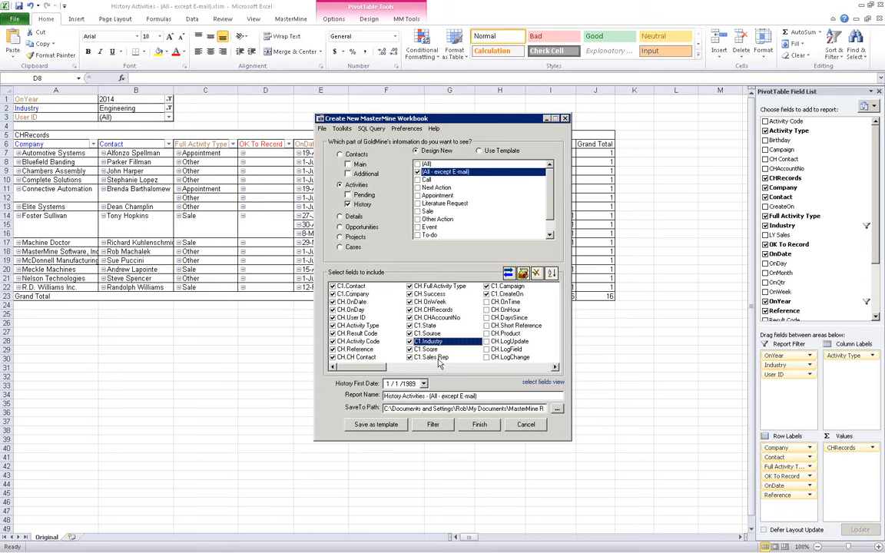
{"action": "left_click", "coordinate": [524, 275]}
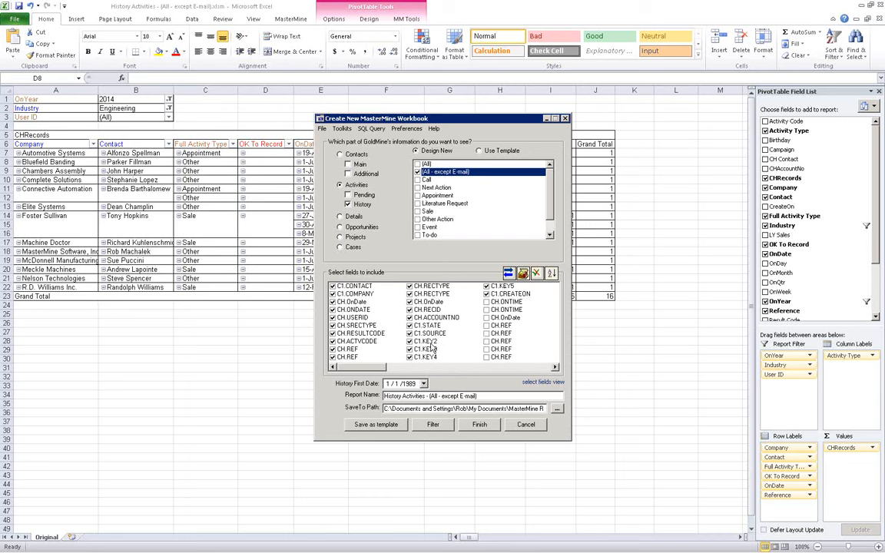
{"action": "left_click", "coordinate": [525, 274]}
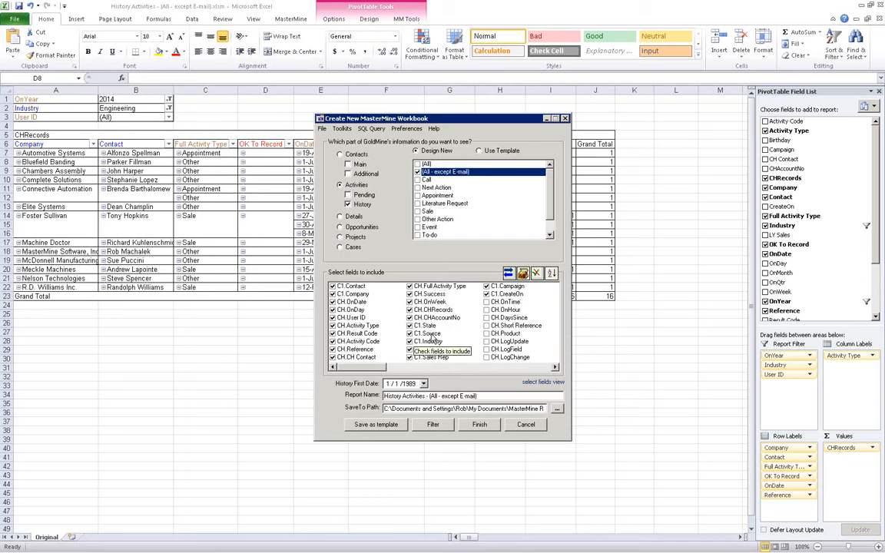
{"action": "left_click", "coordinate": [526, 275]}
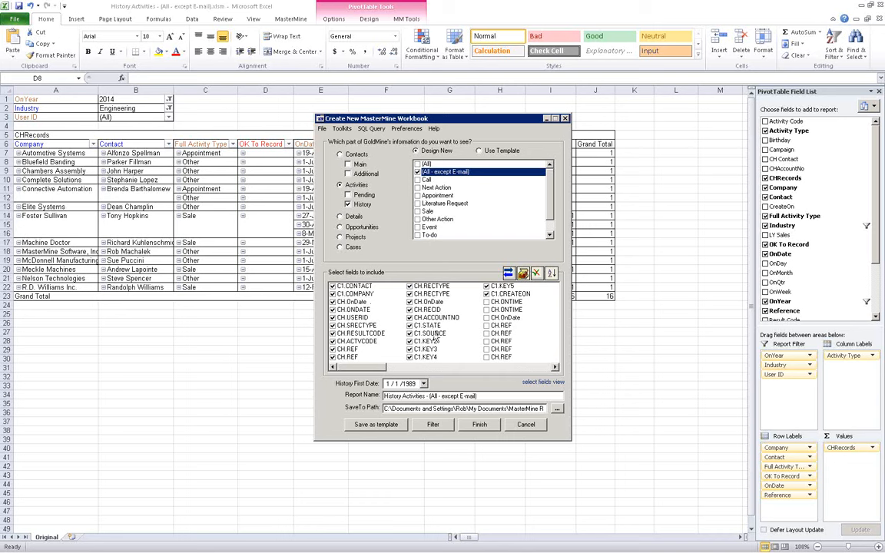
{"action": "left_click", "coordinate": [523, 275]}
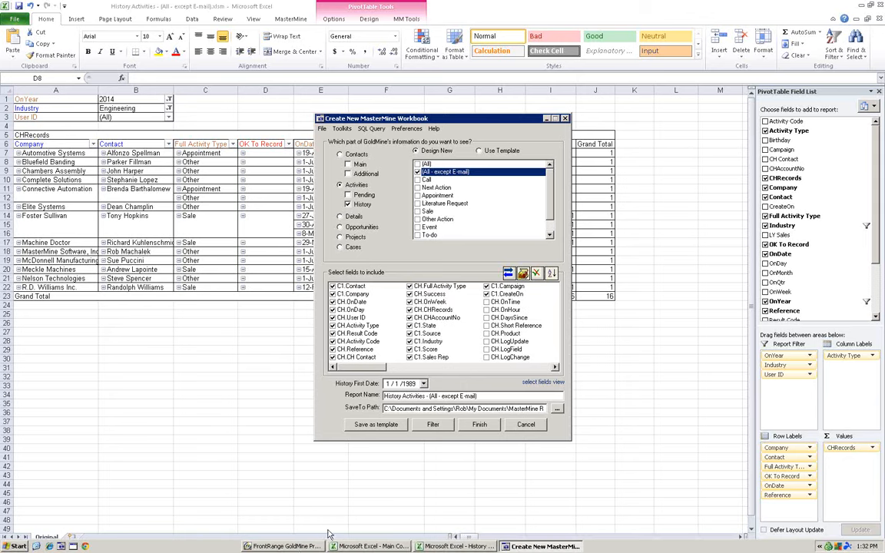
Step: Switch to GoldMine to view the open contact record's fields, and return to the Create New MasterMine Workbook window
{"action": "left_click", "coordinate": [296, 546]}
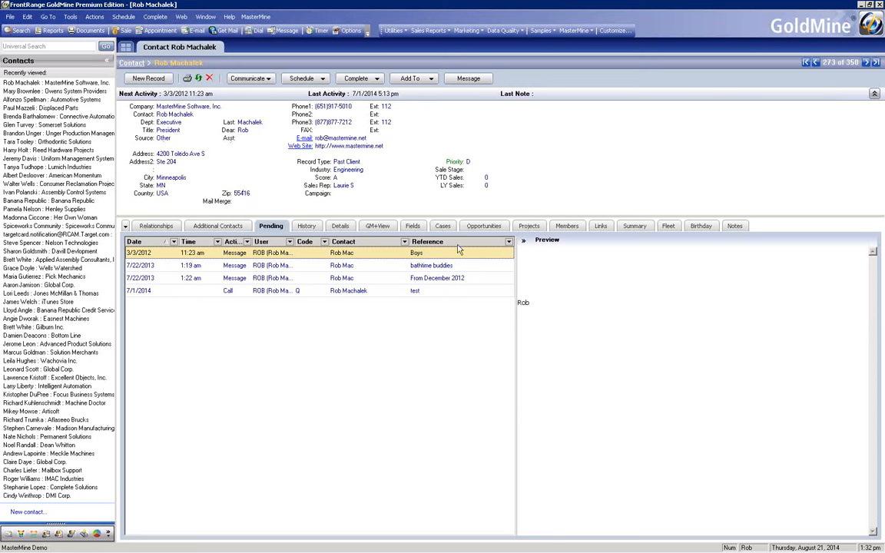
{"action": "mouse_move", "coordinate": [463, 551]}
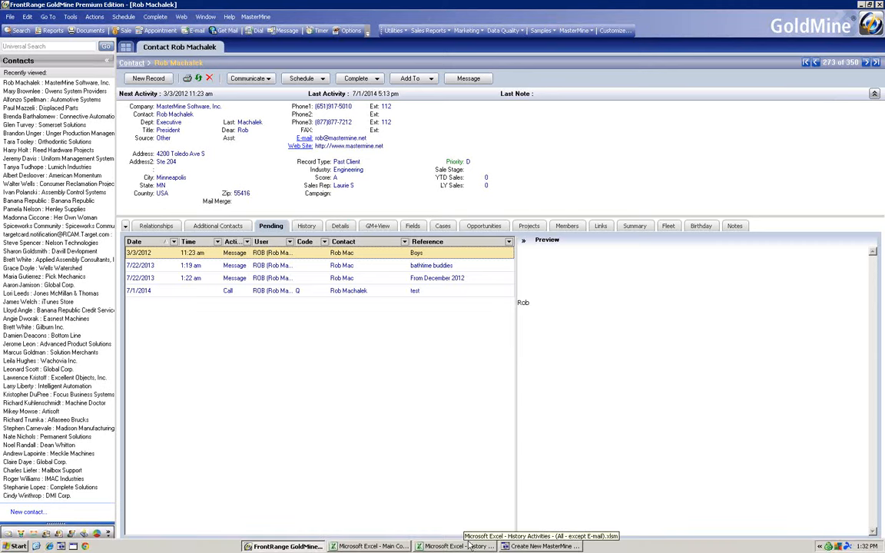
{"action": "left_click", "coordinate": [526, 547]}
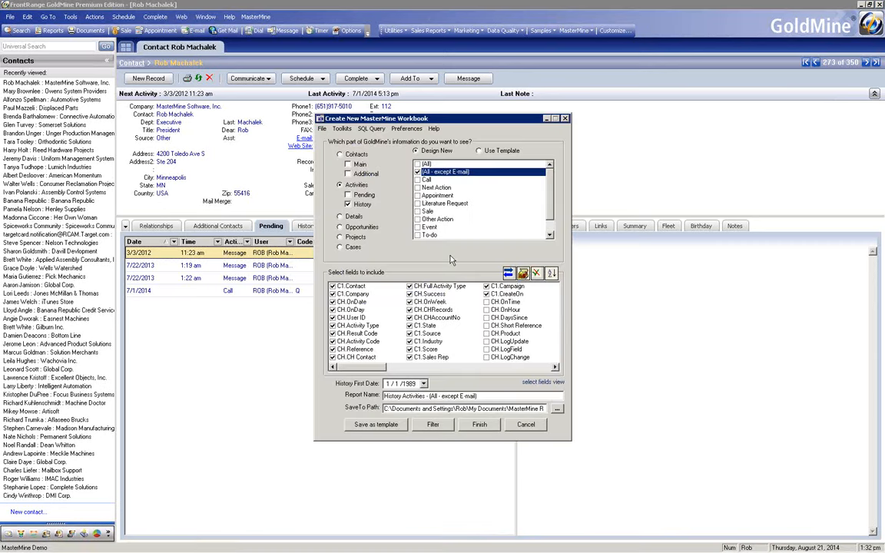
Step: Set the History activities report to the Call activity type and review its remaining available fields through C2.LY Sales
{"action": "left_click", "coordinate": [528, 367]}
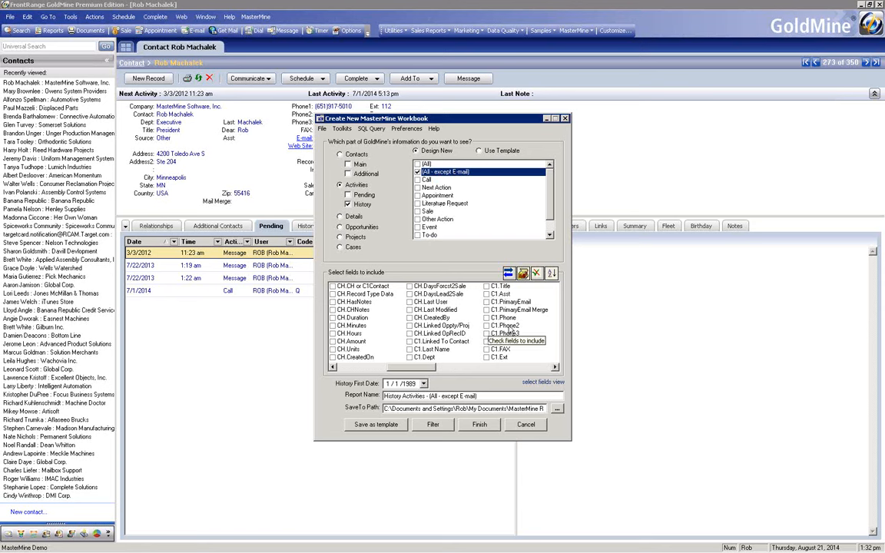
{"action": "left_click", "coordinate": [419, 180]}
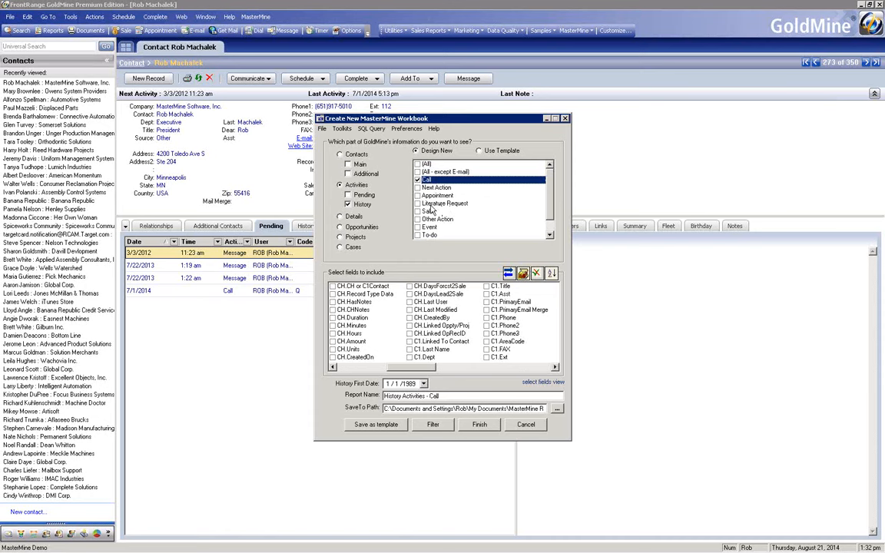
{"action": "left_click", "coordinate": [531, 367]}
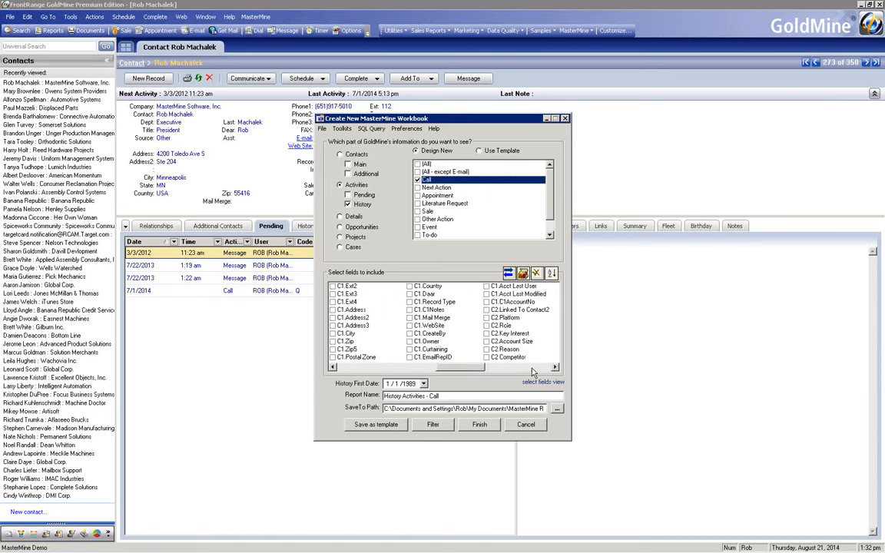
{"action": "left_click", "coordinate": [532, 368]}
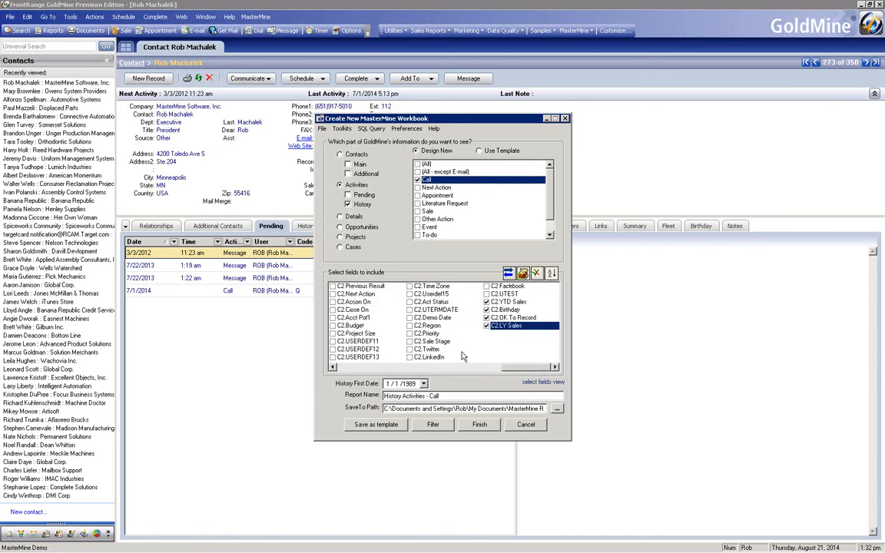
Step: Add the C2.Sale Stage and C1.Phone fields to the History Activities - Call report
{"action": "left_click", "coordinate": [410, 341]}
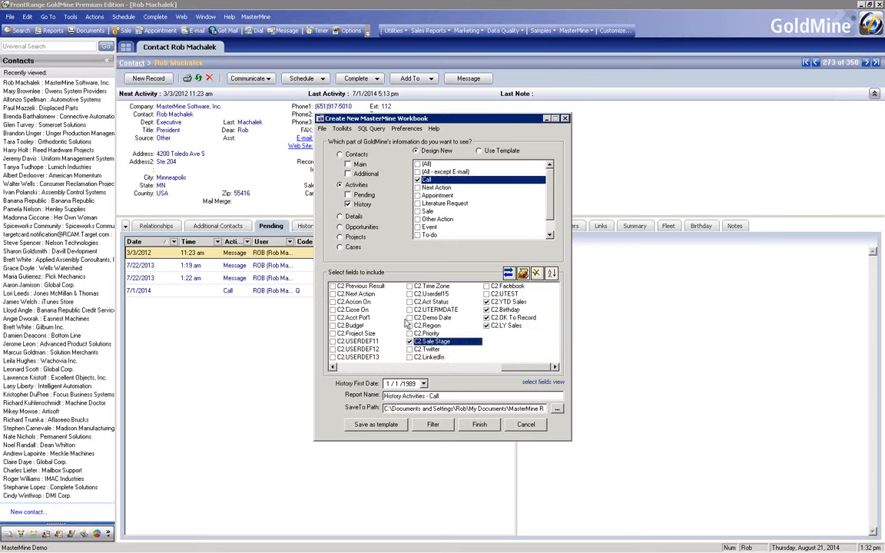
{"action": "left_click", "coordinate": [344, 367]}
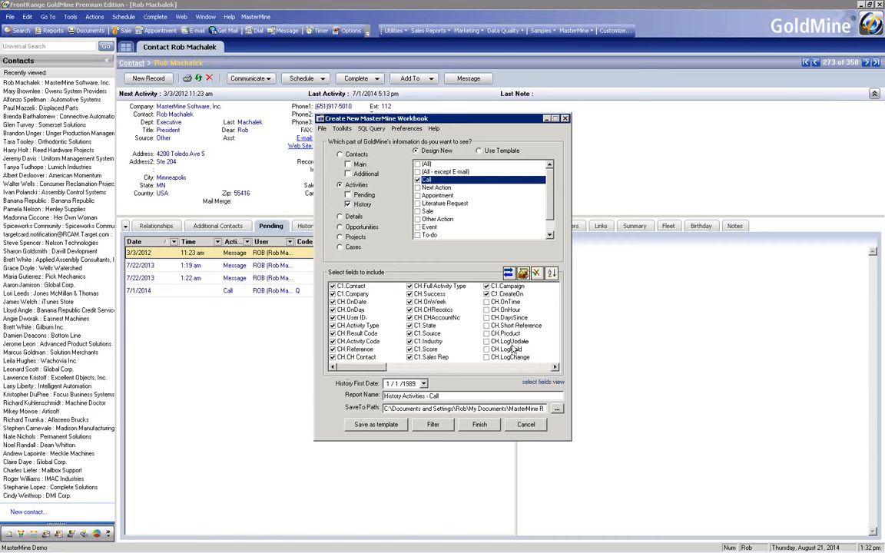
{"action": "left_click", "coordinate": [556, 367]}
{"action": "left_click", "coordinate": [556, 367]}
{"action": "left_click", "coordinate": [556, 368]}
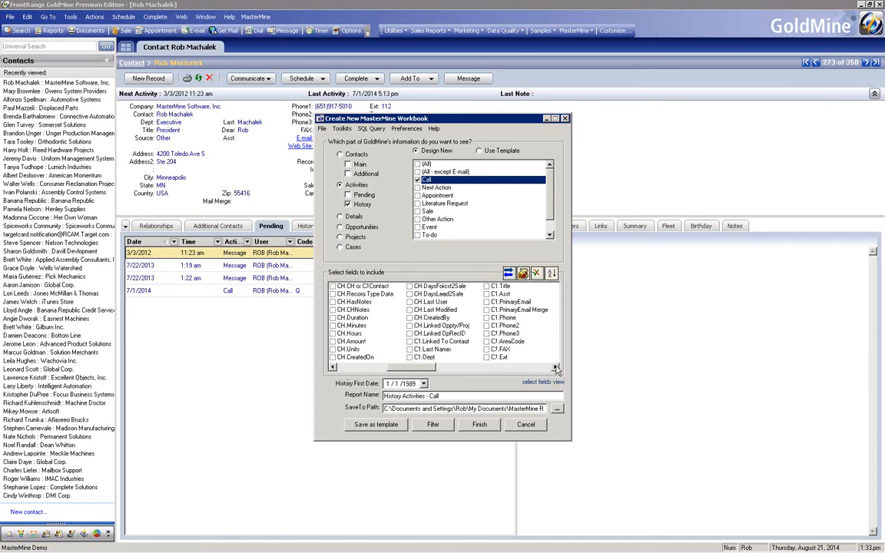
{"action": "left_click", "coordinate": [556, 368]}
{"action": "left_click", "coordinate": [556, 367]}
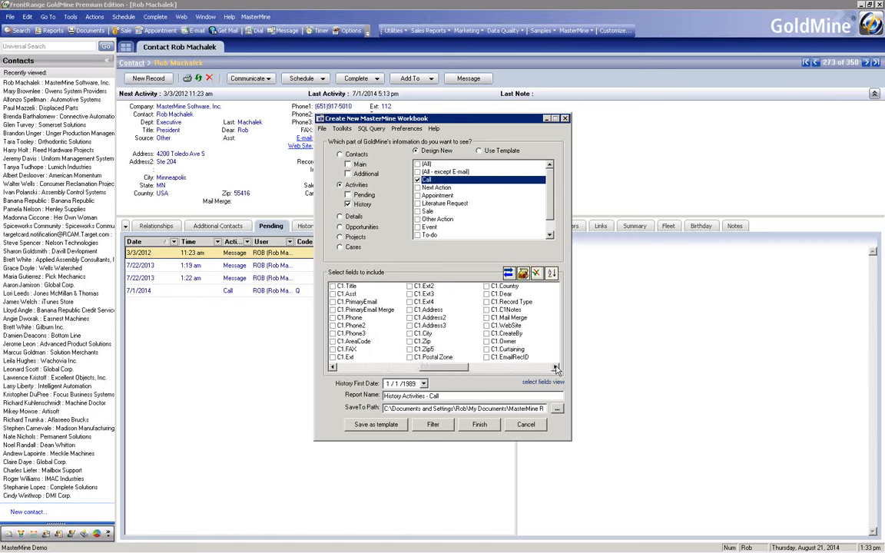
{"action": "left_click", "coordinate": [350, 317]}
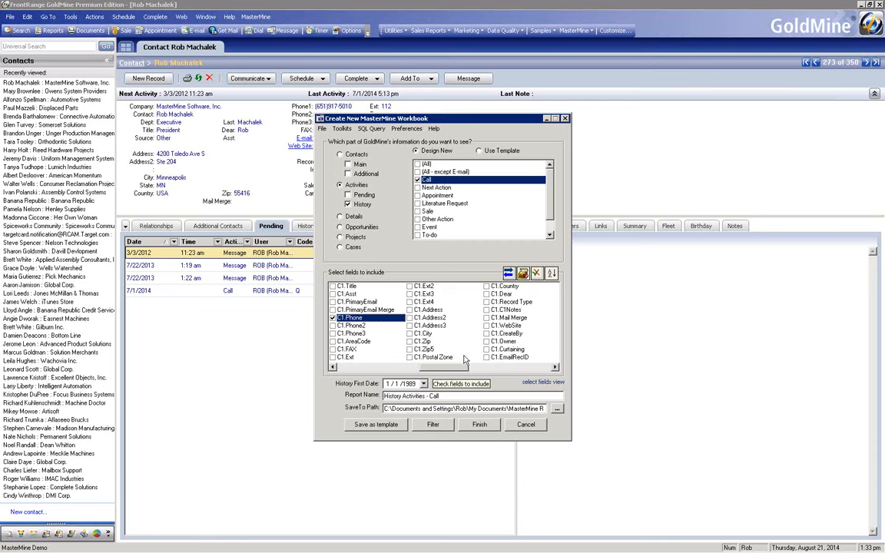
{"action": "left_click_drag", "start_coordinate": [449, 368], "coordinate": [363, 369]}
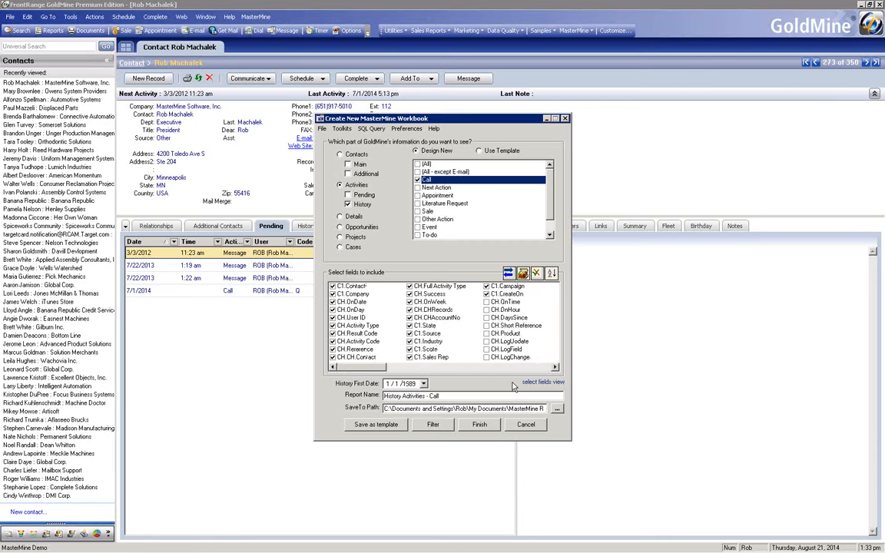
Step: Start saving the report setup as a template and name it "Calls with Phone and Stage"
{"action": "left_click", "coordinate": [373, 426]}
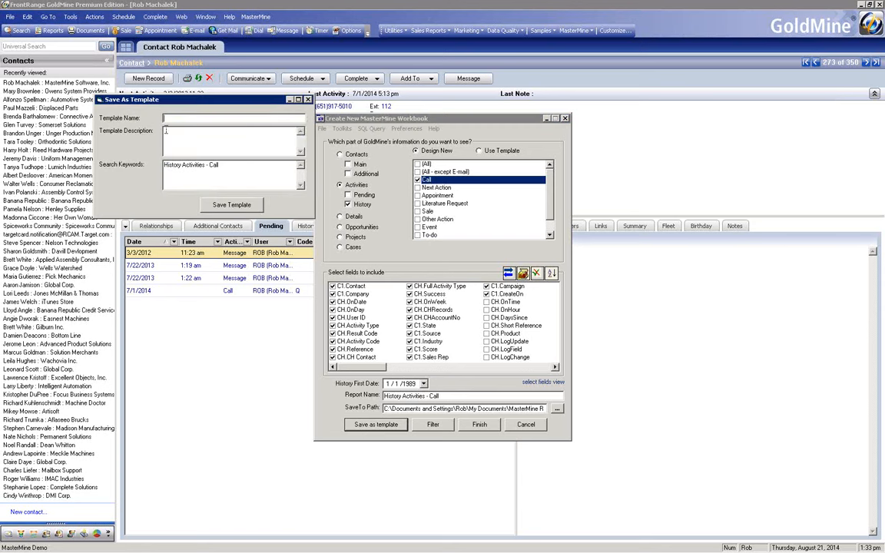
{"action": "type", "text": "Histo"}
{"action": "key", "text": "BackSpace"}
{"action": "key", "text": "BackSpace"}
{"action": "key", "text": "BackSpace"}
{"action": "key", "text": "BackSpace"}
{"action": "key", "text": "BackSpace"}
{"action": "type", "text": "Calls with Phone and/"}
{"action": "key", "text": "BackSpace"}
{"action": "type", "text": "Stage"}
Step: Describe the template as "History all calls with phone and stage automatically included every time" and save it
{"action": "left_click", "coordinate": [170, 150]}
{"action": "type", "text": "History all calls"}
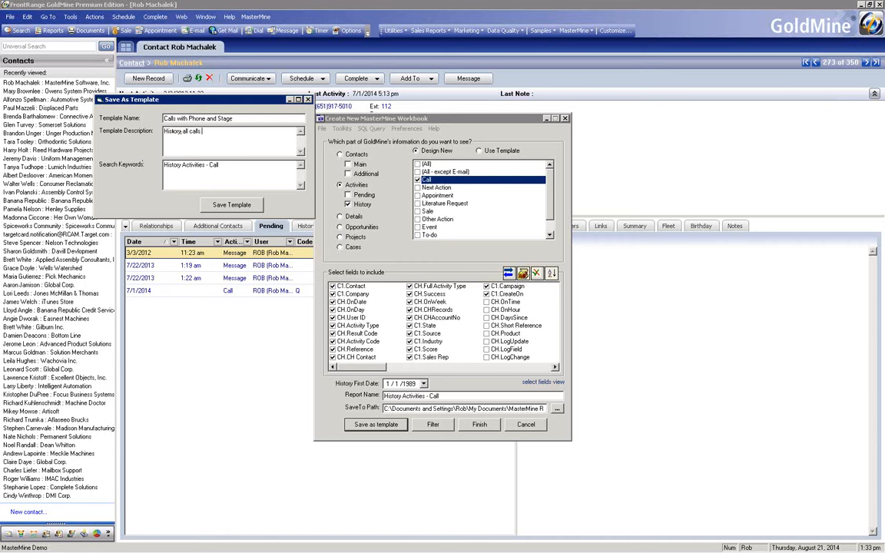
{"action": "type", "text": " with phone and stage automatically included every time"}
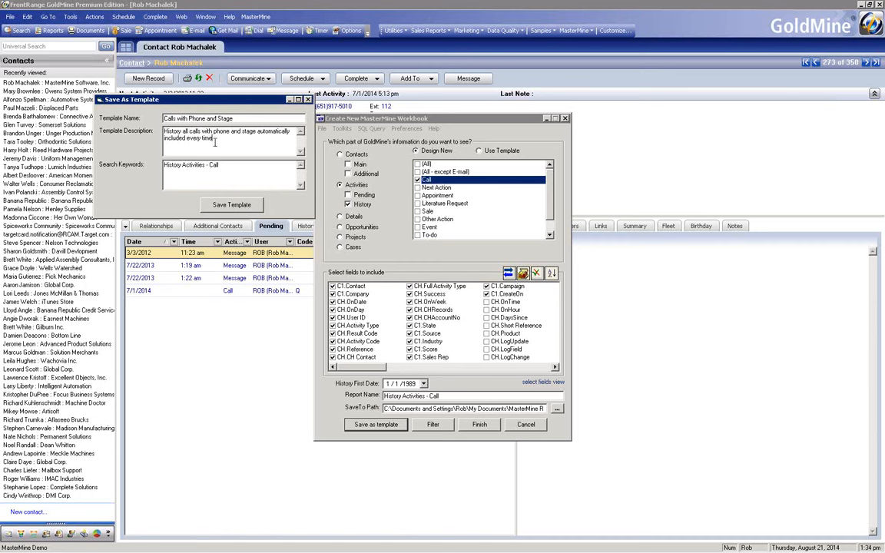
{"action": "left_click", "coordinate": [230, 205]}
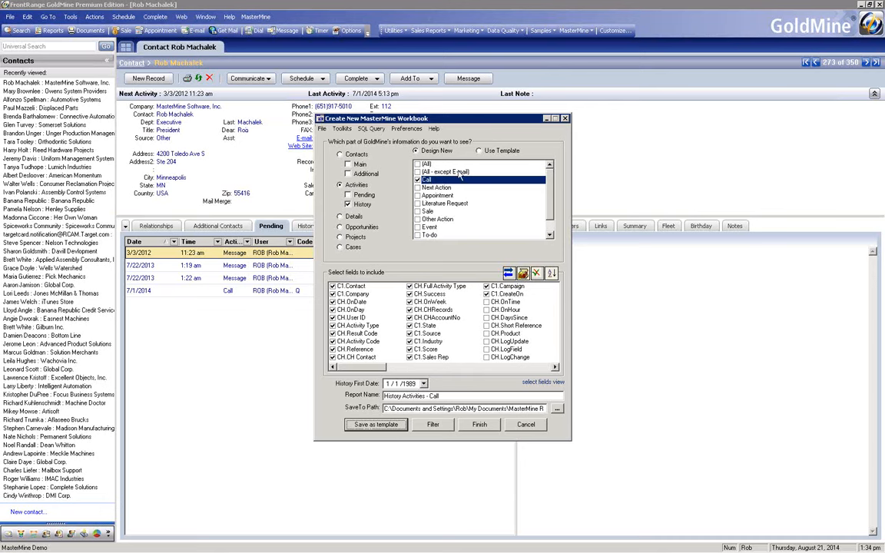
Step: Switch the workbook setup to templates and select Calls with Phone and Stage, first among the History templates, then in the list of all templates
{"action": "left_click", "coordinate": [478, 151]}
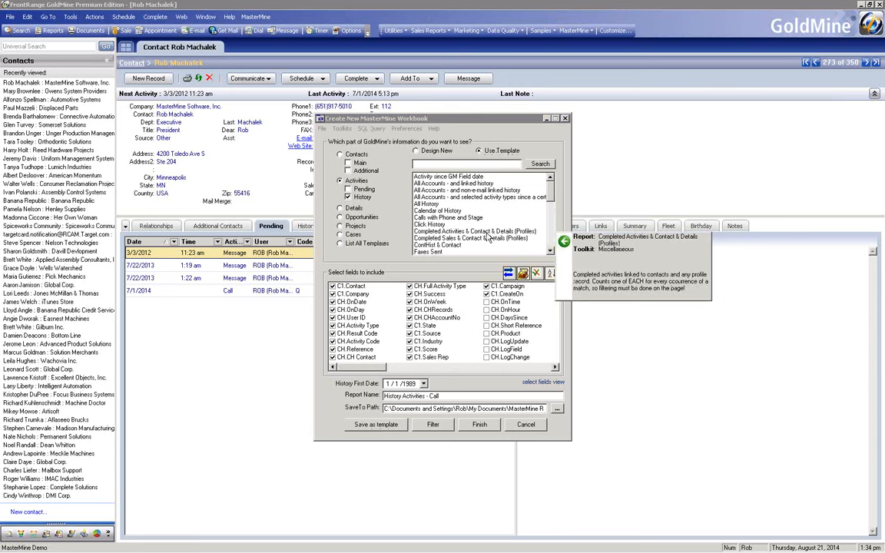
{"action": "left_click", "coordinate": [427, 215]}
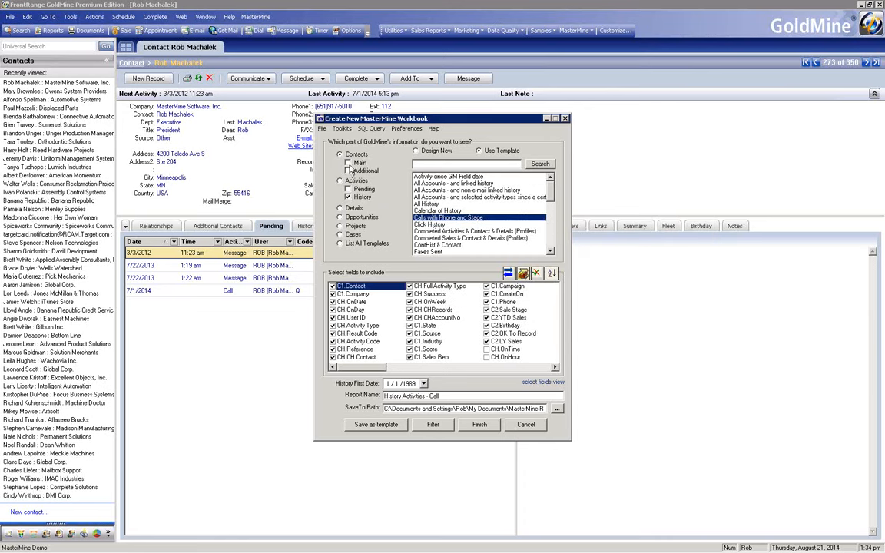
{"action": "left_click", "coordinate": [340, 244]}
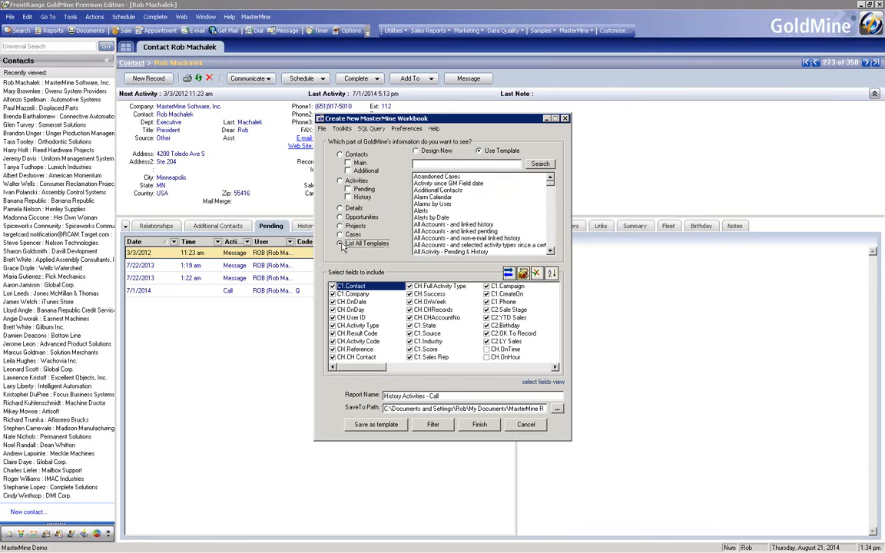
{"action": "left_click", "coordinate": [551, 191]}
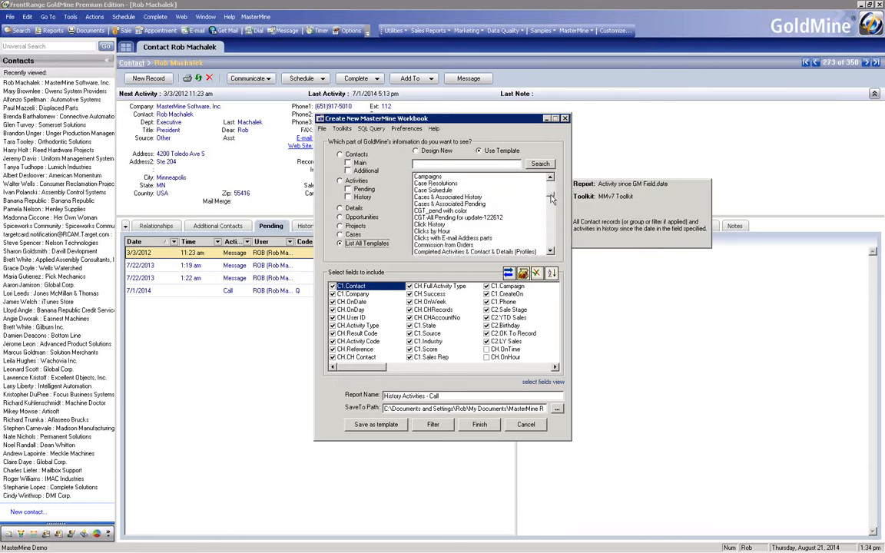
{"action": "scroll", "coordinate": [550, 181], "scroll_direction": "up", "scroll_amount": 1}
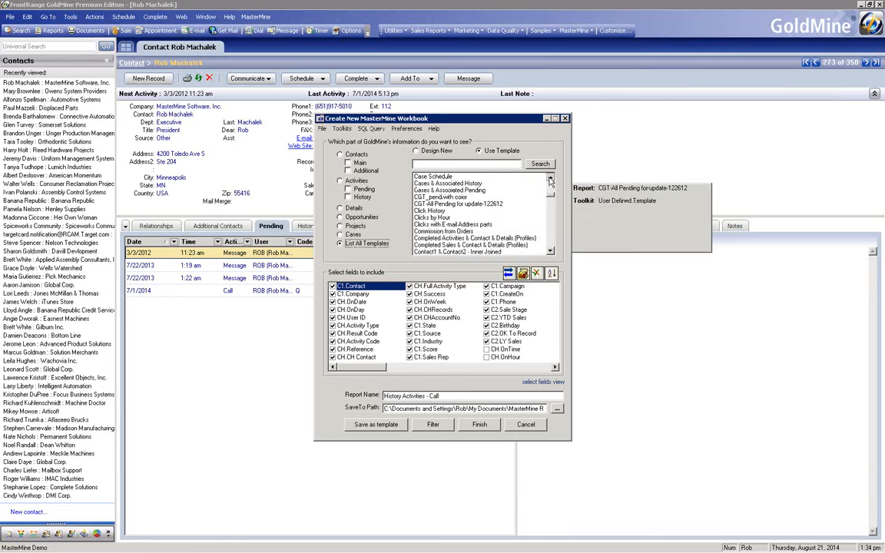
{"action": "scroll", "coordinate": [550, 181], "scroll_direction": "up", "scroll_amount": 2}
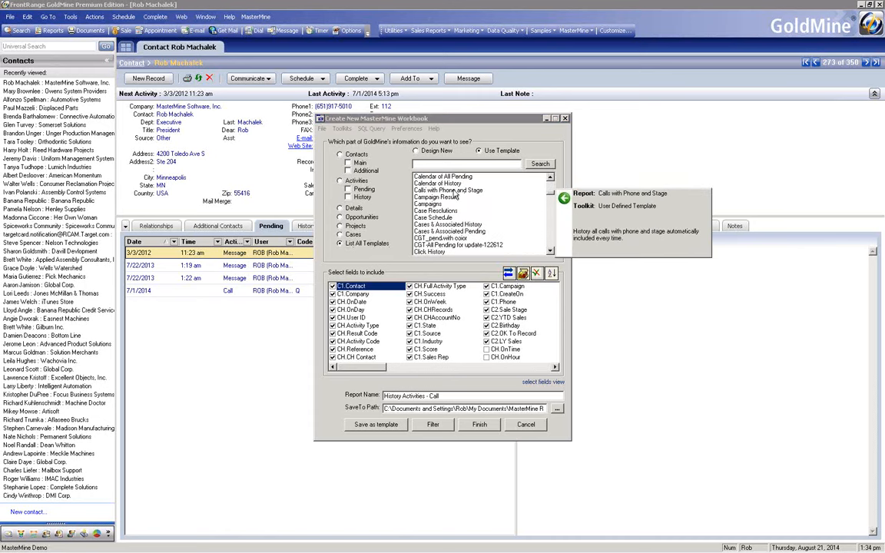
{"action": "left_click", "coordinate": [460, 190]}
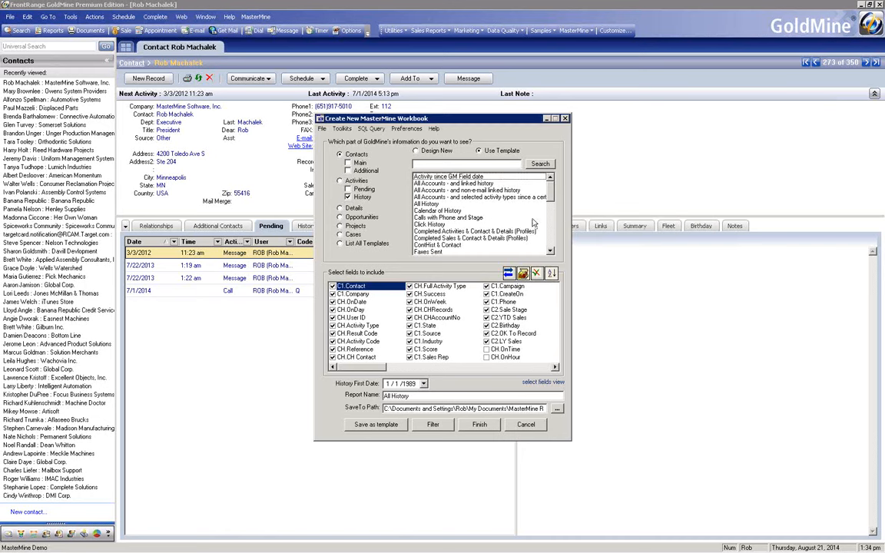
Step: Load the Calls with Phone and Stage template from the History templates and examine which fields it includes
{"action": "left_click", "coordinate": [453, 220]}
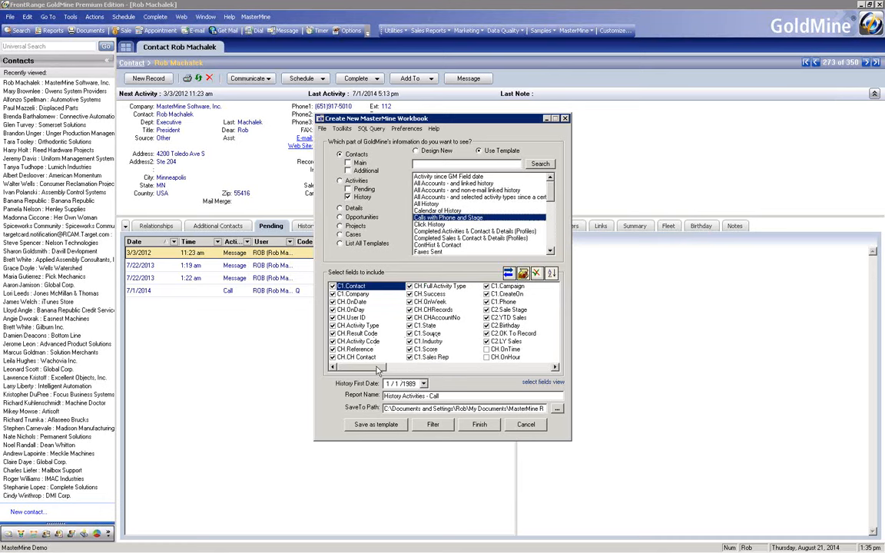
{"action": "left_click", "coordinate": [555, 369]}
{"action": "left_click", "coordinate": [555, 368]}
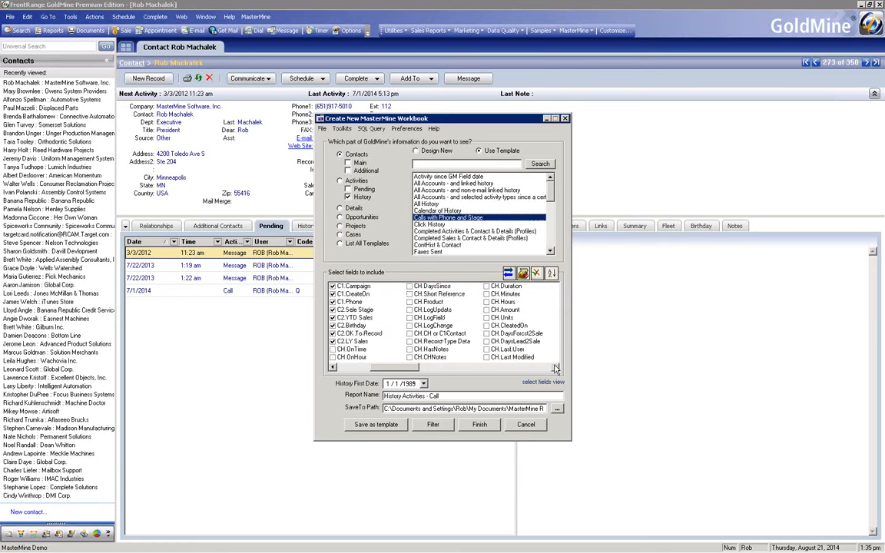
{"action": "left_click", "coordinate": [555, 369]}
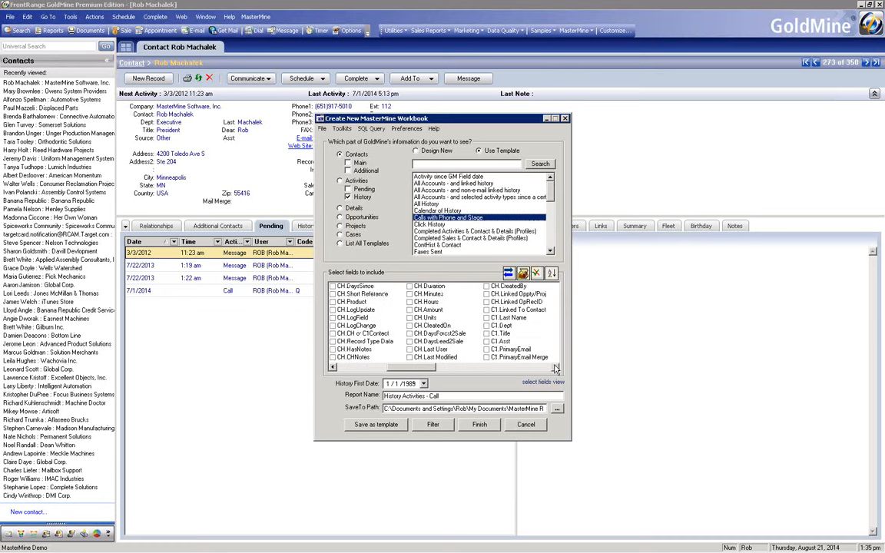
{"action": "left_click", "coordinate": [555, 369]}
{"action": "left_click", "coordinate": [555, 369]}
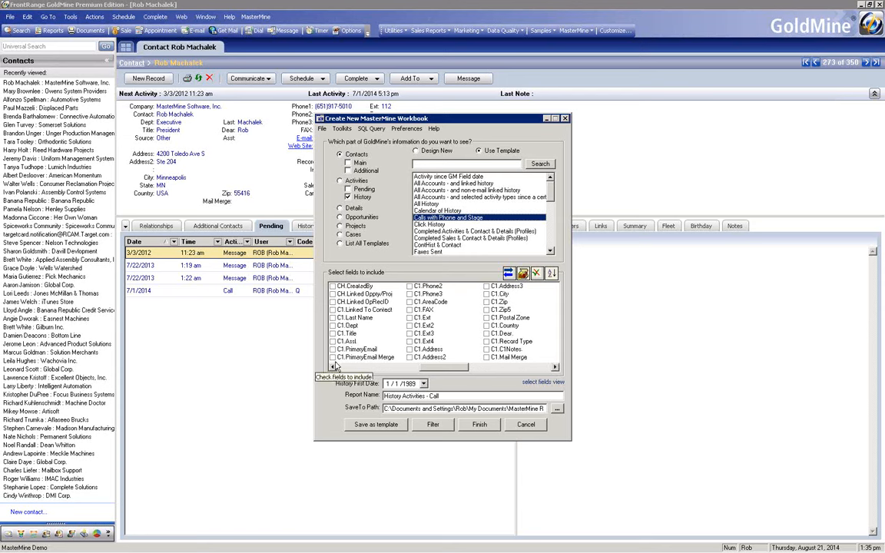
{"action": "left_click", "coordinate": [333, 368]}
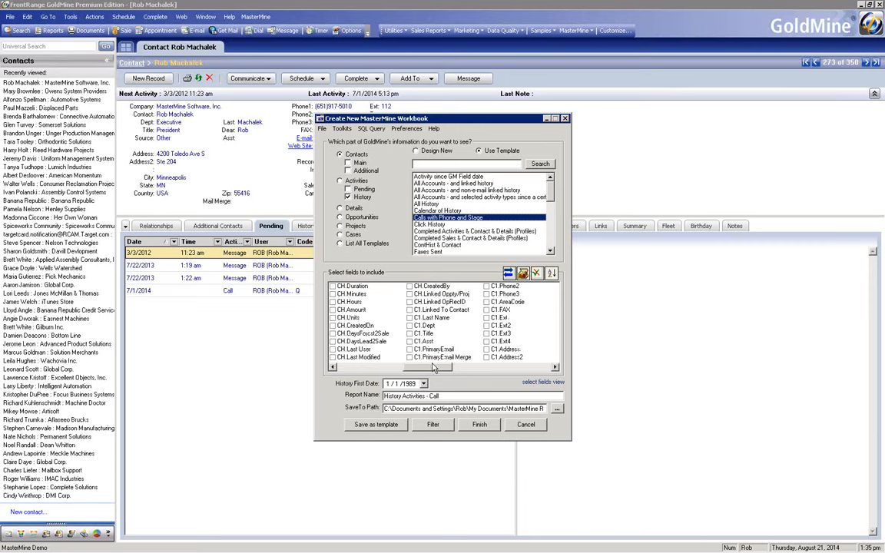
{"action": "left_click_drag", "start_coordinate": [435, 368], "coordinate": [335, 369]}
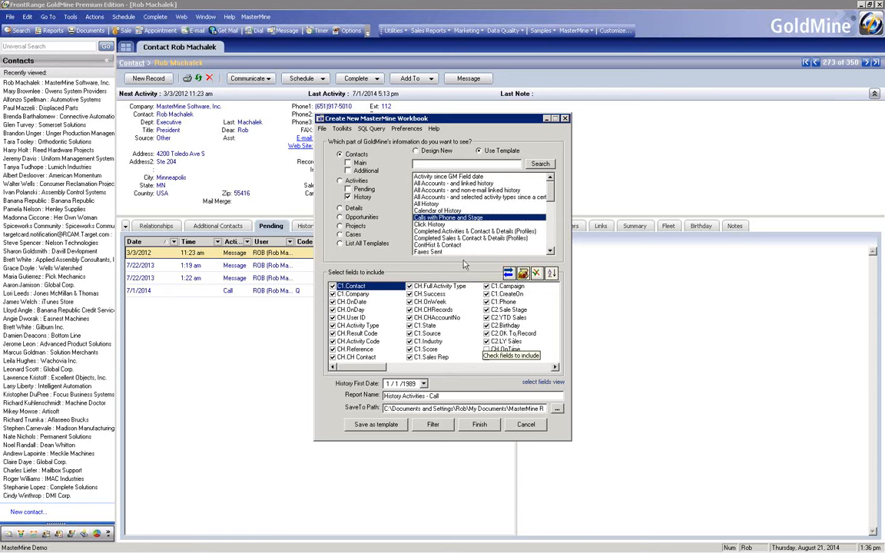
{"action": "mouse_move", "coordinate": [448, 220]}
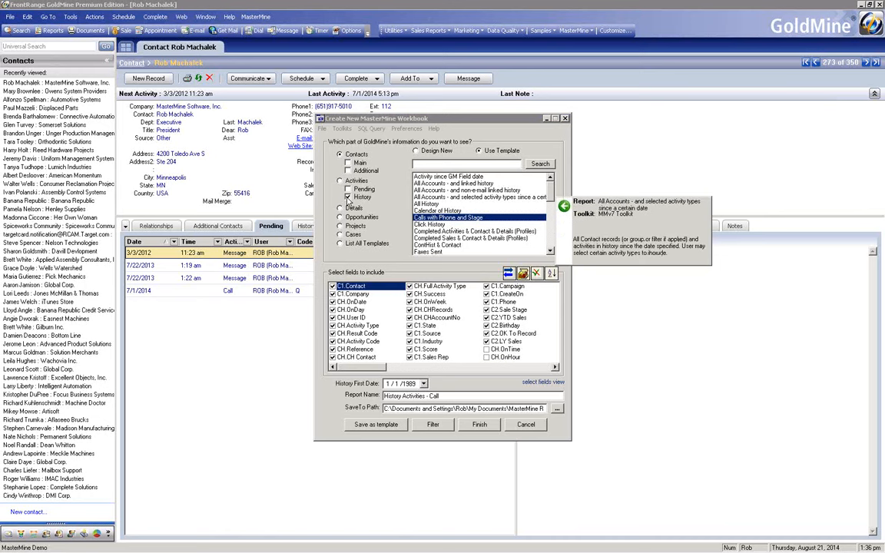
{"action": "mouse_move", "coordinate": [424, 206]}
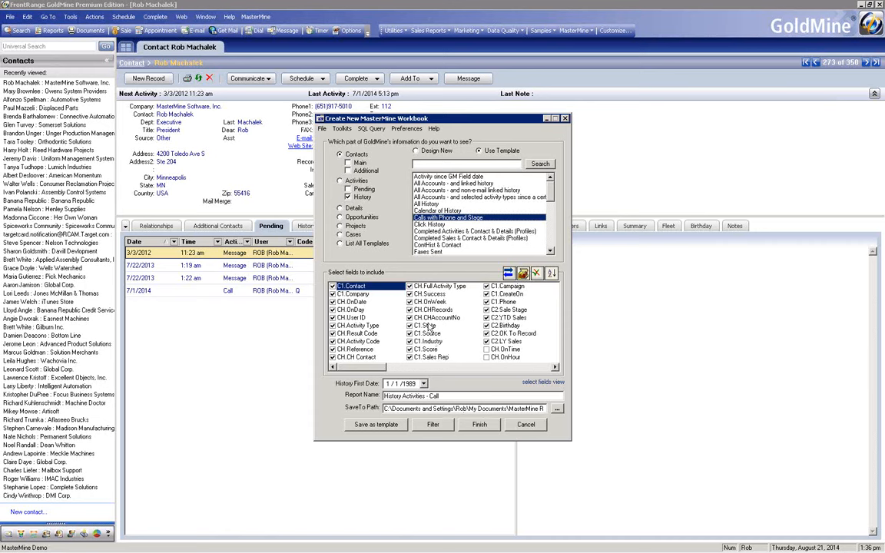
Step: Exclude the C2.LY Sales, C2.Birthday and C2.YTD Sales fields from the report
{"action": "left_click", "coordinate": [486, 326]}
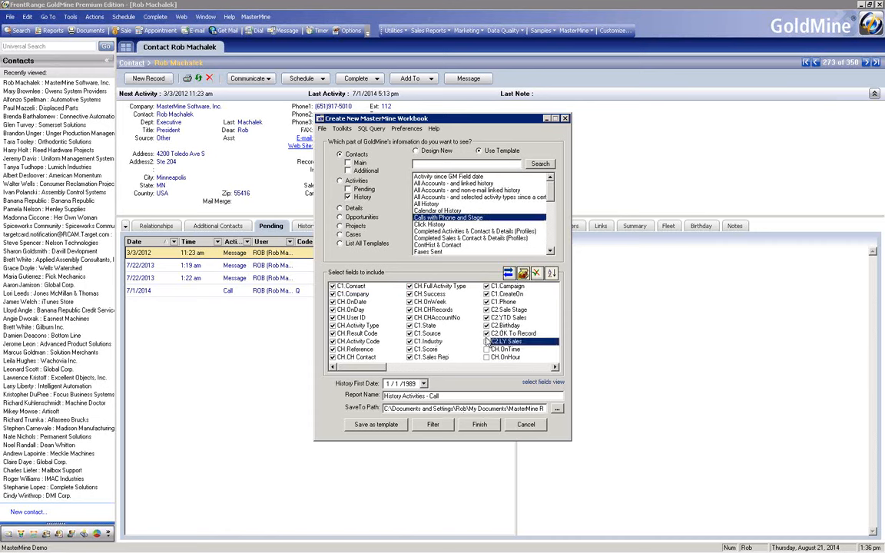
{"action": "left_click", "coordinate": [485, 333]}
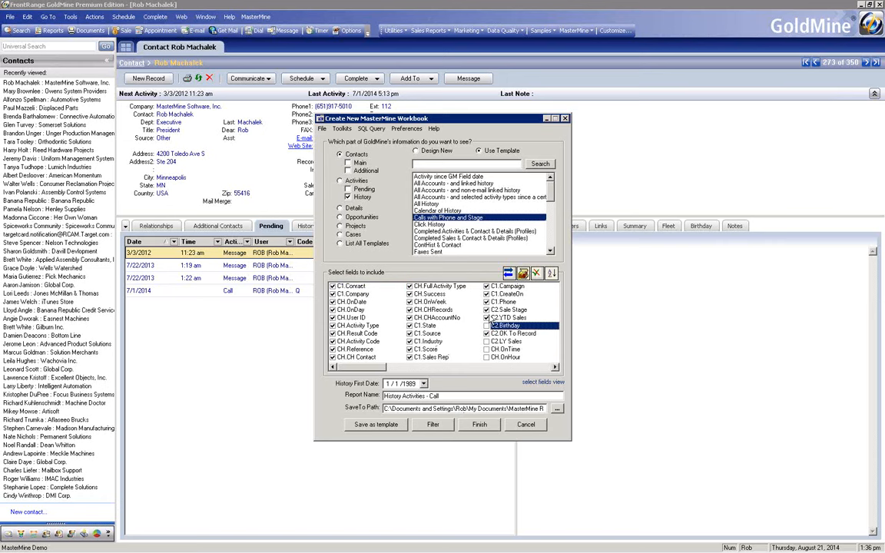
{"action": "left_click", "coordinate": [485, 317]}
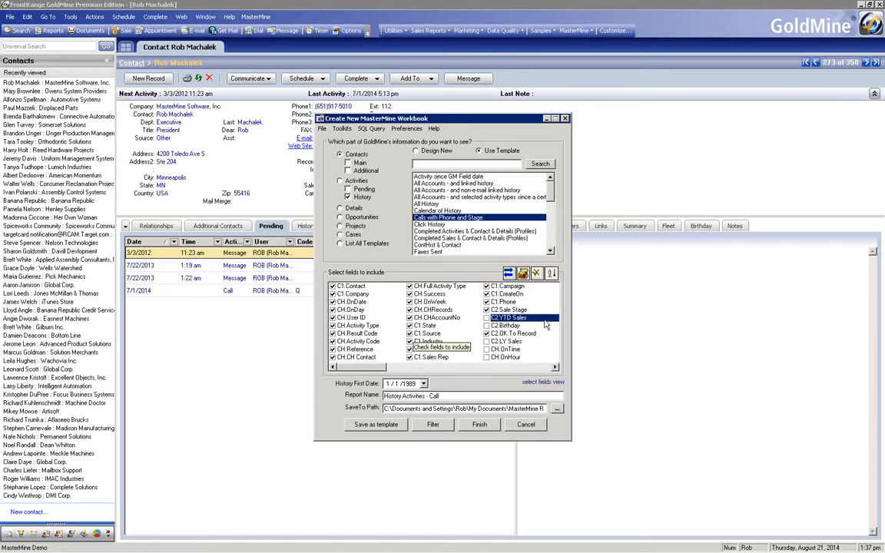
Step: Start sorting the report fields for drill-down, placing C1.Contact, C1.Company, C1.Phone and C2.Sale Stage first in that order
{"action": "left_click", "coordinate": [506, 276]}
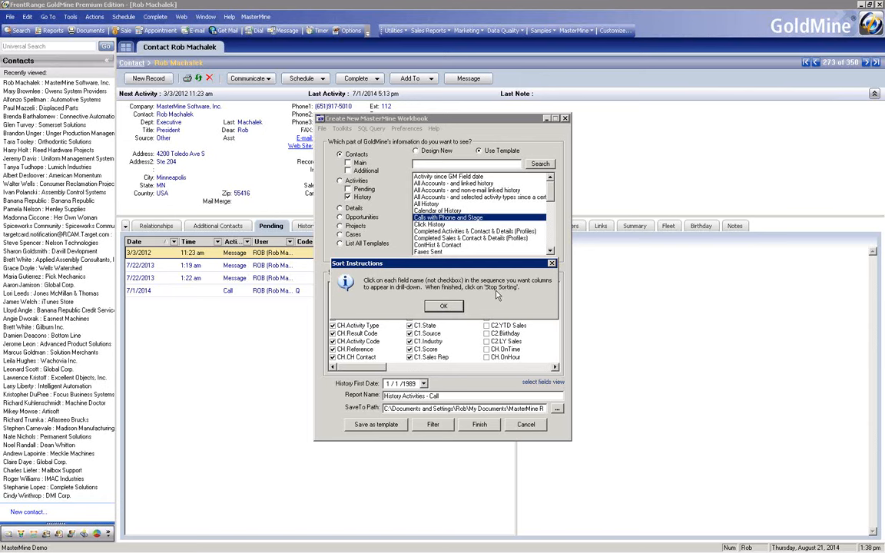
{"action": "left_click", "coordinate": [444, 306]}
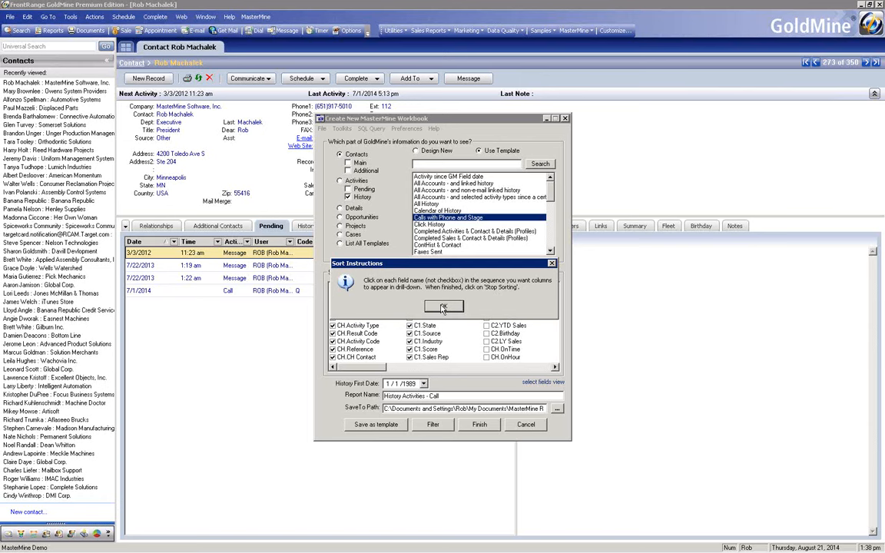
{"action": "left_click", "coordinate": [443, 307]}
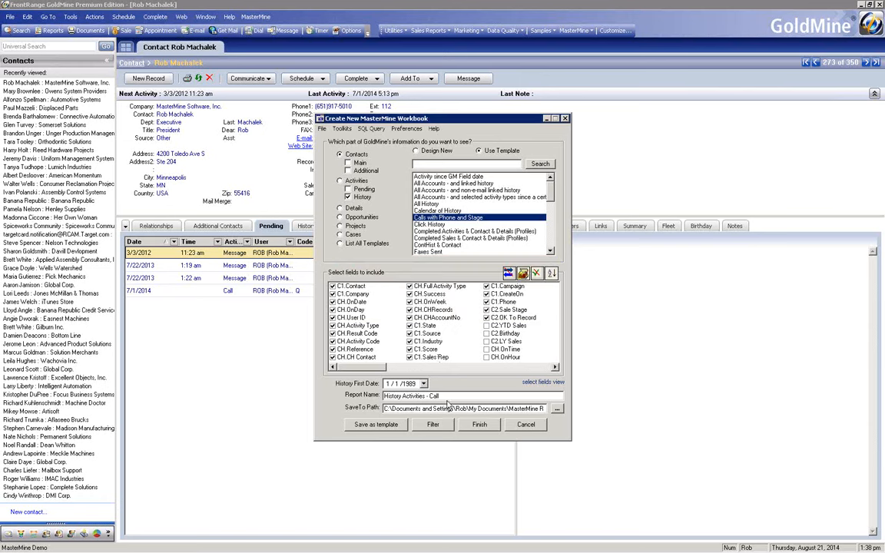
{"action": "left_click", "coordinate": [358, 289]}
{"action": "left_click", "coordinate": [355, 295]}
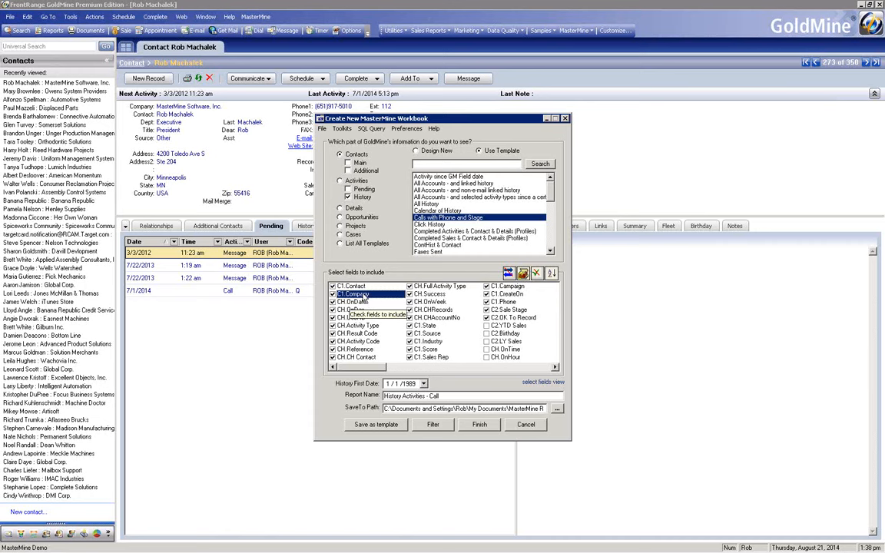
{"action": "right_click", "coordinate": [505, 304]}
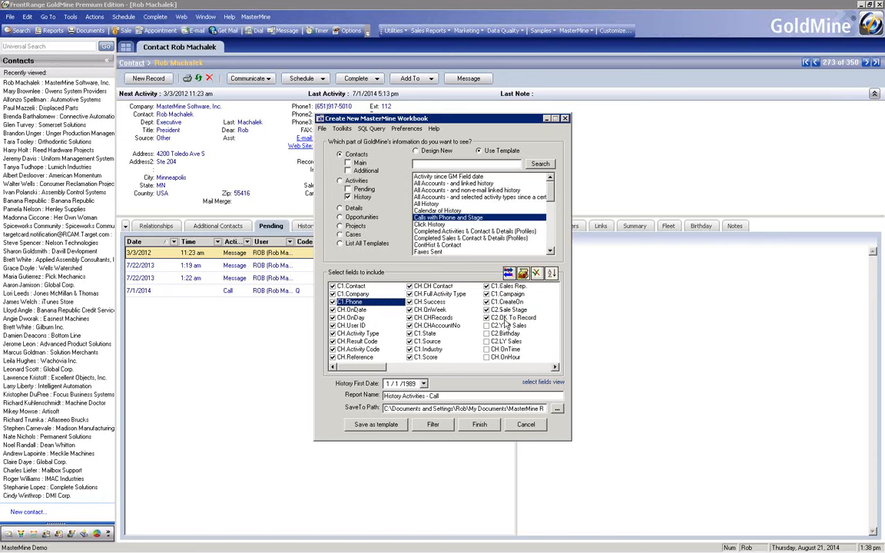
{"action": "right_click", "coordinate": [506, 308]}
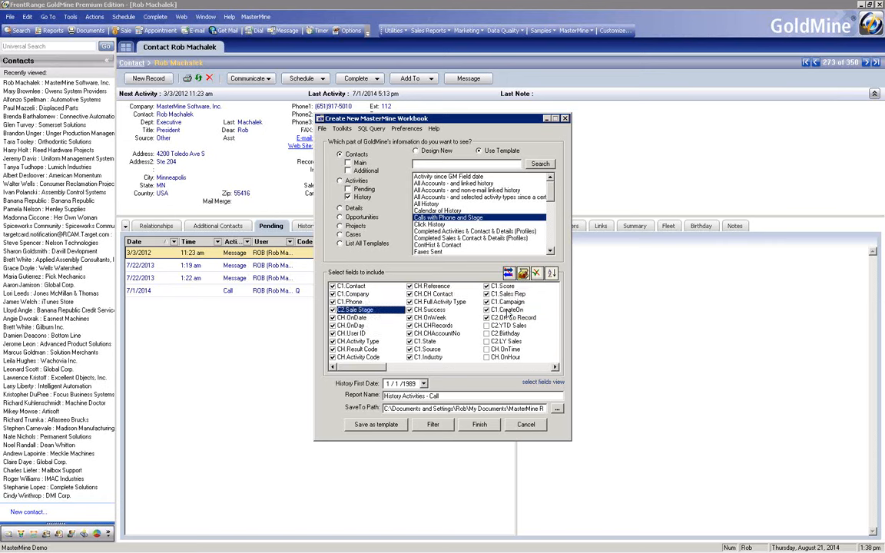
Step: Continue the drill-down order with CH.OnDate, CH.OnDay, CH.User ID, CH.Activity Type and CH.Reference
{"action": "left_click", "coordinate": [355, 318]}
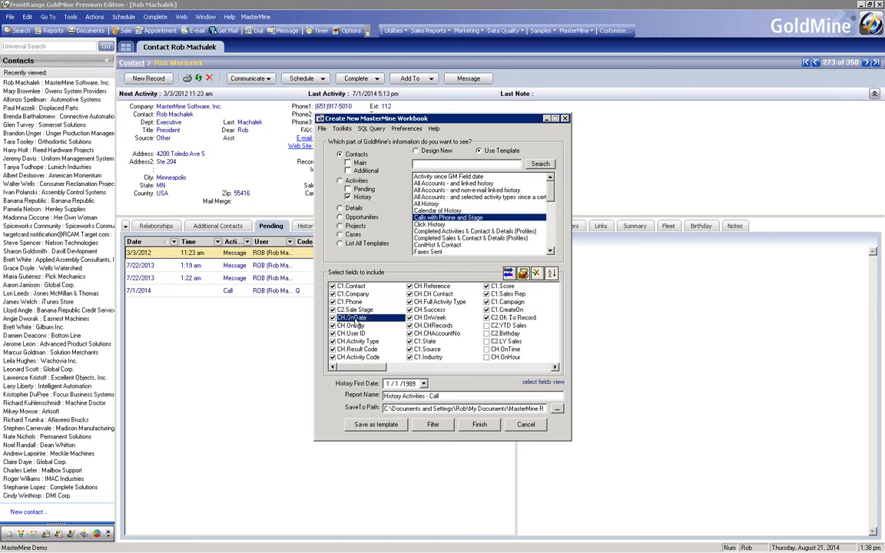
{"action": "left_click", "coordinate": [358, 327]}
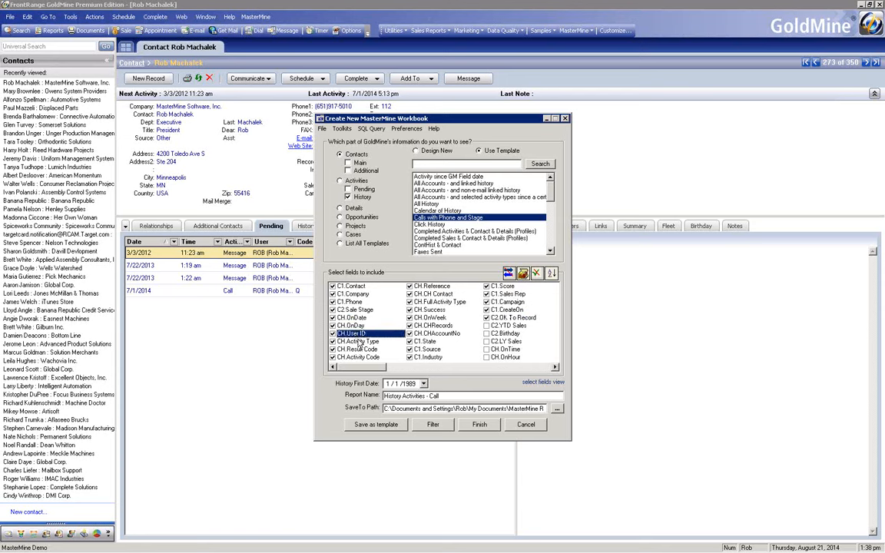
{"action": "left_click", "coordinate": [361, 341]}
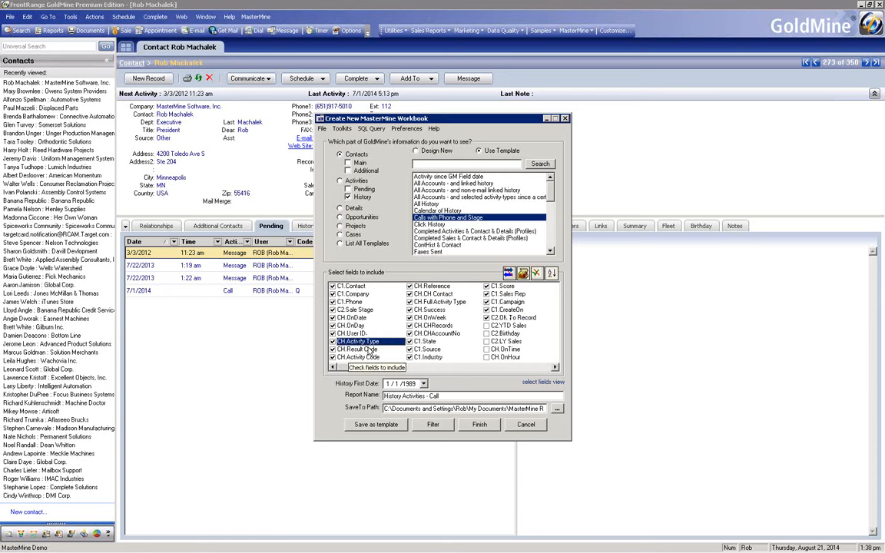
{"action": "left_click", "coordinate": [437, 289]}
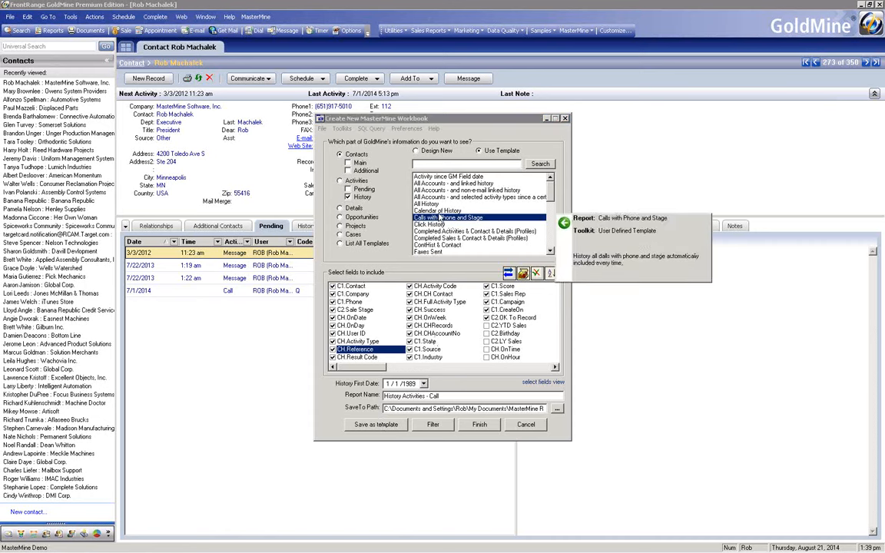
Step: Save the sorted field setup as a template named "History calls sorted with phone" with the placeholder description "sadlasdf"
{"action": "left_click", "coordinate": [375, 423]}
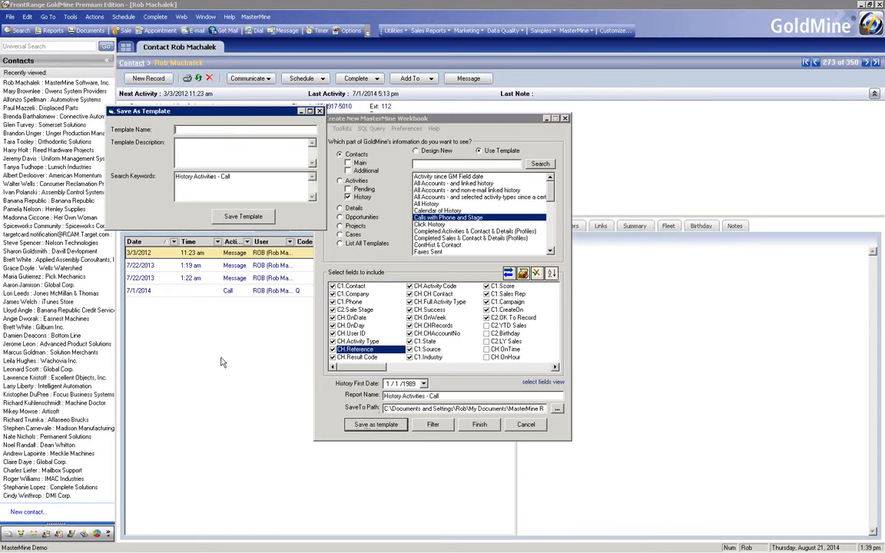
{"action": "type", "text": "History calls sorted with phone"}
{"action": "key", "text": "Tab"}
{"action": "type", "text": "sadlasdf"}
{"action": "left_click", "coordinate": [231, 219]}
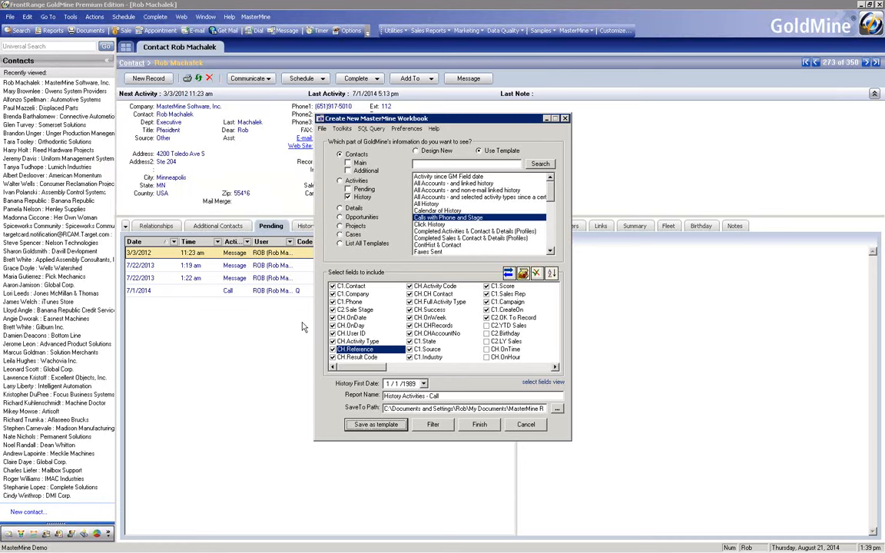
Step: Refresh the templates by listing them all and selecting Calls with Phone and Stage, then load History calls sorted with phone
{"action": "mouse_move", "coordinate": [440, 249]}
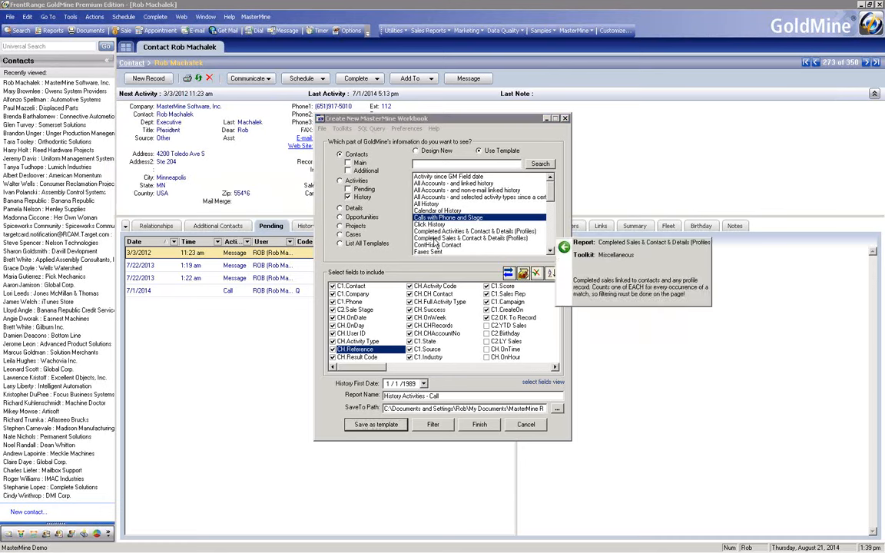
{"action": "mouse_move", "coordinate": [454, 223]}
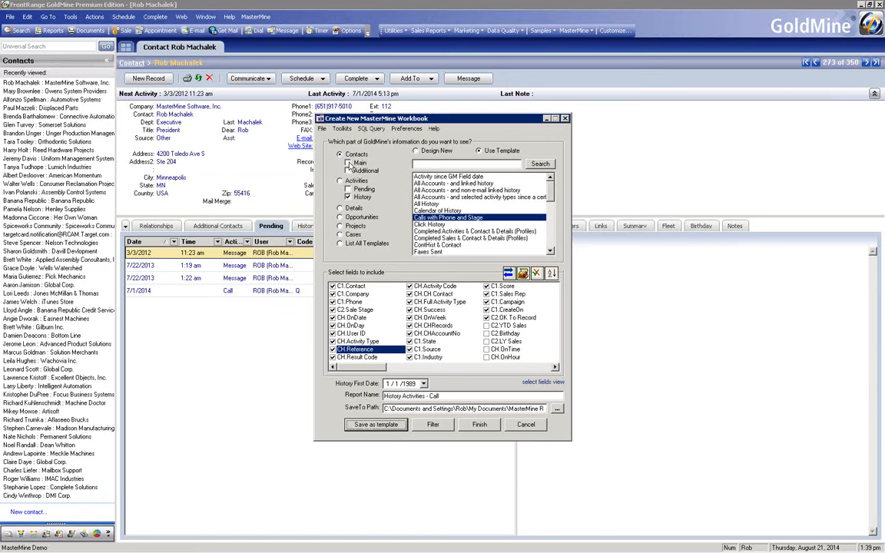
{"action": "left_click", "coordinate": [340, 243]}
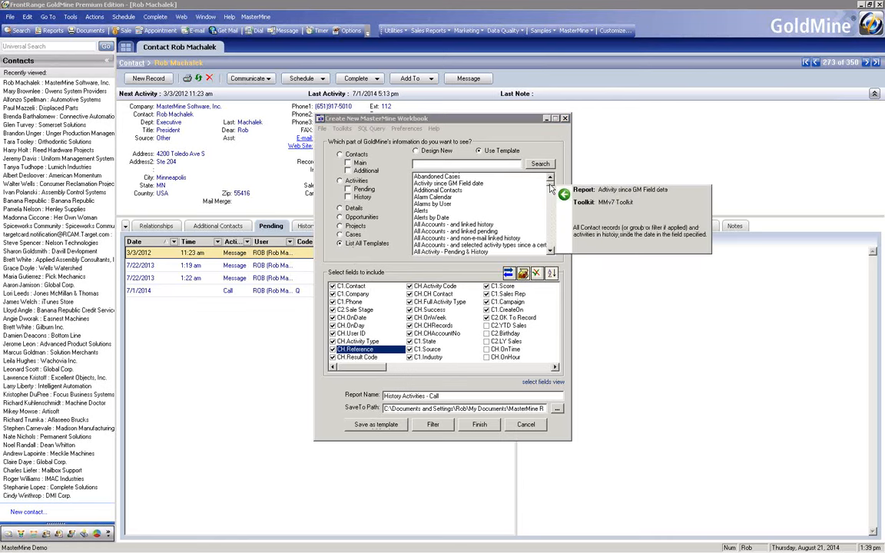
{"action": "scroll", "coordinate": [498, 211], "scroll_direction": "down", "scroll_amount": 8}
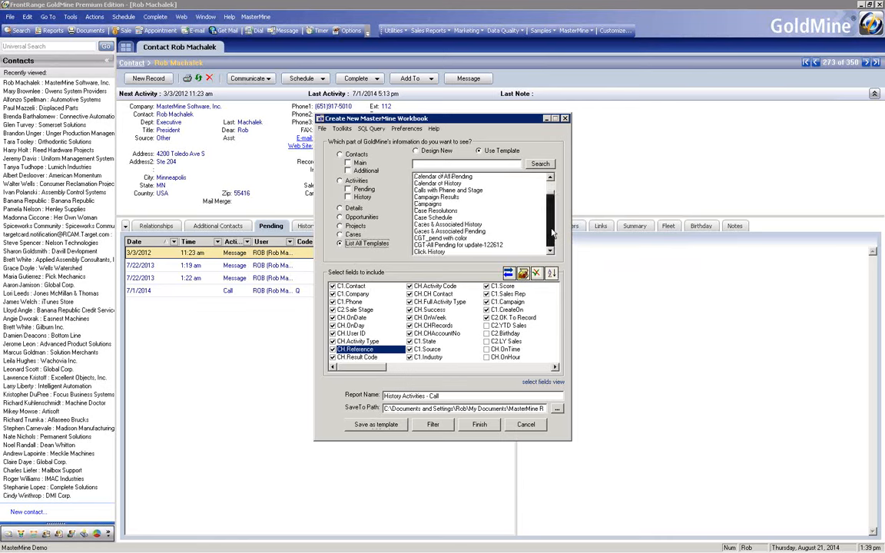
{"action": "left_click", "coordinate": [437, 193]}
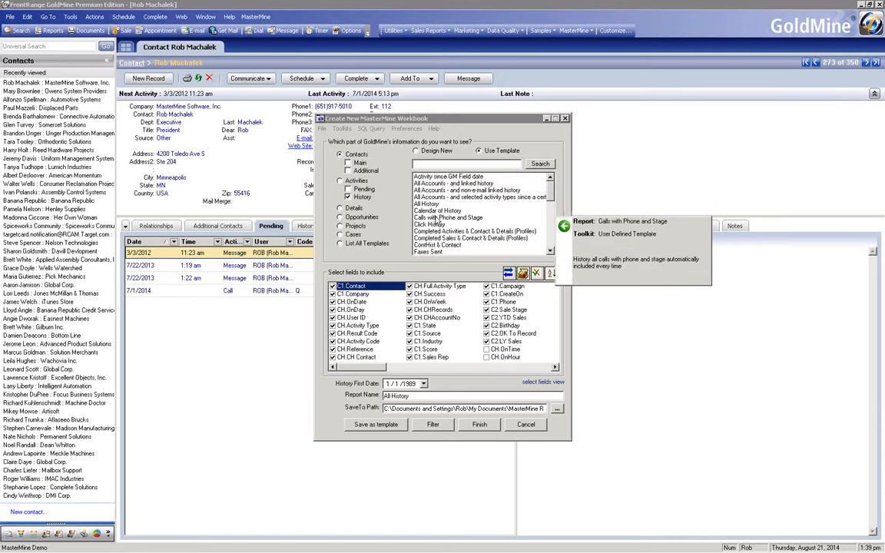
{"action": "left_click", "coordinate": [550, 240]}
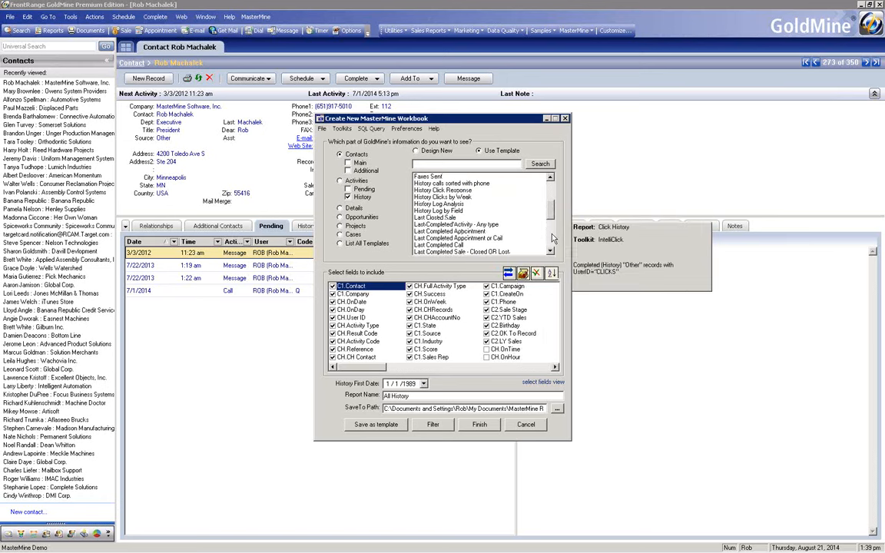
{"action": "left_click", "coordinate": [449, 184]}
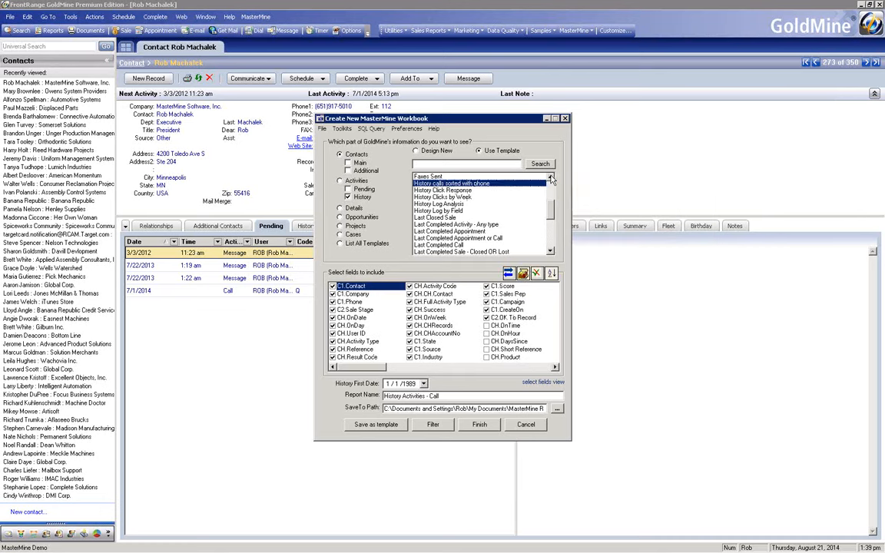
Step: Delete the user-defined template Calls with Phone and Stage and confirm the deletion
{"action": "left_click", "coordinate": [550, 179]}
{"action": "left_click", "coordinate": [550, 178]}
{"action": "left_click", "coordinate": [550, 178]}
{"action": "left_click", "coordinate": [550, 178]}
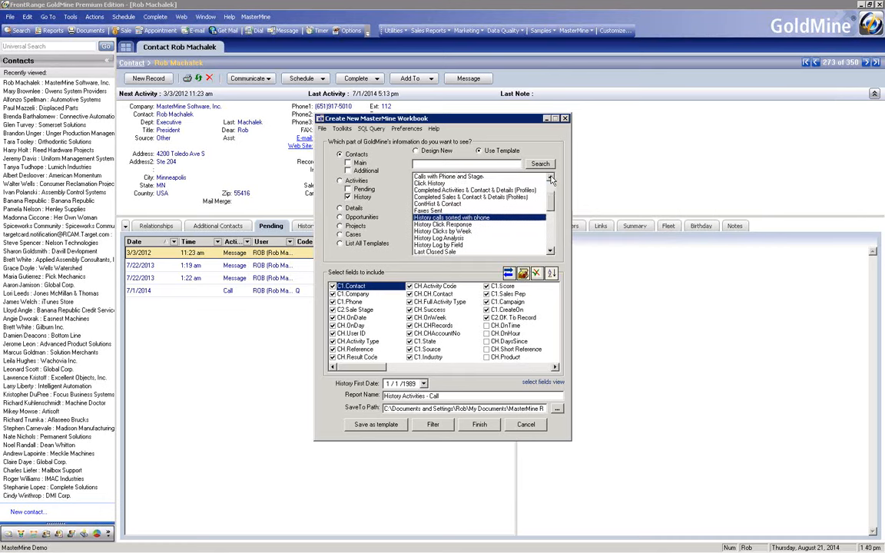
{"action": "left_click", "coordinate": [550, 178]}
{"action": "right_click", "coordinate": [447, 188]}
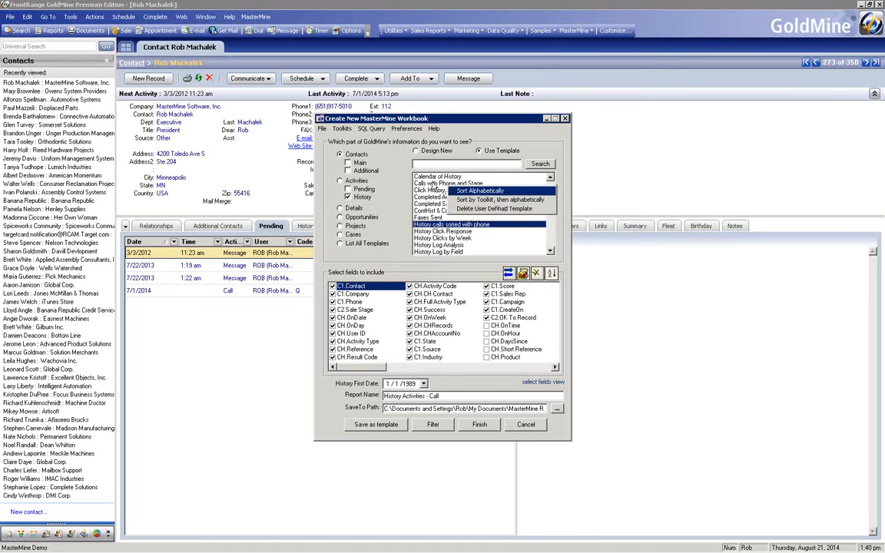
{"action": "left_click", "coordinate": [436, 184]}
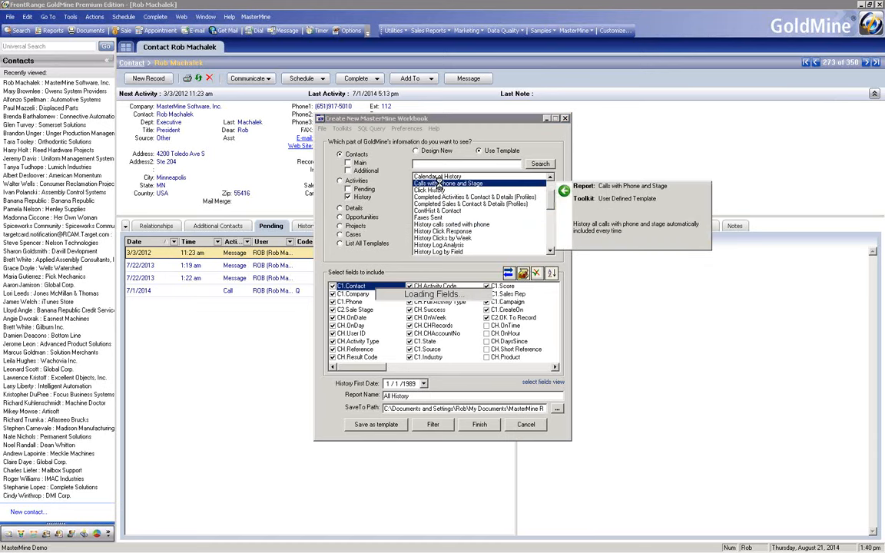
{"action": "right_click", "coordinate": [442, 189]}
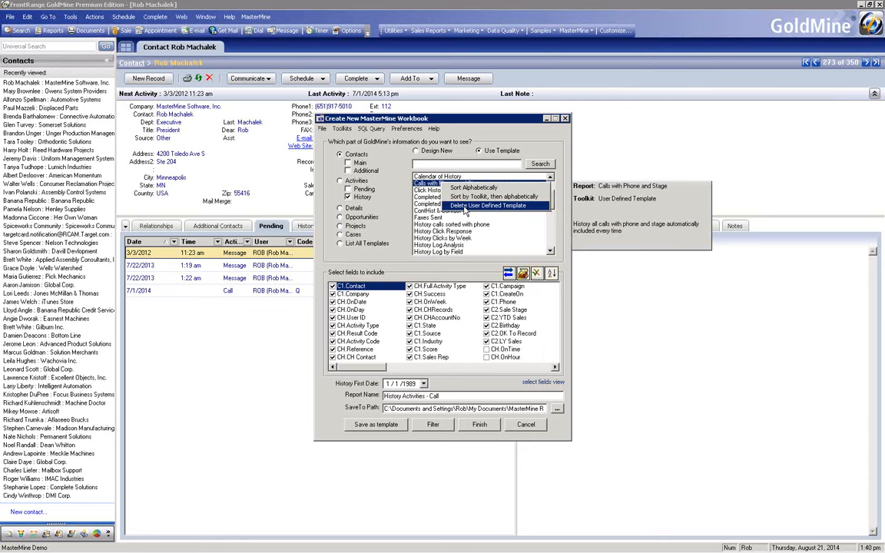
{"action": "left_click", "coordinate": [464, 206]}
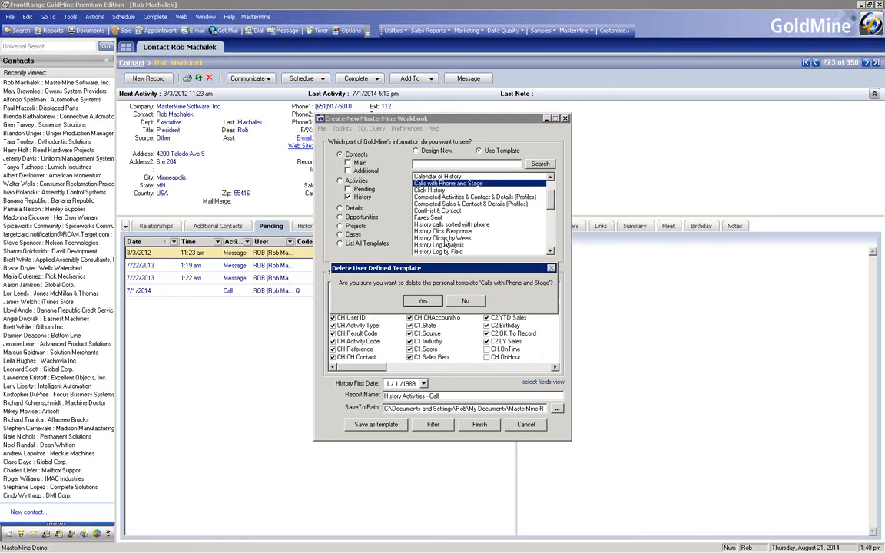
{"action": "key", "text": "Return"}
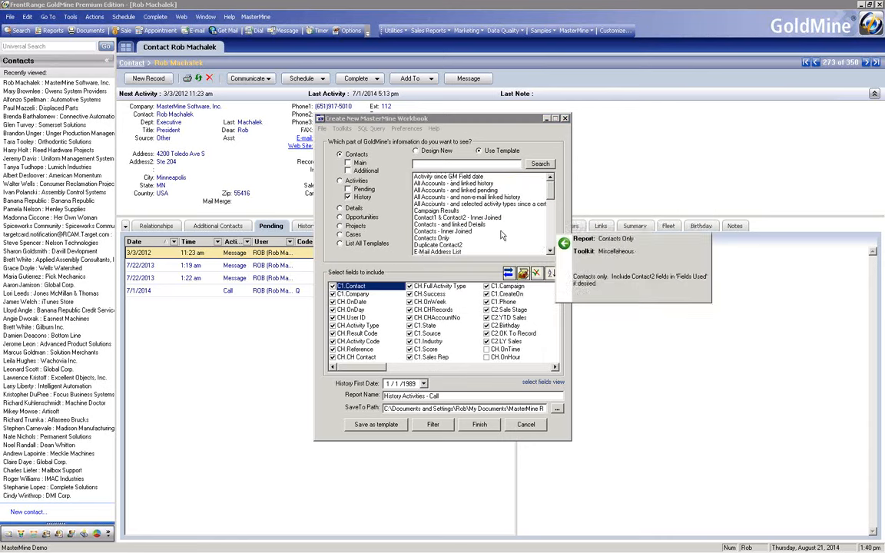
Step: Look through the reloaded contact templates for the two user-defined call templates
{"action": "left_click", "coordinate": [551, 246]}
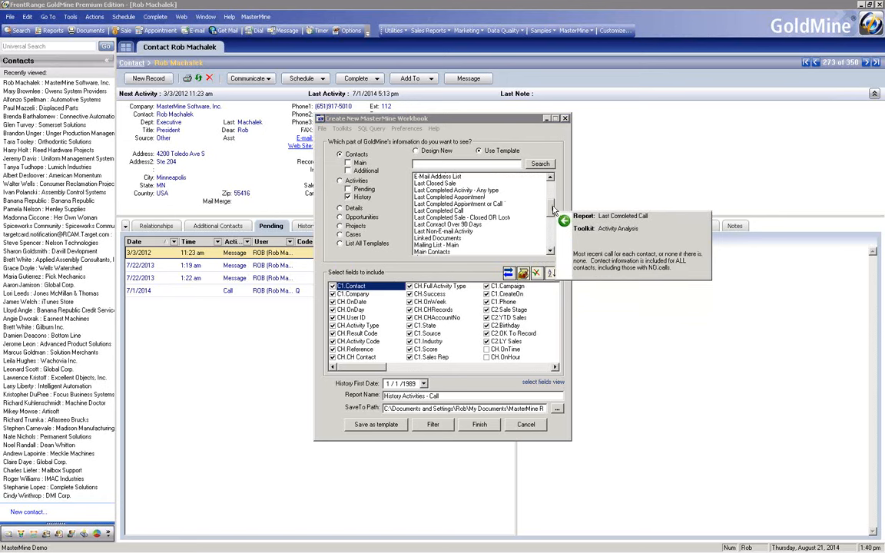
{"action": "scroll", "coordinate": [551, 208], "scroll_direction": "up", "scroll_amount": 3}
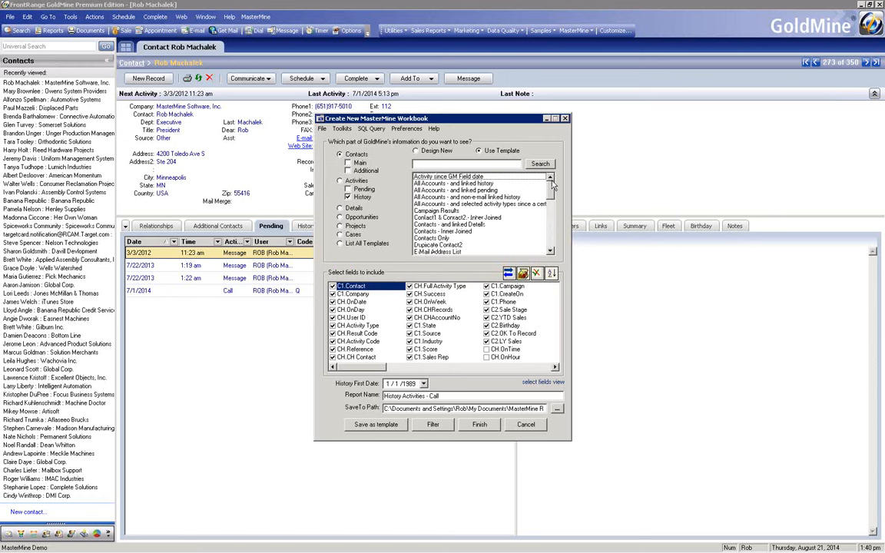
{"action": "mouse_move", "coordinate": [553, 208]}
{"action": "left_mouse_down"}
{"action": "mouse_move", "coordinate": [552, 251]}
{"action": "mouse_move", "coordinate": [550, 195]}
{"action": "mouse_move", "coordinate": [550, 203]}
{"action": "left_mouse_up"}
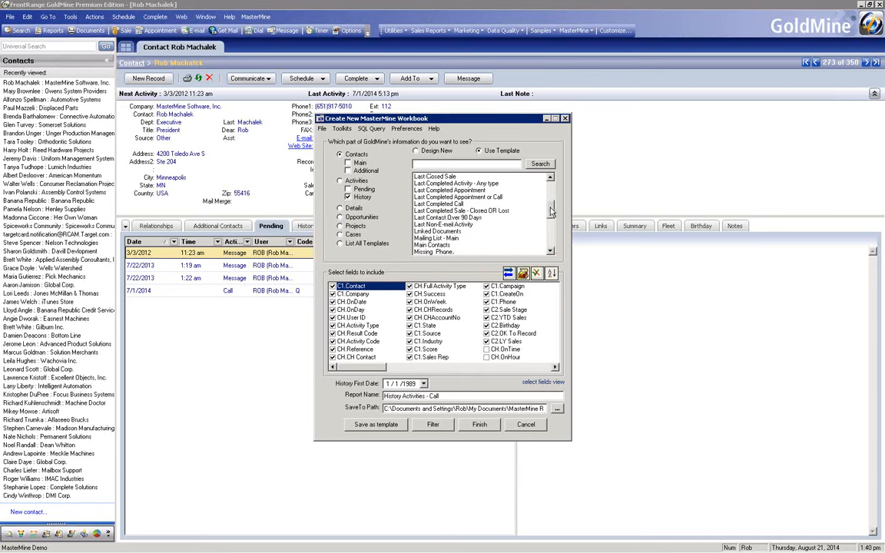
Step: Try to load the deleted Calls with Phone and Stage template from the list of all templates
{"action": "left_click", "coordinate": [340, 242]}
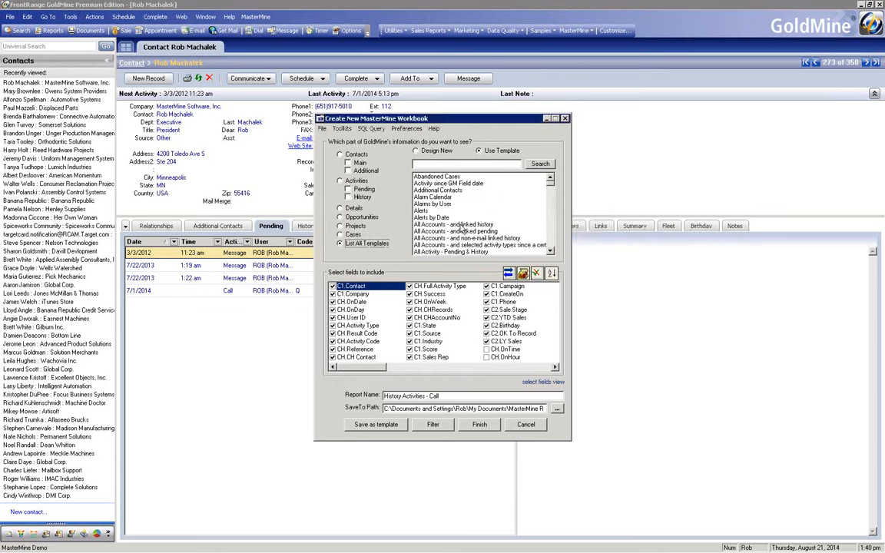
{"action": "left_click", "coordinate": [551, 234]}
{"action": "left_click", "coordinate": [552, 233]}
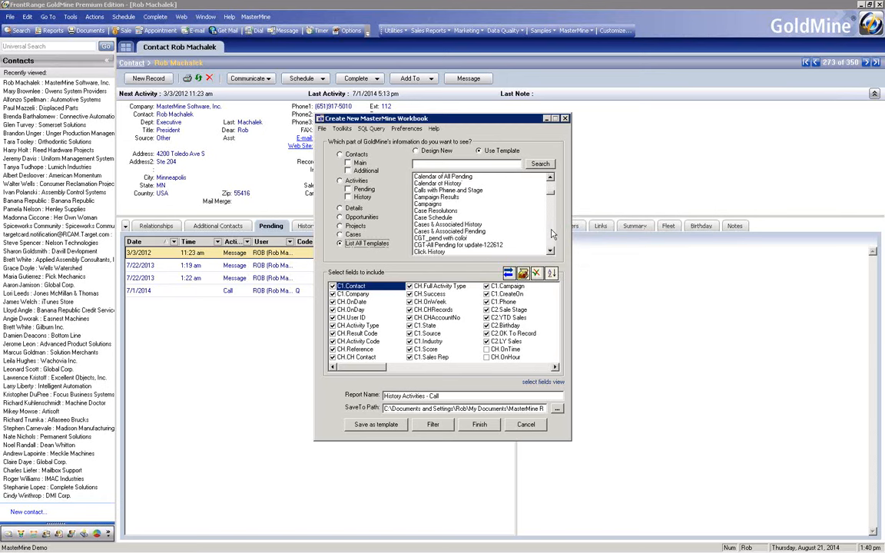
{"action": "left_click", "coordinate": [552, 233]}
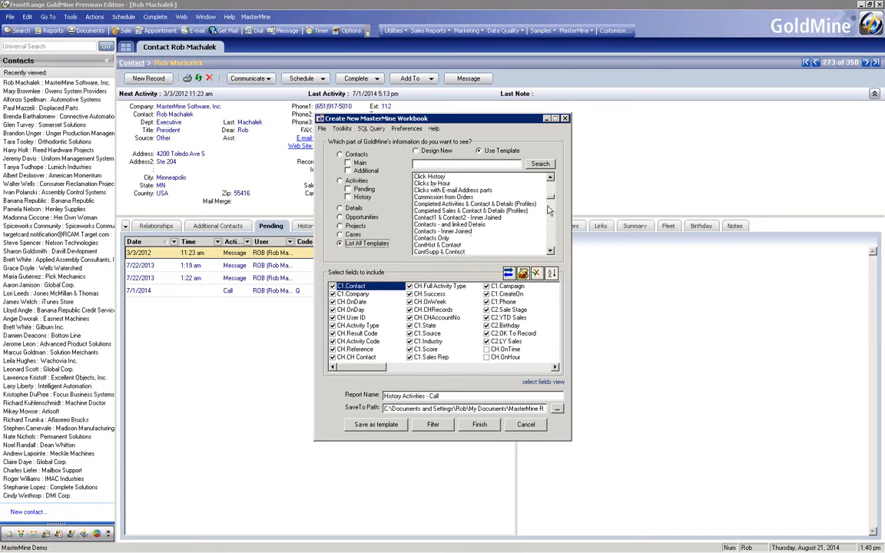
{"action": "left_click", "coordinate": [551, 185]}
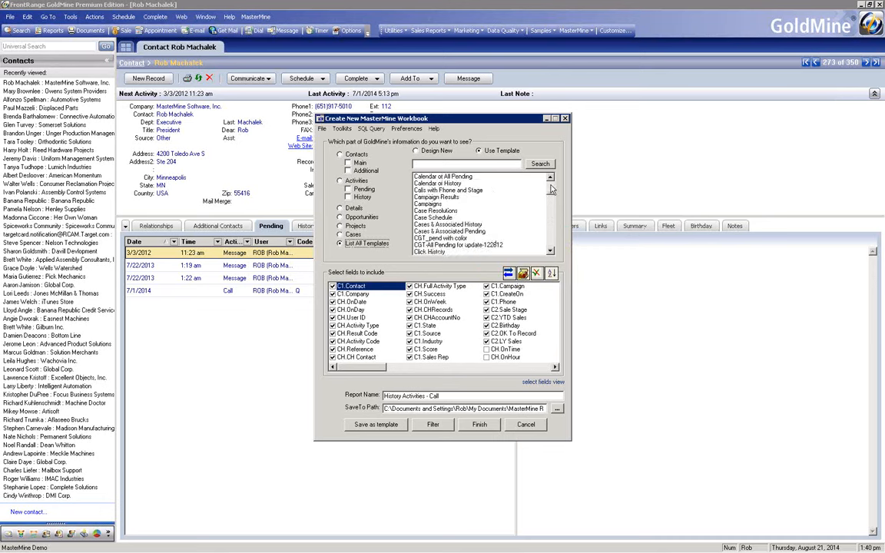
{"action": "left_click", "coordinate": [472, 190]}
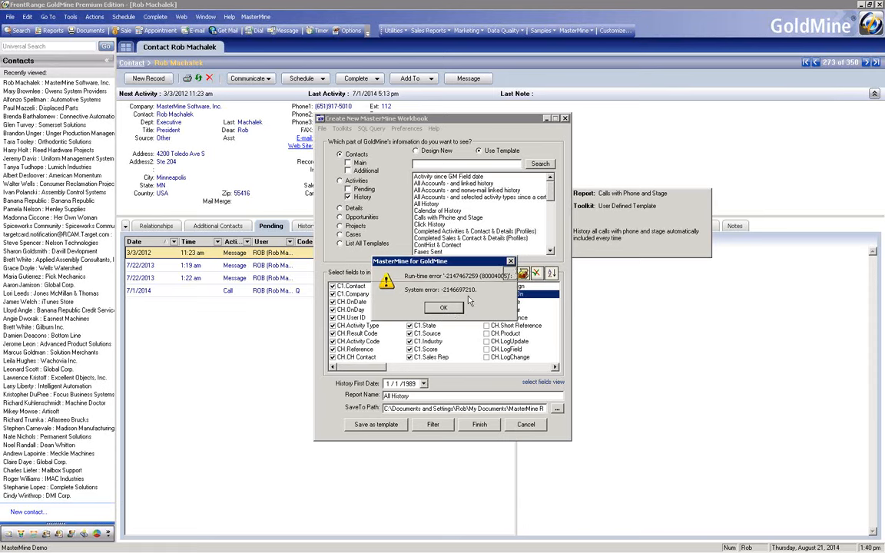
{"action": "left_click", "coordinate": [450, 309]}
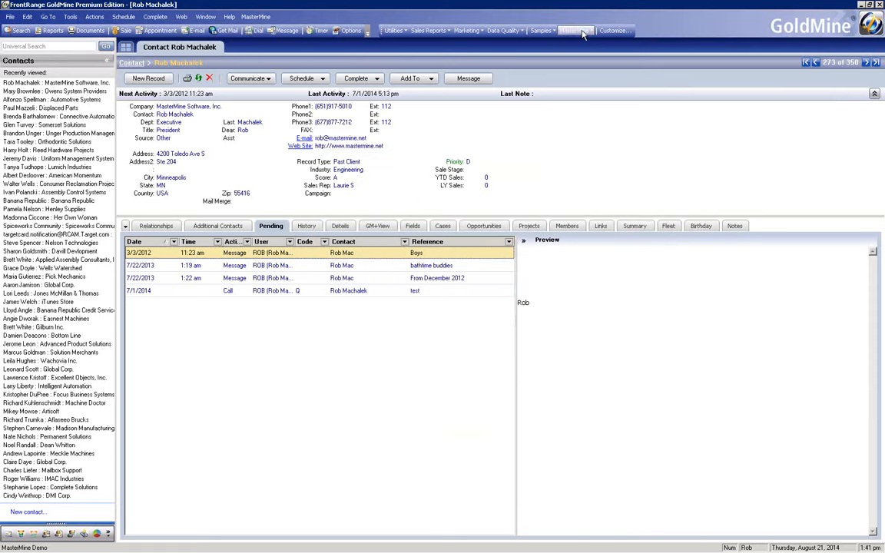
Step: Start a new MasterMine workbook on History activities and try to load the Calls with Phone and Stage template
{"action": "left_click", "coordinate": [578, 31]}
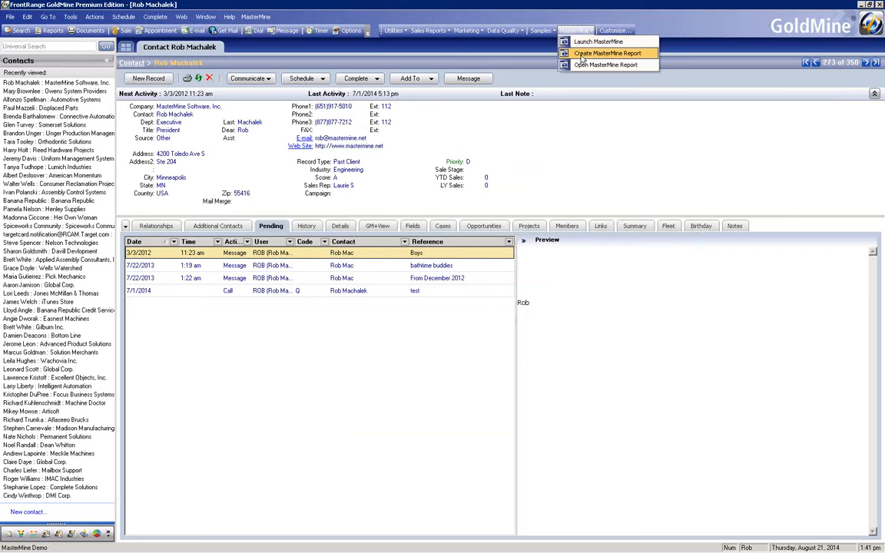
{"action": "left_click", "coordinate": [597, 42]}
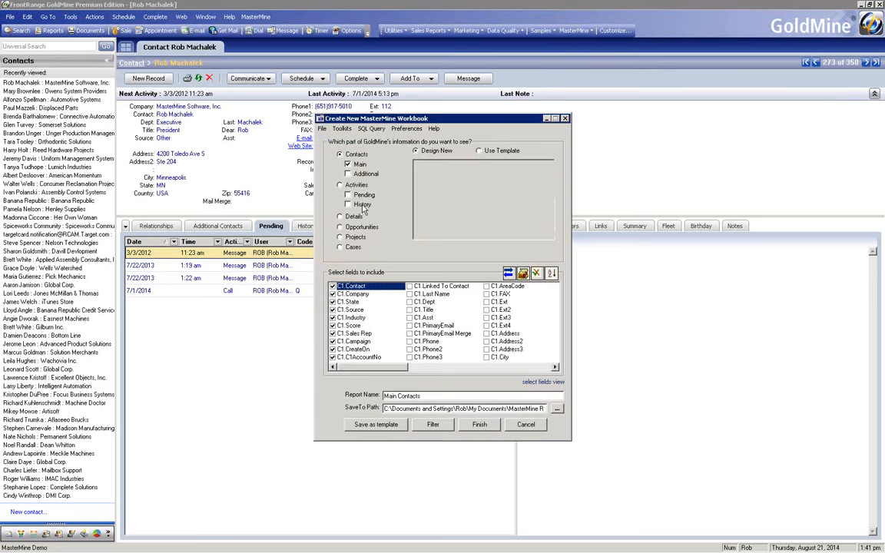
{"action": "left_click", "coordinate": [348, 204]}
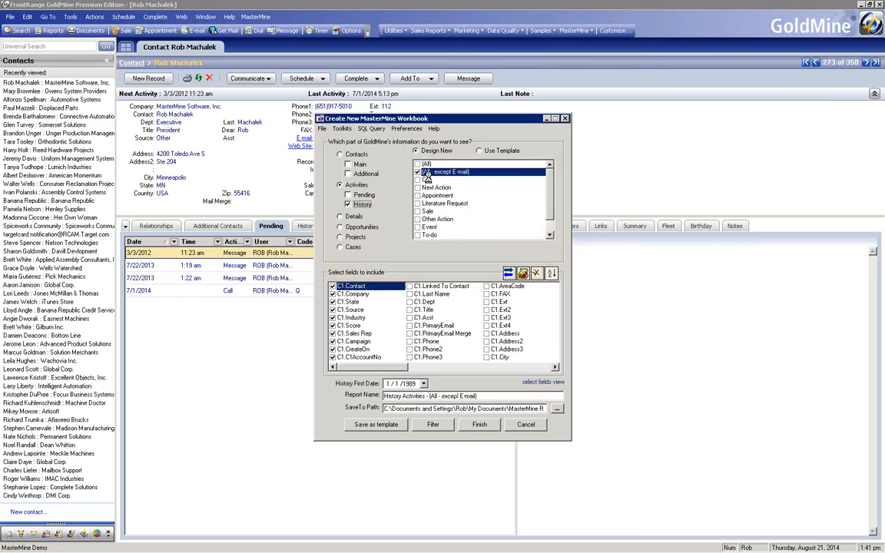
{"action": "left_click", "coordinate": [479, 150]}
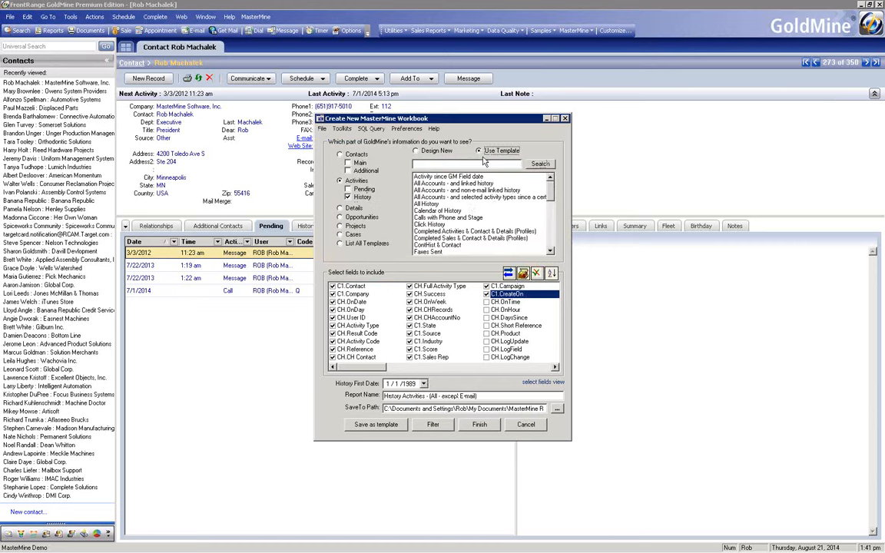
{"action": "left_click", "coordinate": [460, 217]}
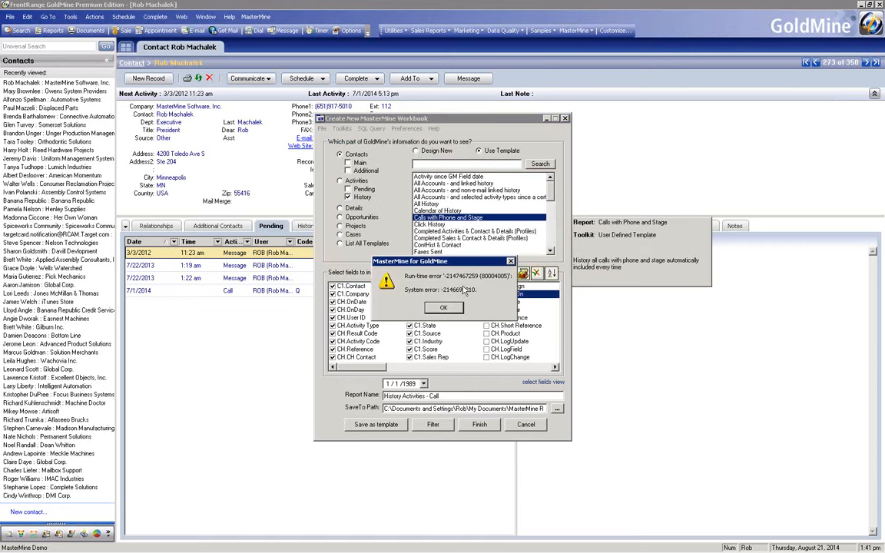
{"action": "left_click", "coordinate": [450, 309]}
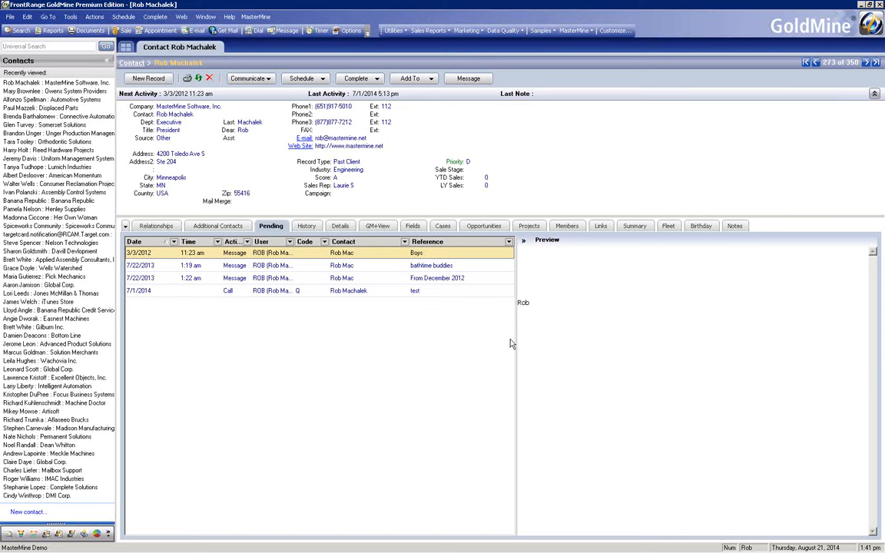
Step: Start creating a new MasterMine report again
{"action": "left_click", "coordinate": [588, 32]}
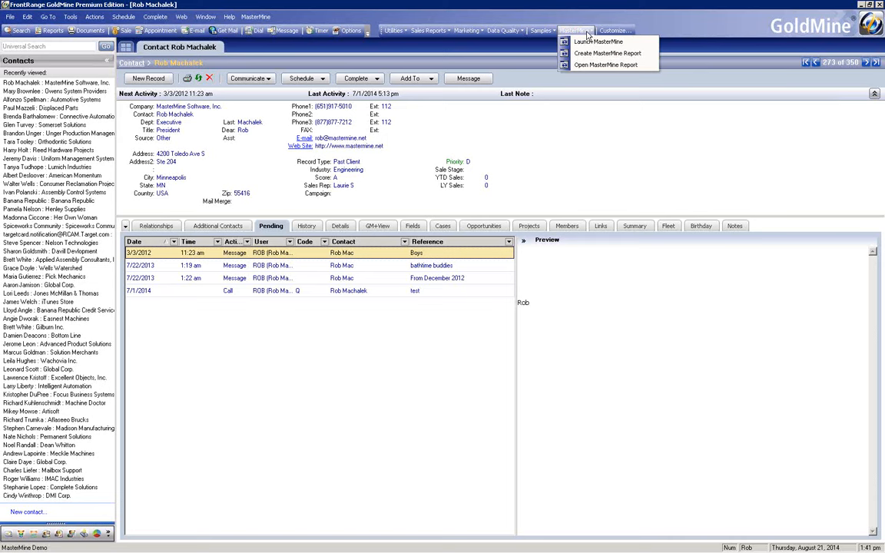
{"action": "left_click", "coordinate": [583, 53]}
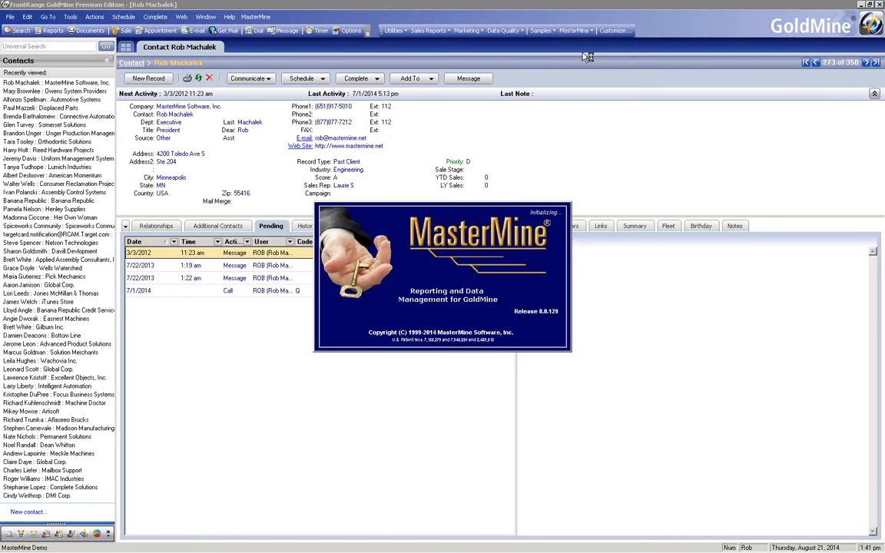
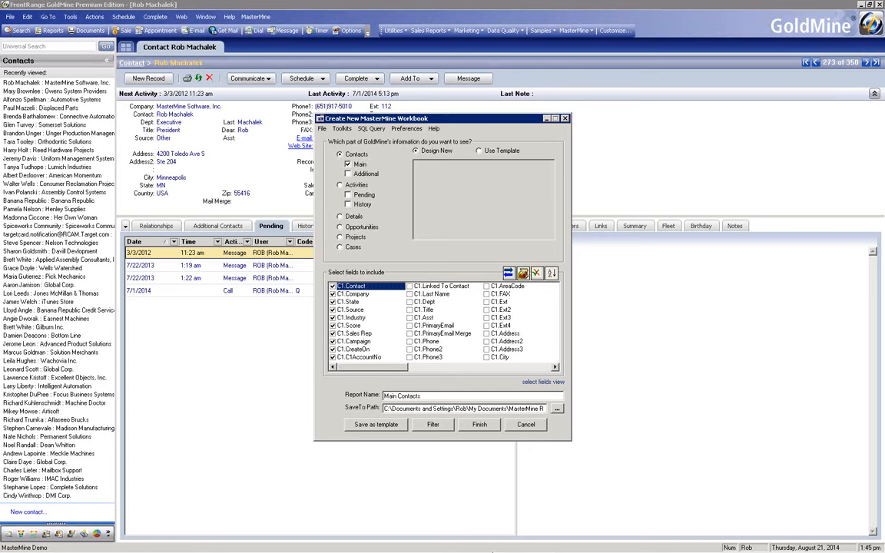
Step: Switch to the Templates & Preferences.pptx presentation in PowerPoint
{"action": "key", "text": "alt+Tab"}
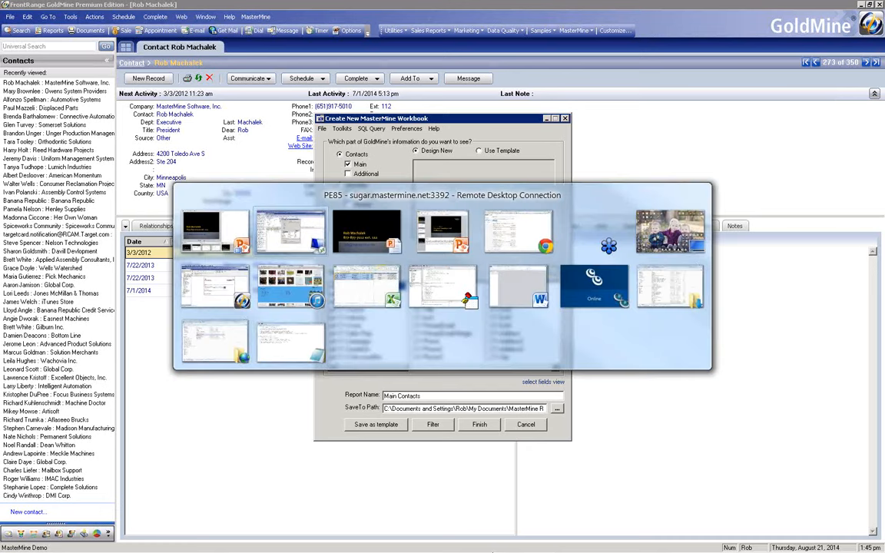
{"action": "key", "text": "alt+Tab"}
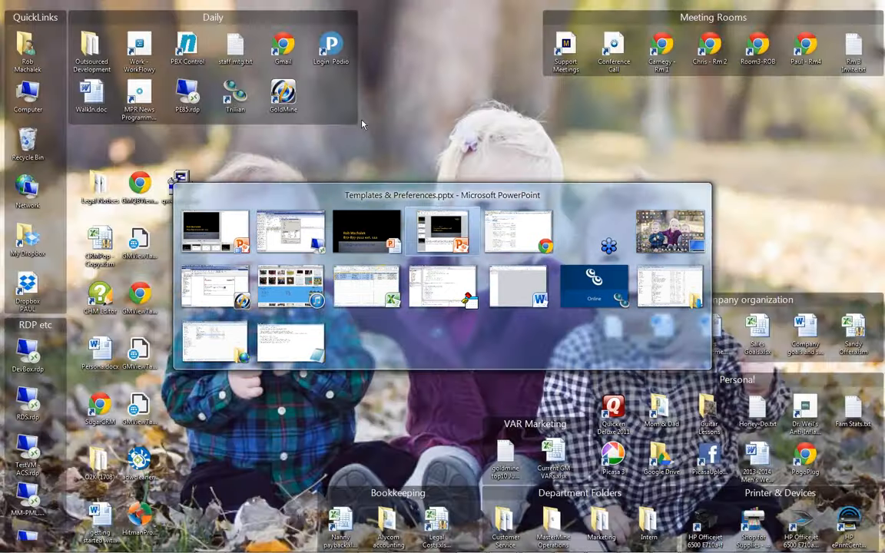